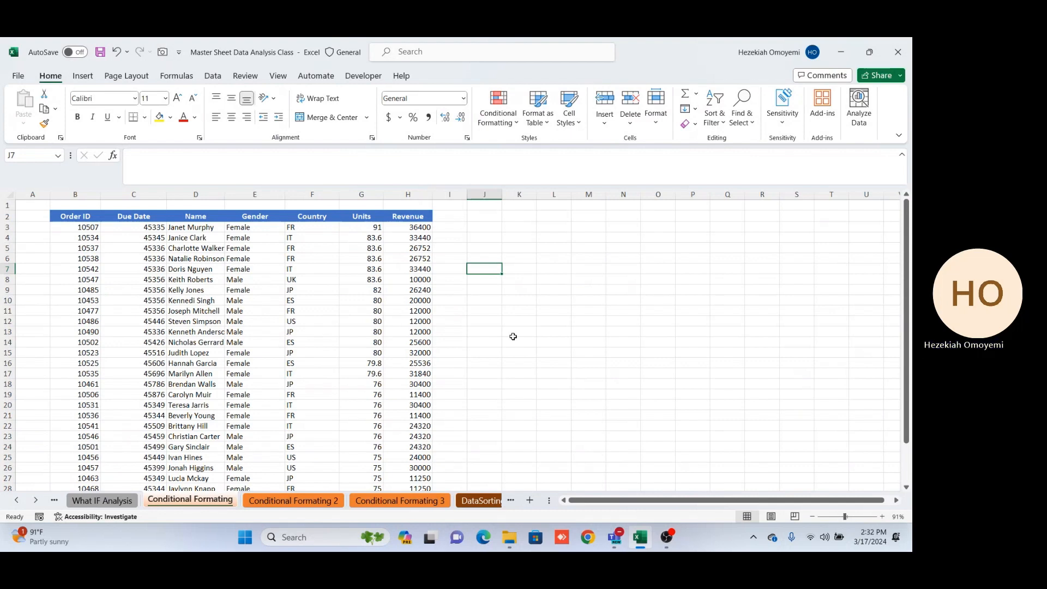
Select all Revenue values from H3 down and choose the Currency category as their number format.
click(864, 99)
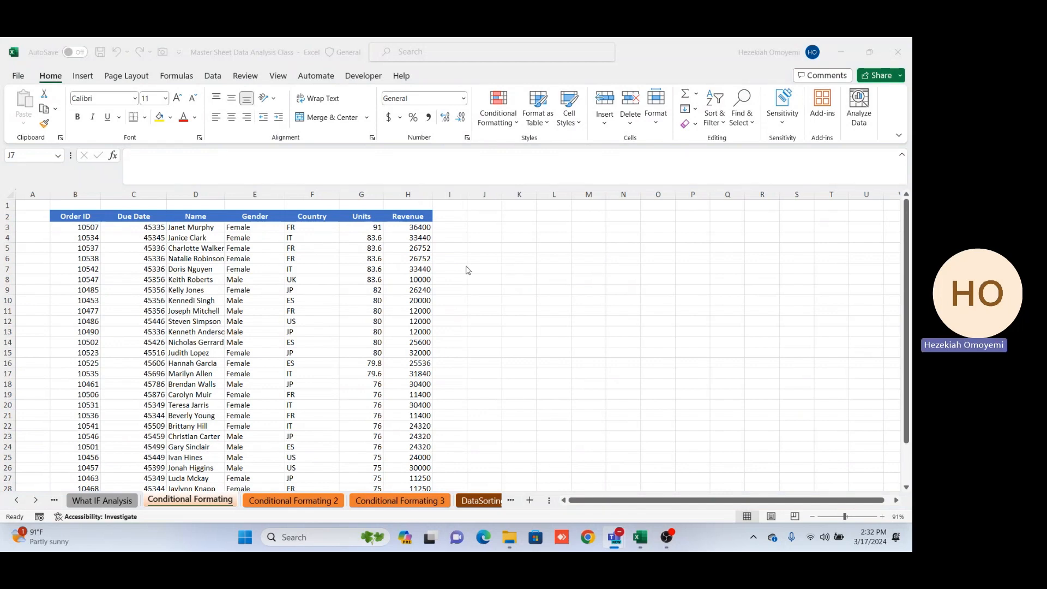
click(415, 226)
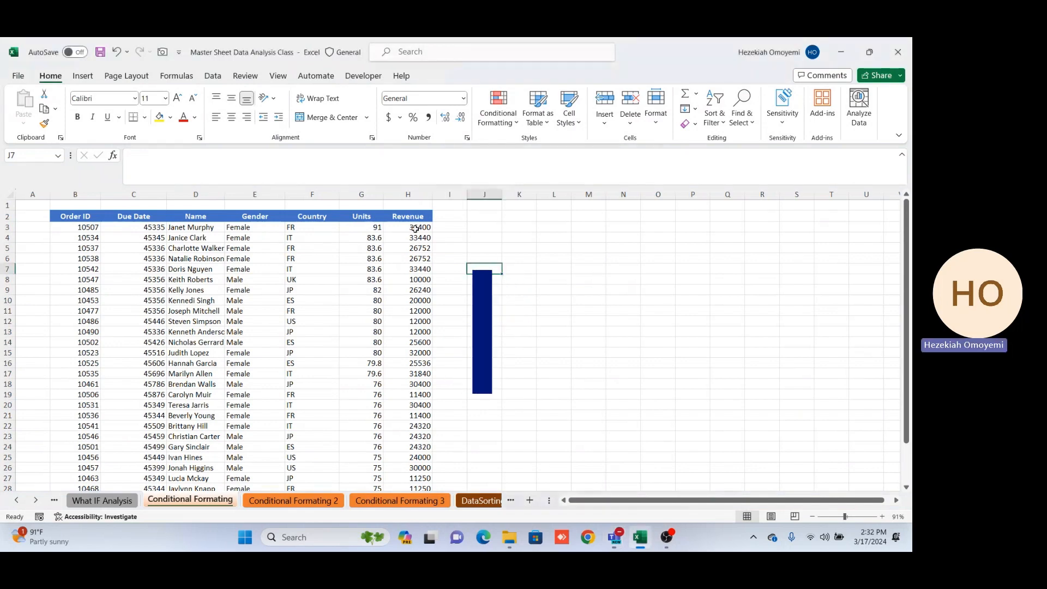
click(415, 227)
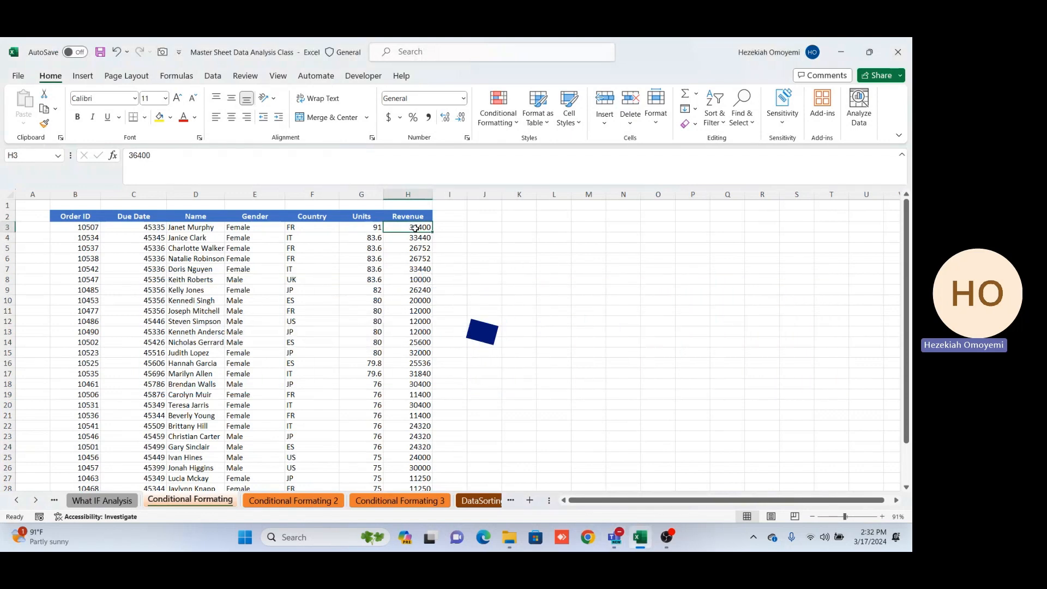
key(ctrl+shift+Down)
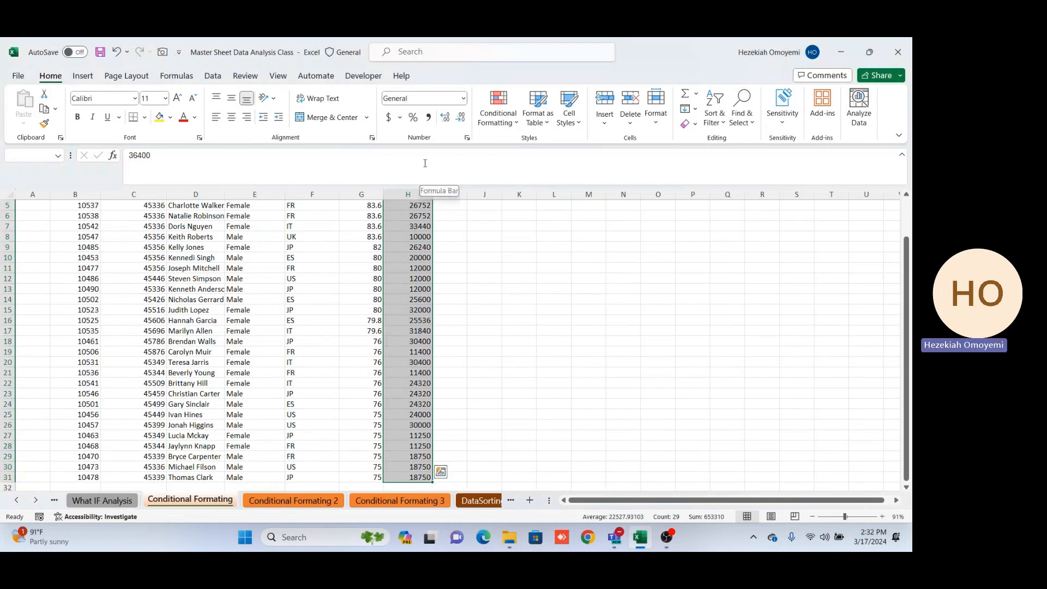
scroll(426, 163, up, 2)
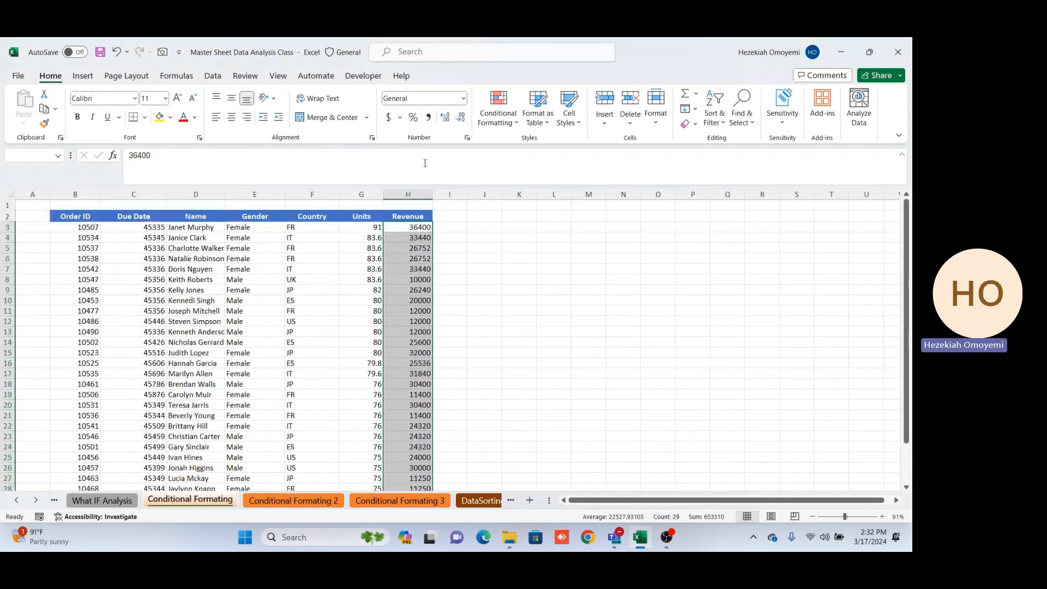
key(ctrl+1)
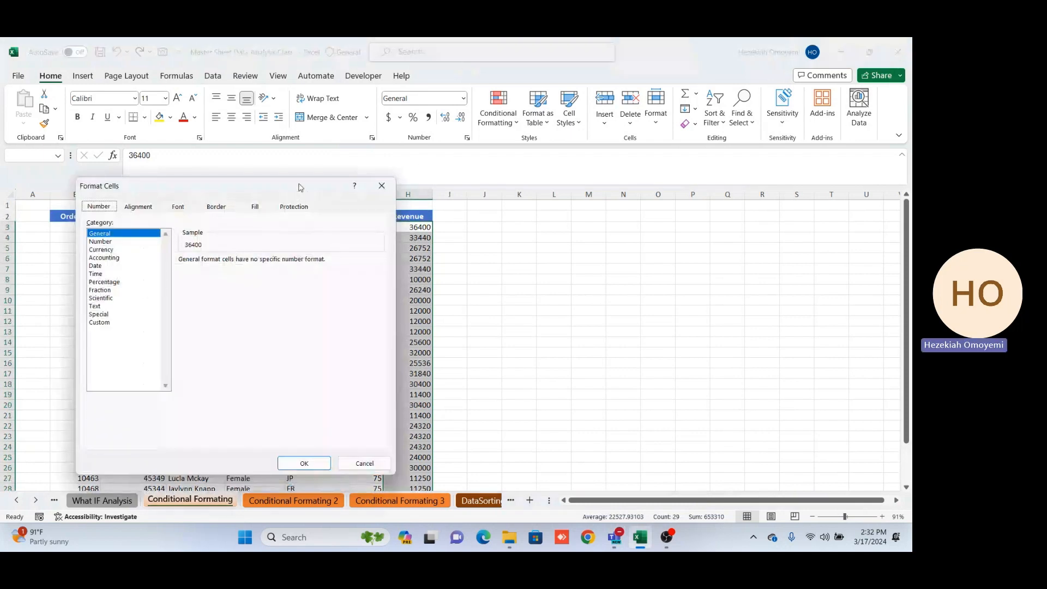
drag(299, 187, 393, 182)
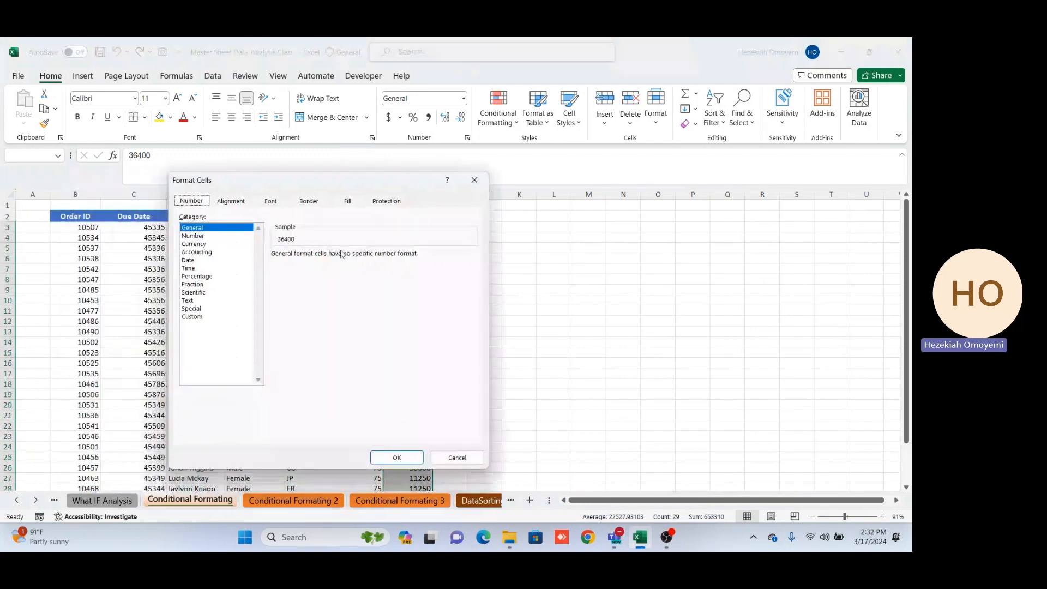
click(198, 244)
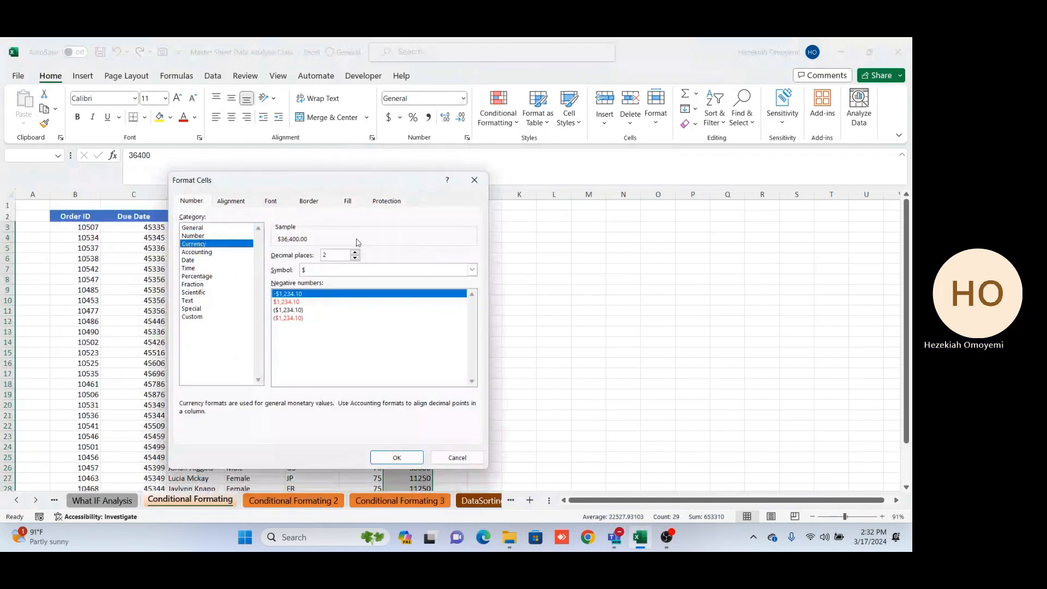
Choose the ₦ Edo currency symbol for the Revenue number format.
click(472, 270)
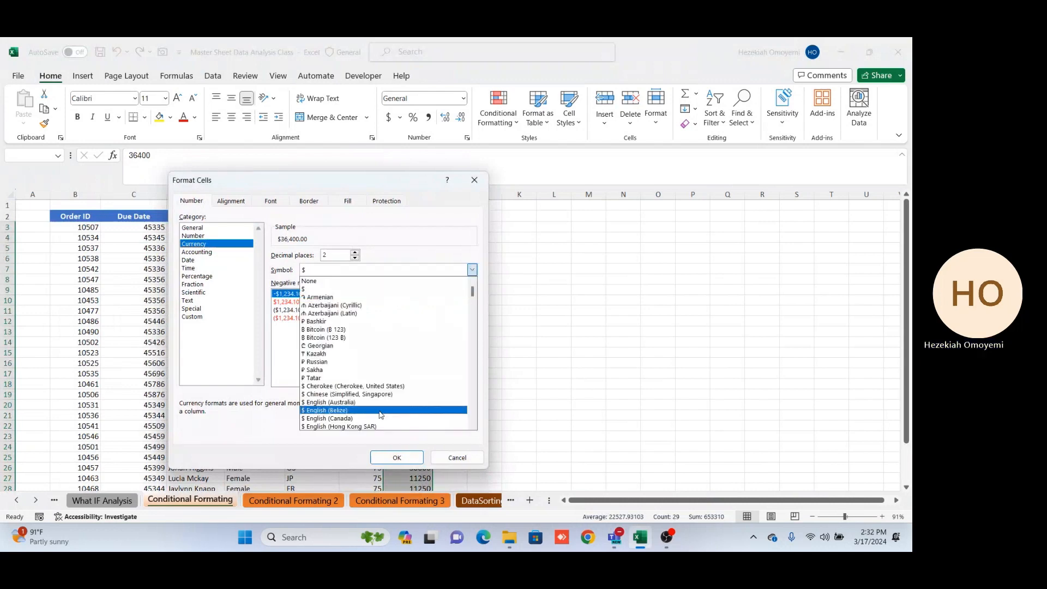
scroll(380, 415, down, 2)
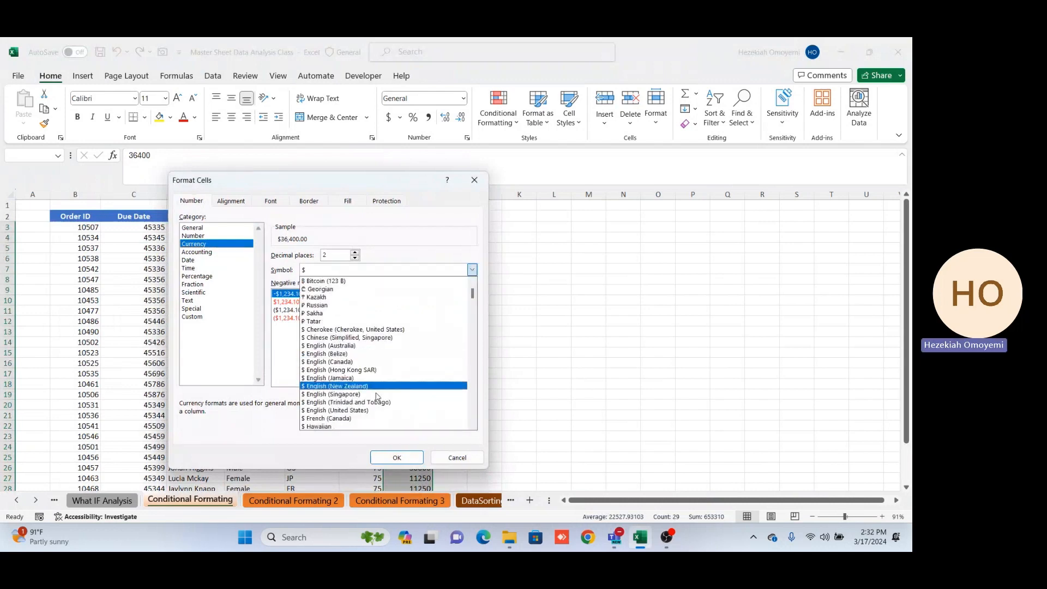
scroll(376, 396, down, 2)
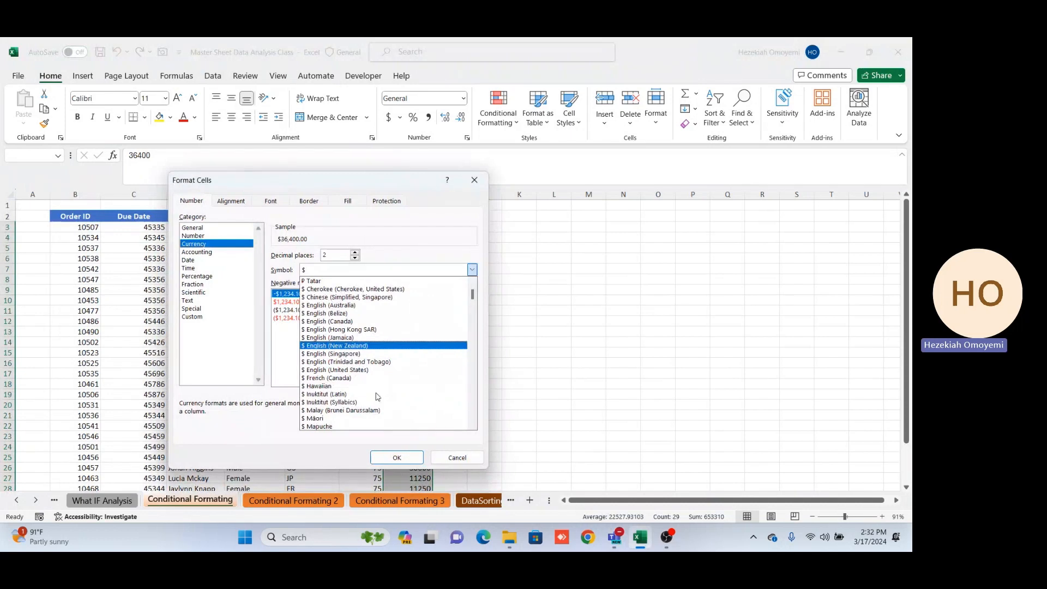
scroll(378, 397, down, 1)
scroll(376, 396, down, 3)
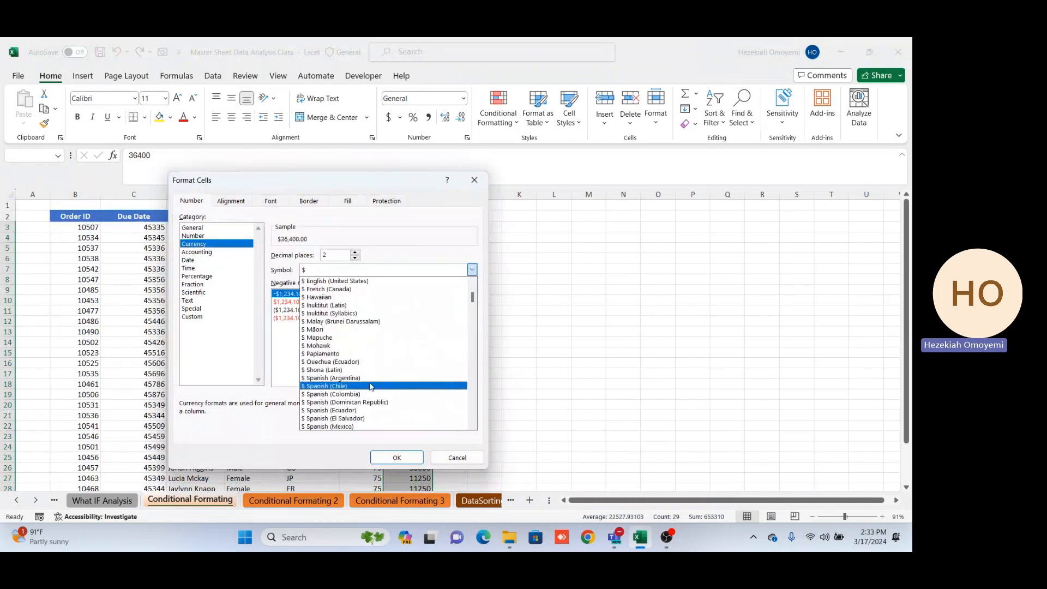
scroll(370, 387, down, 1)
scroll(370, 386, down, 3)
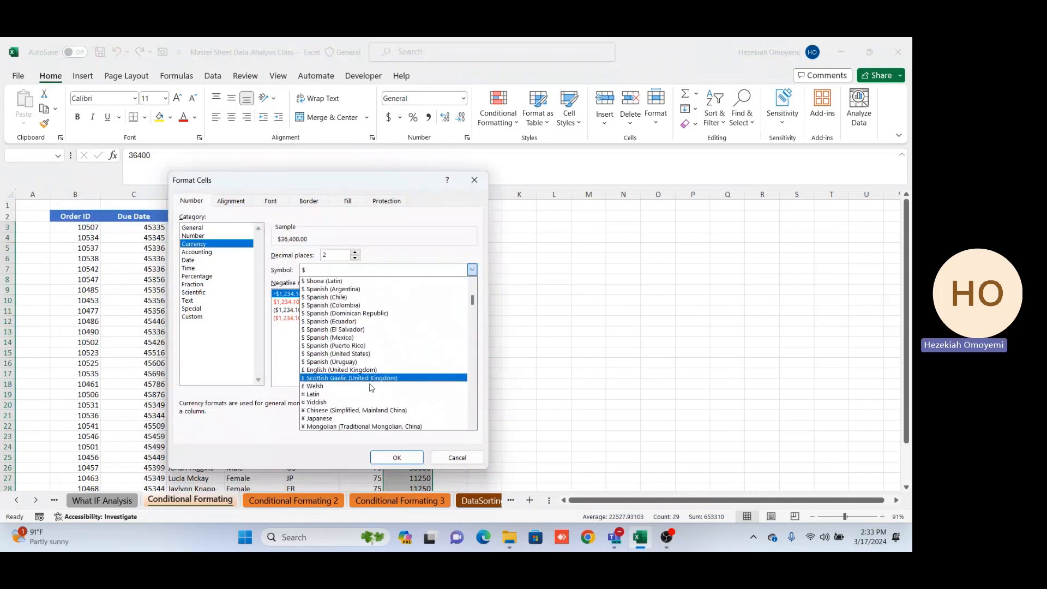
scroll(370, 387, down, 1)
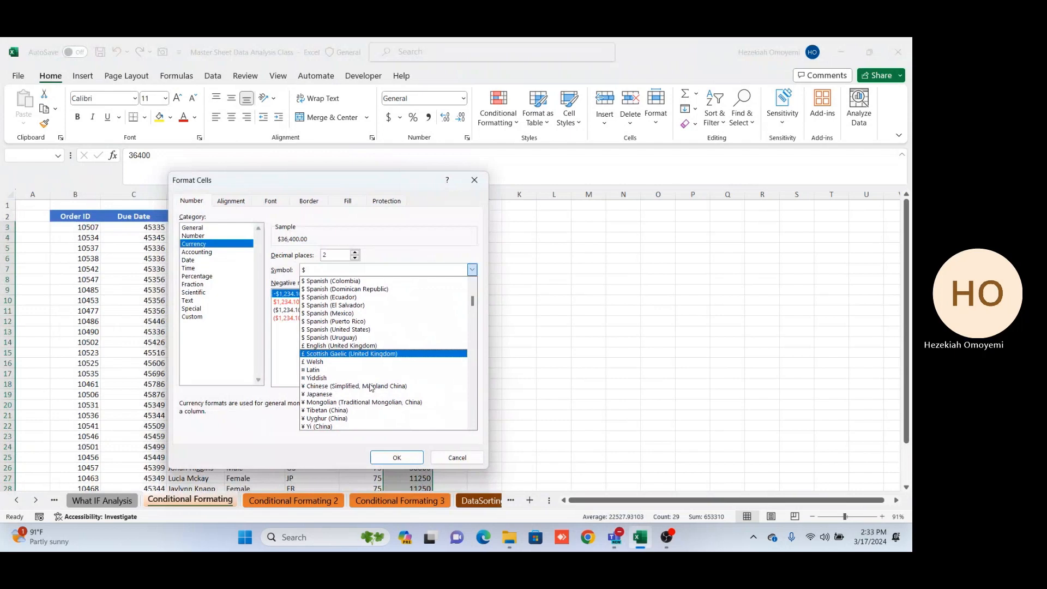
scroll(370, 387, down, 3)
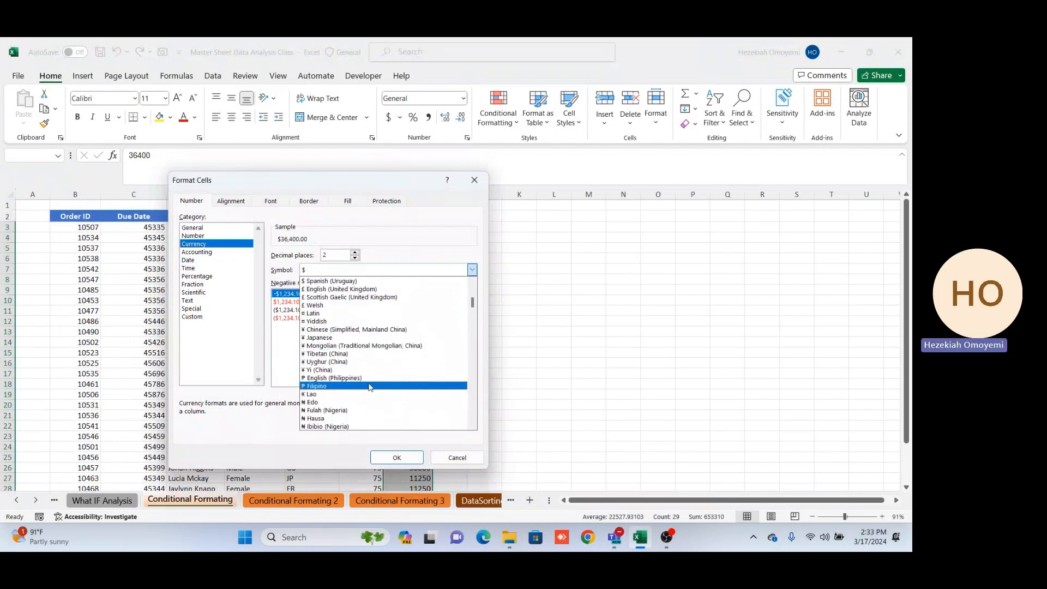
scroll(369, 387, down, 1)
click(325, 387)
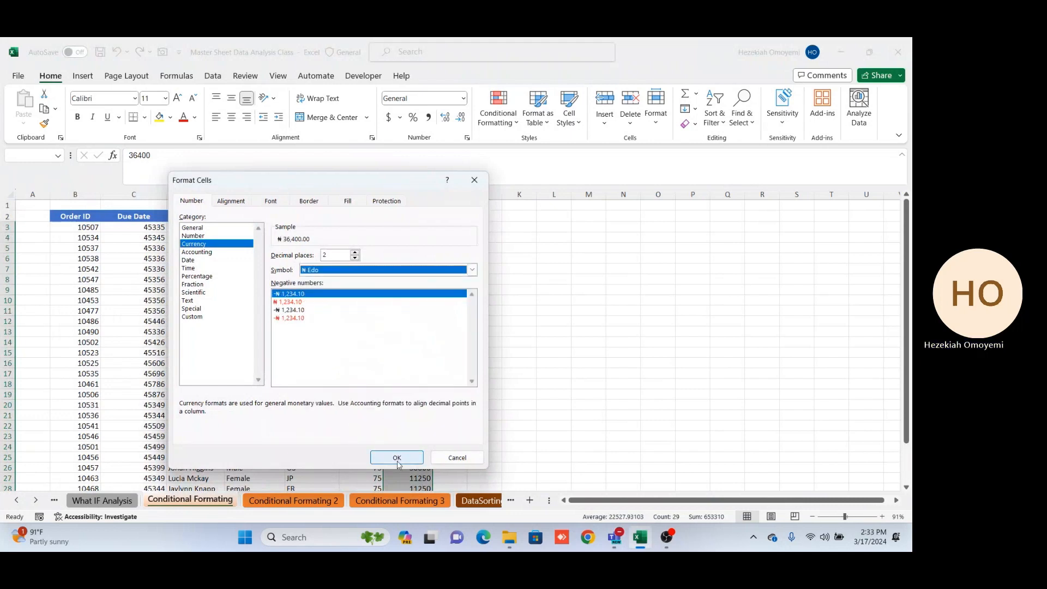
Set the currency format to 0 decimal places and apply it to the Revenue values.
key(shift+Tab)
text(0)
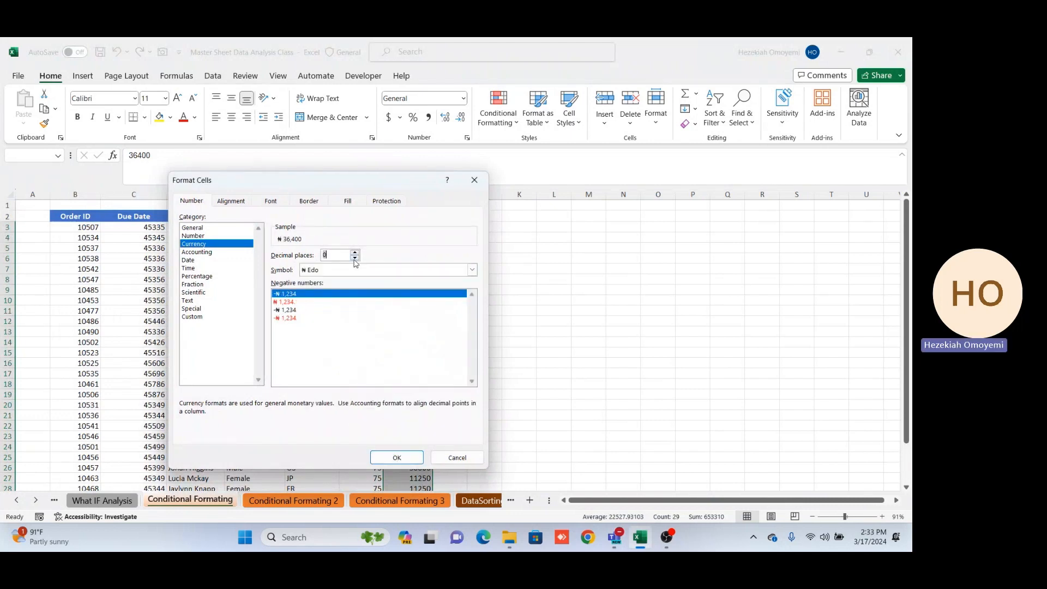
click(397, 460)
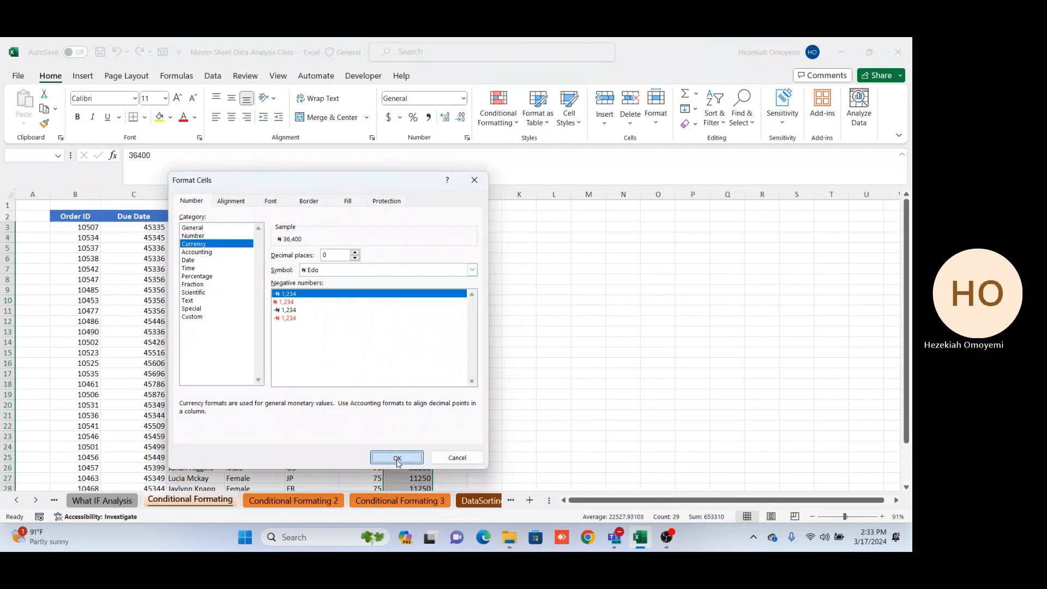
click(396, 459)
Format all Due Date values from C3 down as dates of the *3/14/2012 type.
click(152, 229)
key(ctrl+shift+Down)
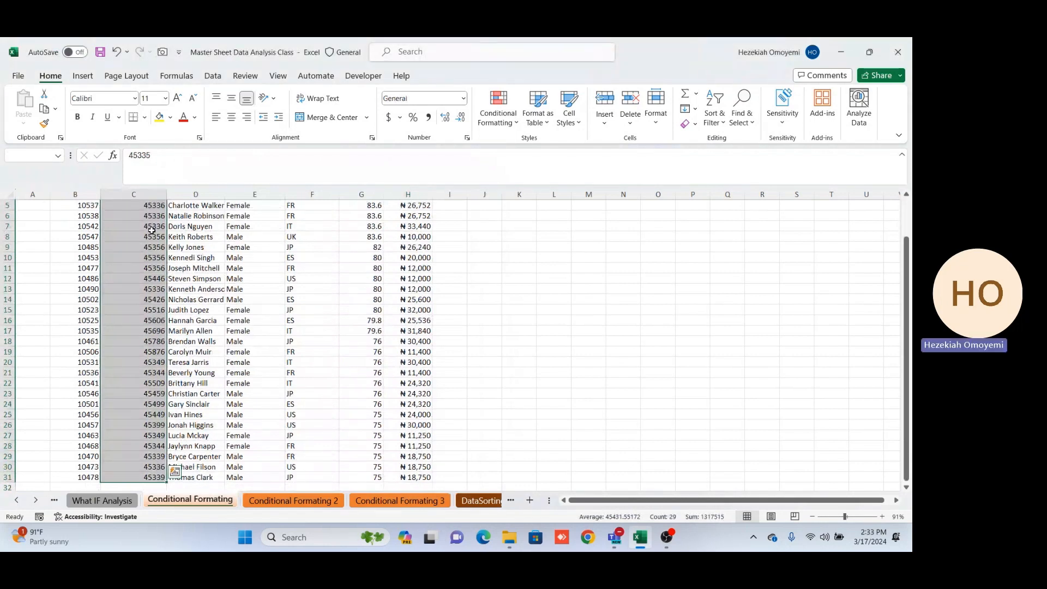
scroll(151, 229, up, 1)
scroll(152, 231, up, 1)
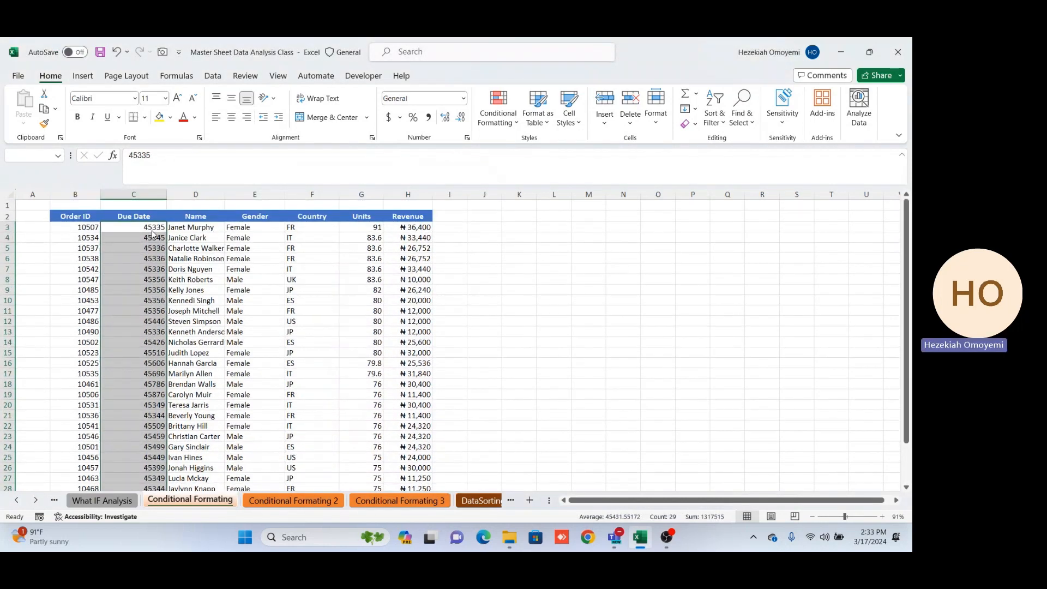
key(ctrl+1)
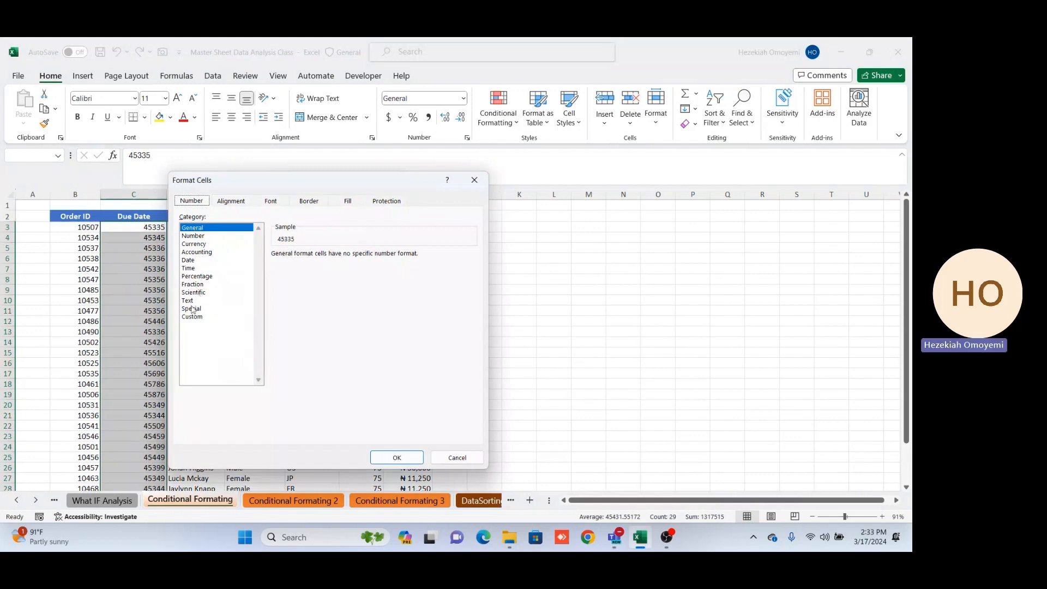
click(188, 260)
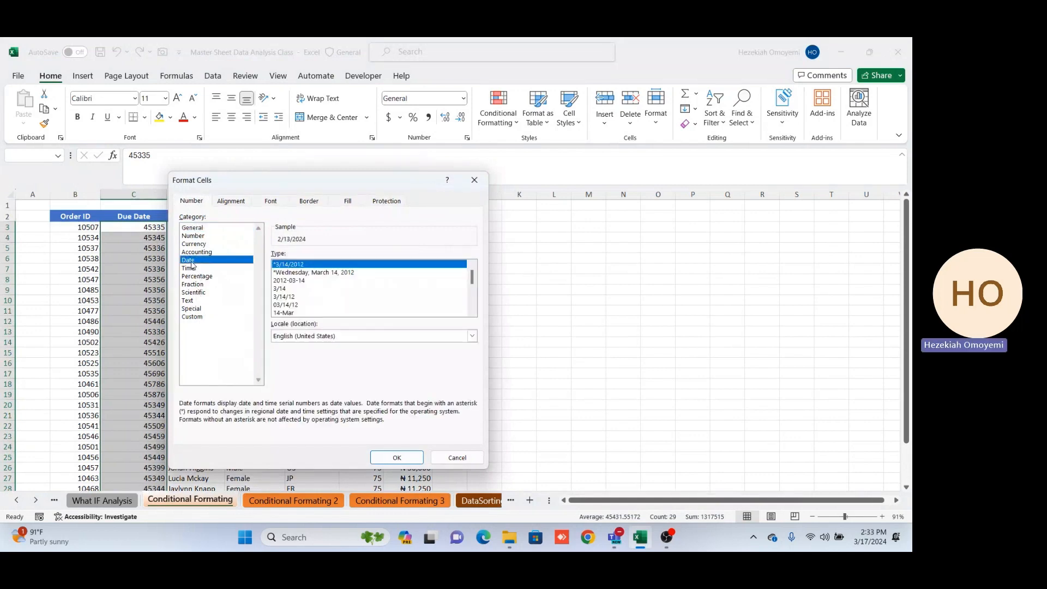
click(385, 455)
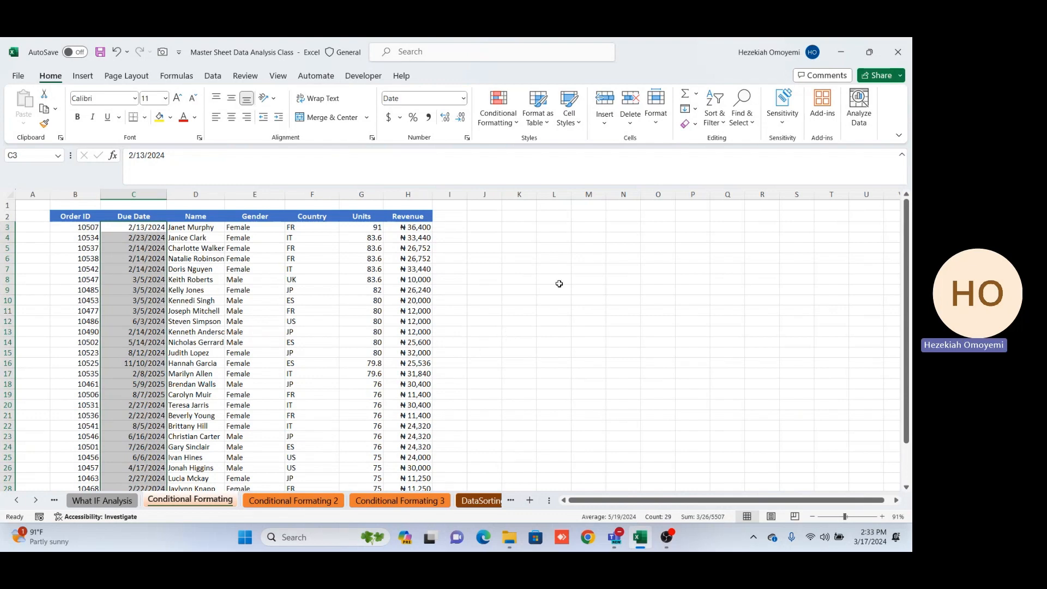
click(506, 303)
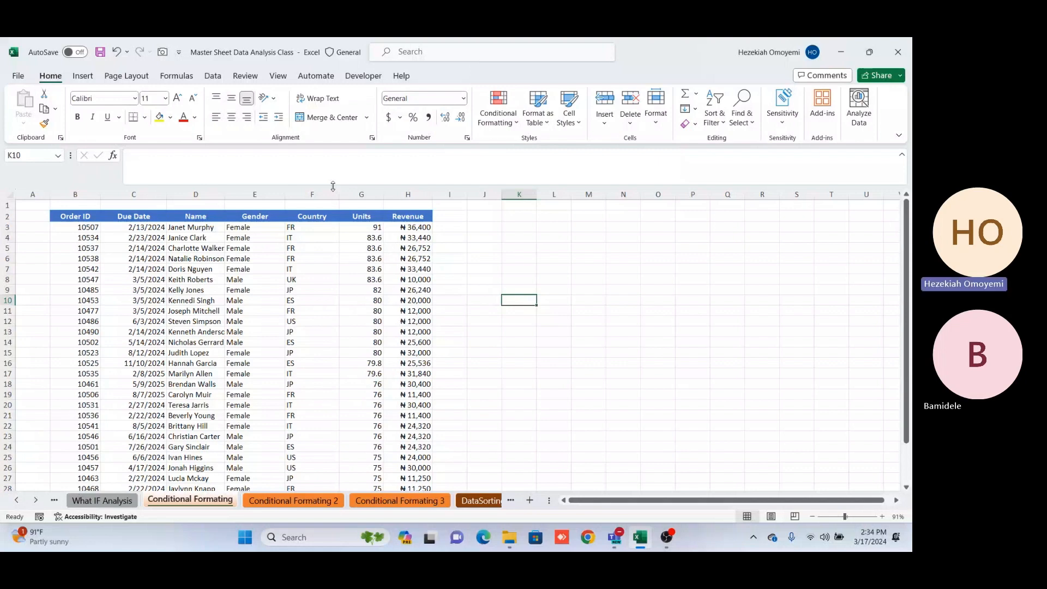
key(alt+Tab)
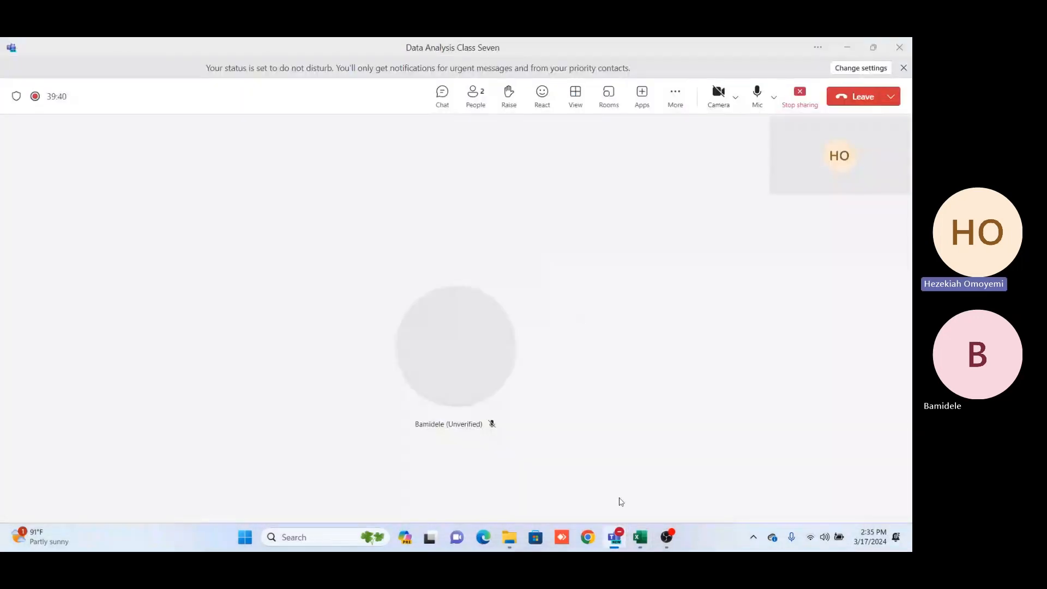
mouse_move(639, 537)
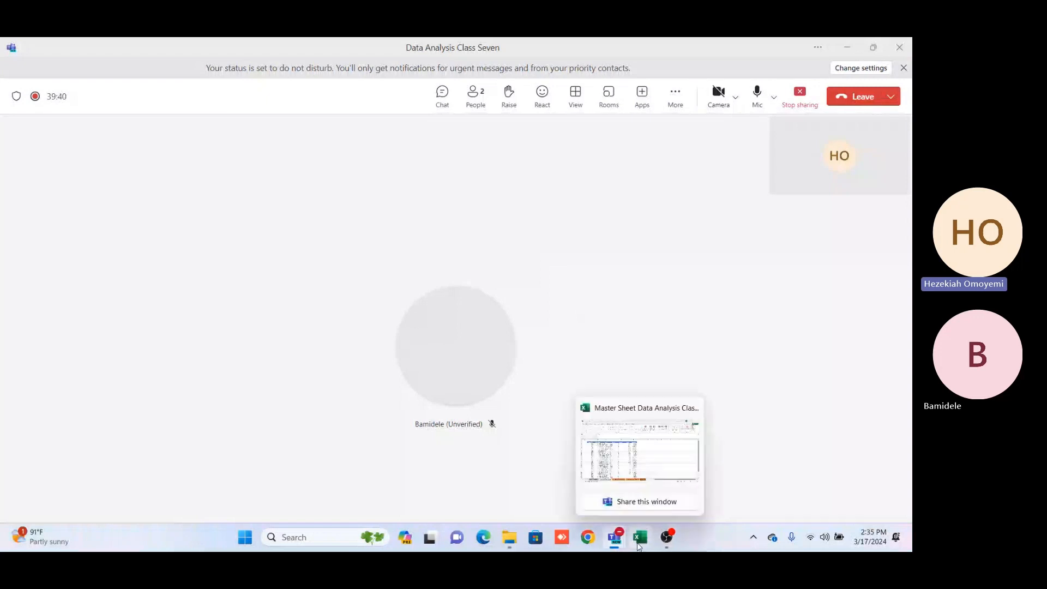
click(622, 485)
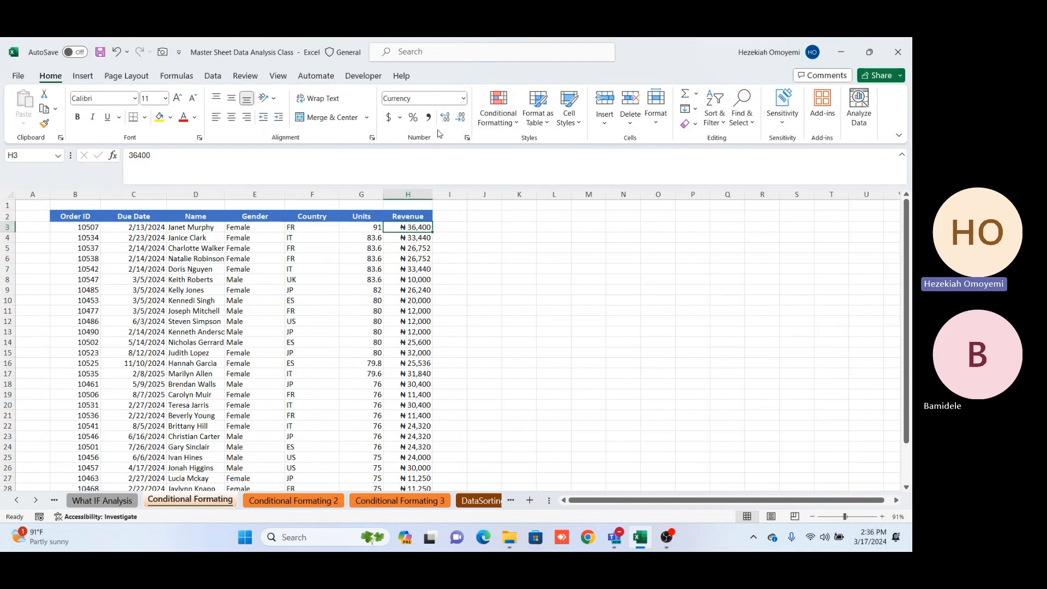
click(512, 125)
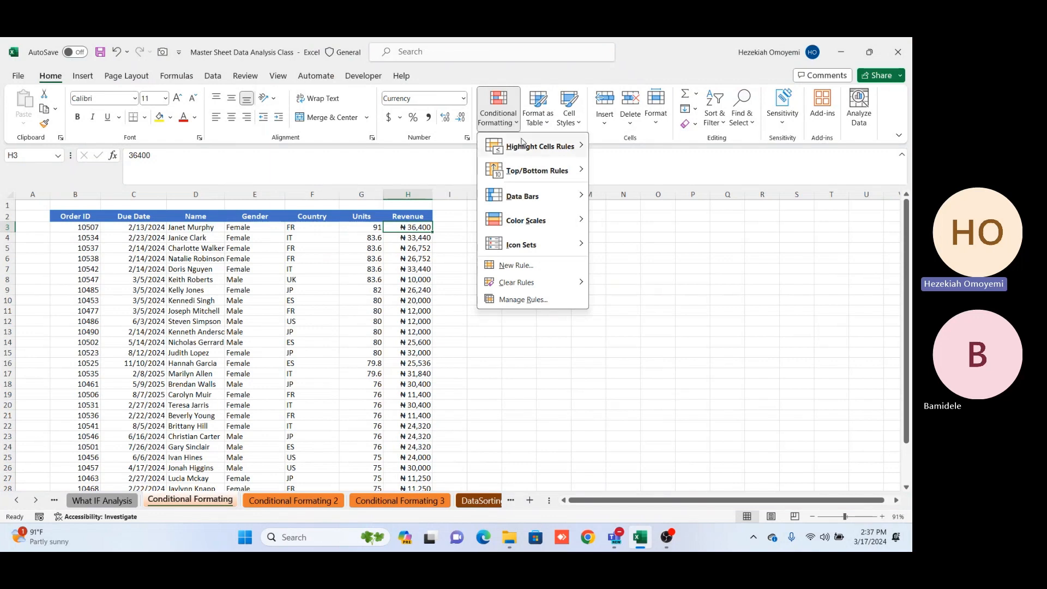
mouse_move(523, 146)
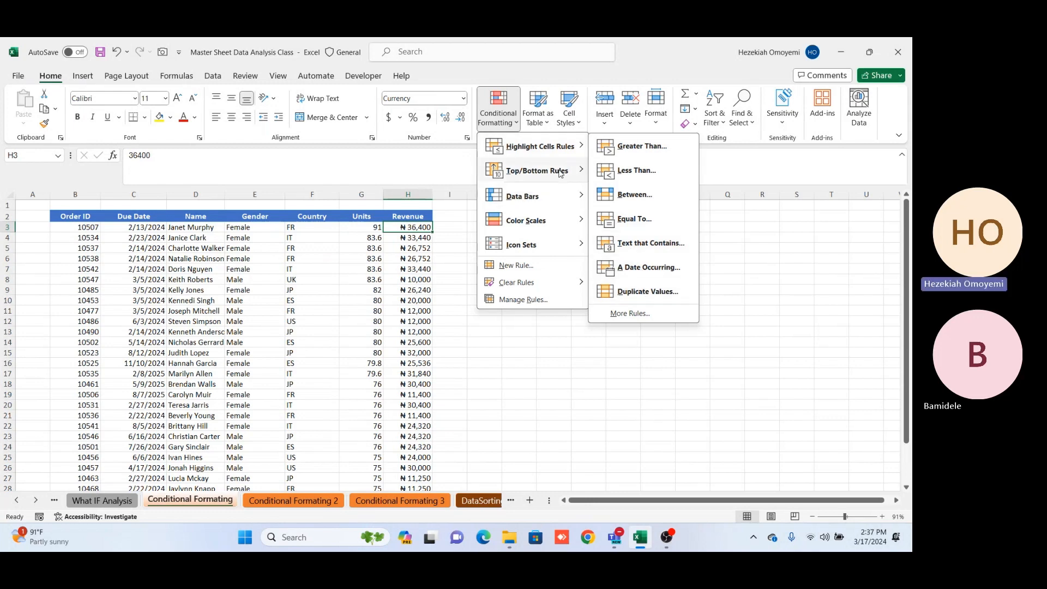
mouse_move(562, 172)
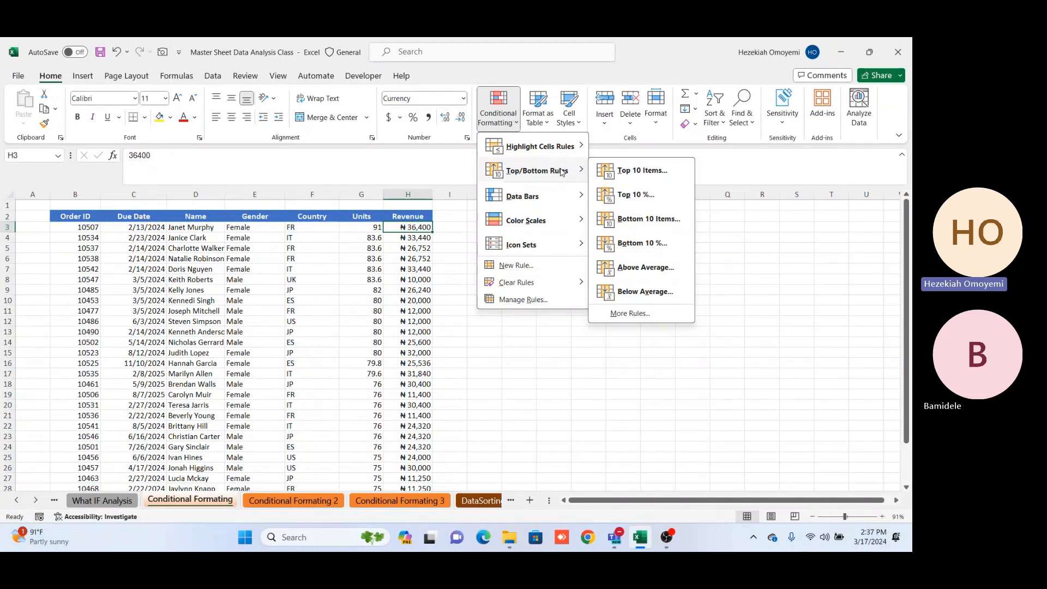
mouse_move(569, 203)
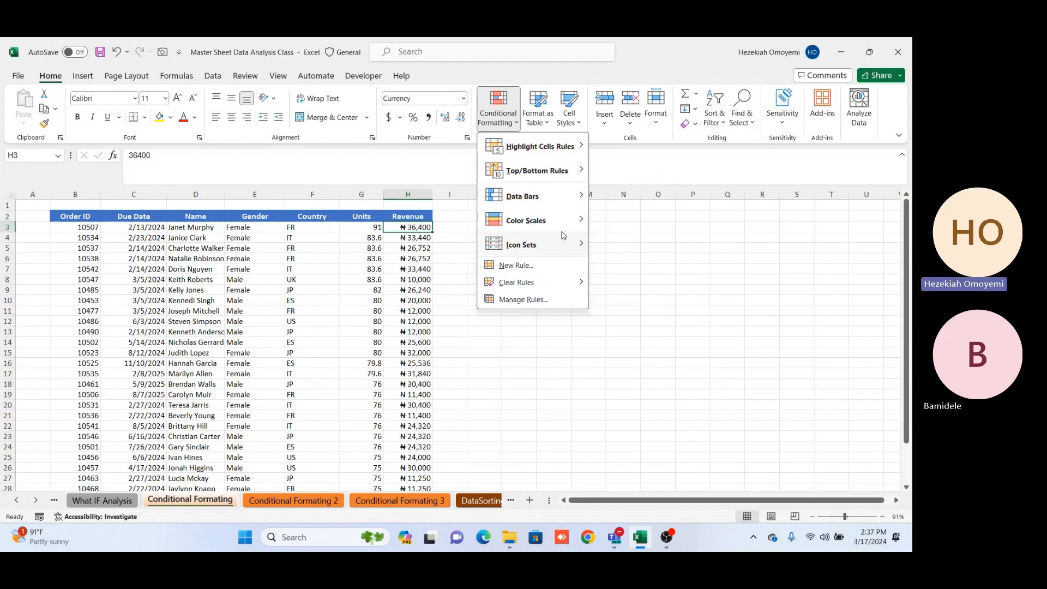
mouse_move(557, 248)
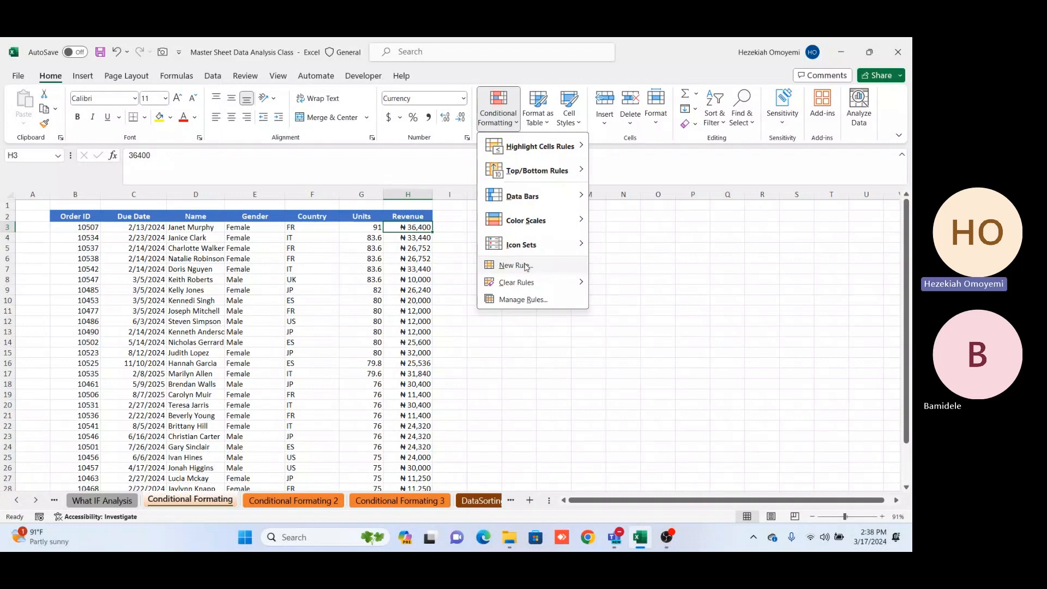
click(477, 334)
click(476, 226)
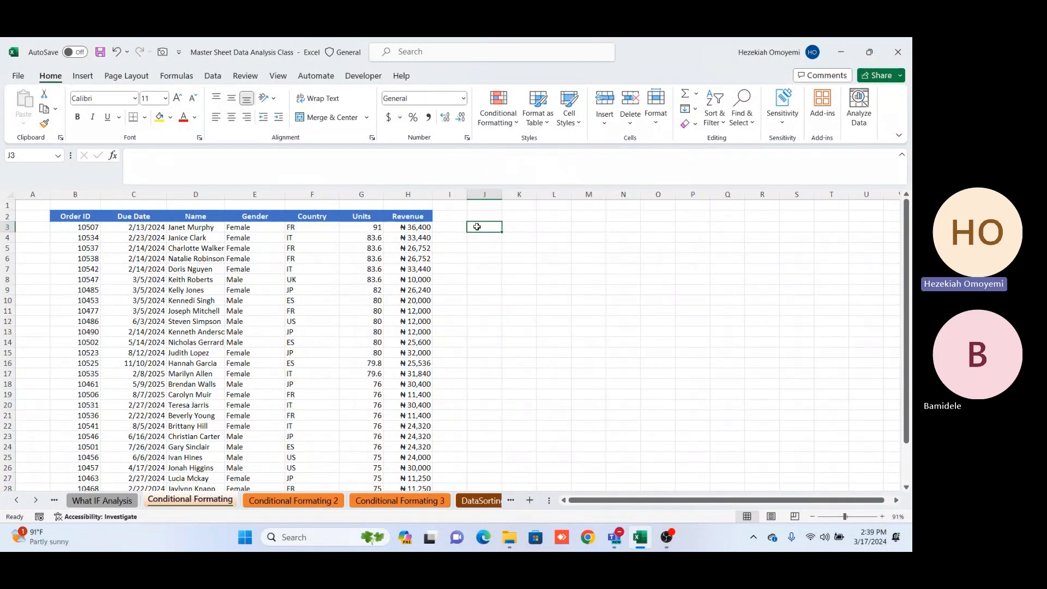
Select all Revenue values from H3 down and start a Greater Than highlight rule for them.
click(418, 229)
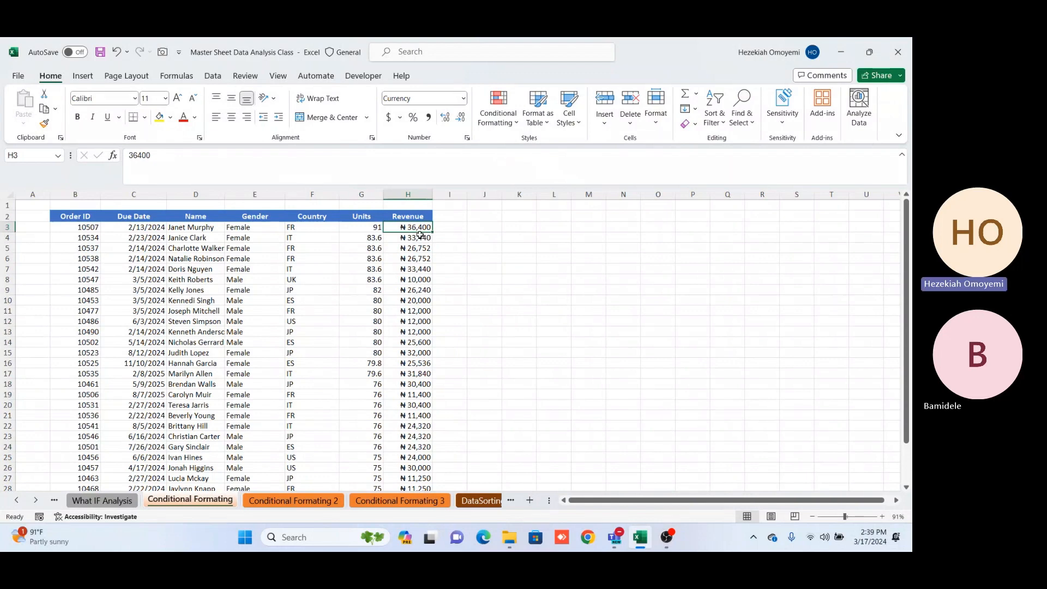
ctrl+scroll(419, 234, up, 2)
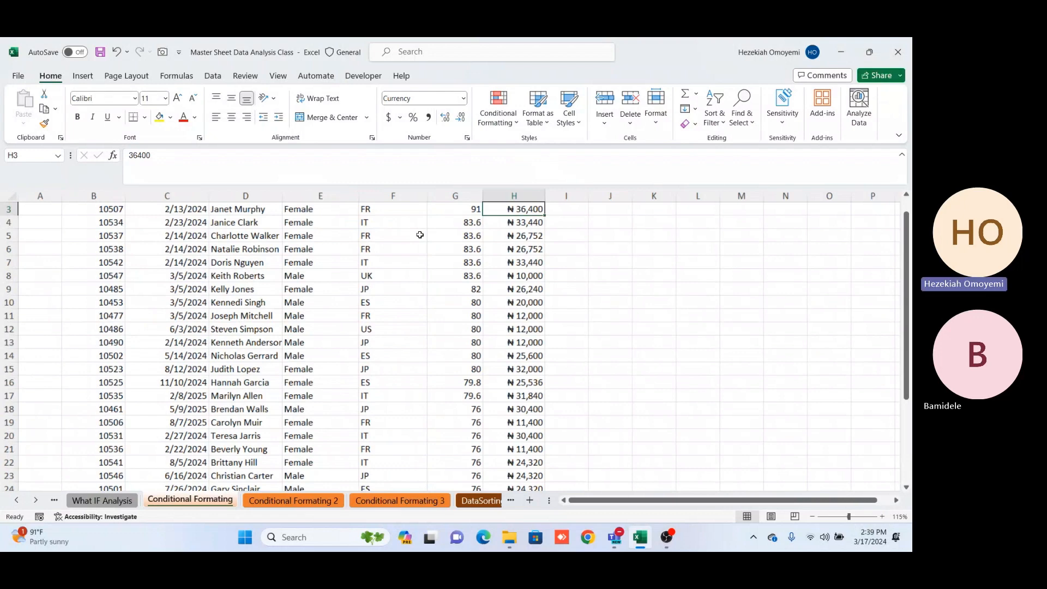
scroll(495, 233, up, 1)
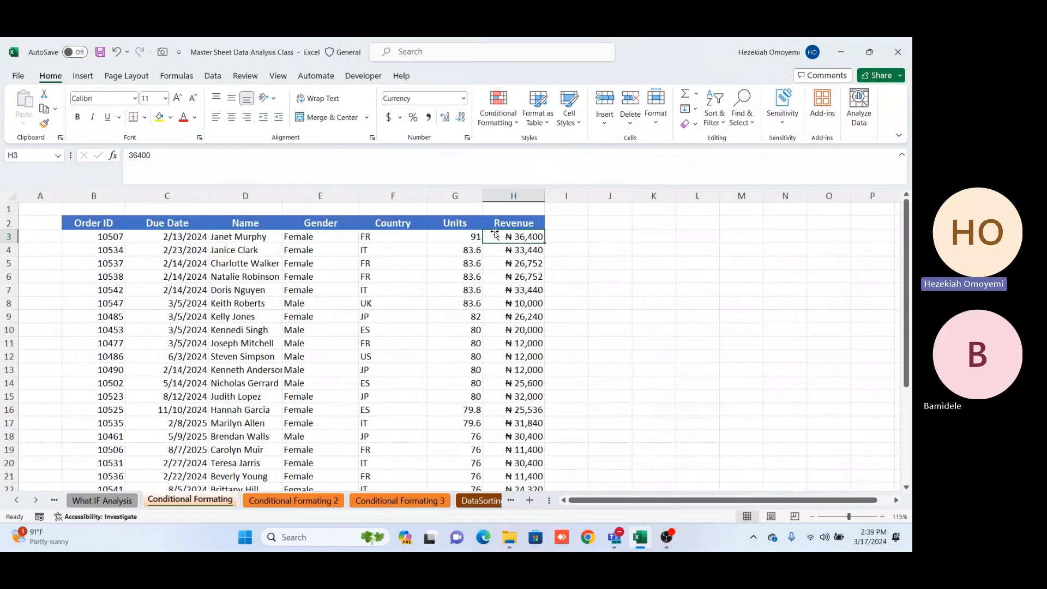
key(ctrl+shift+Down)
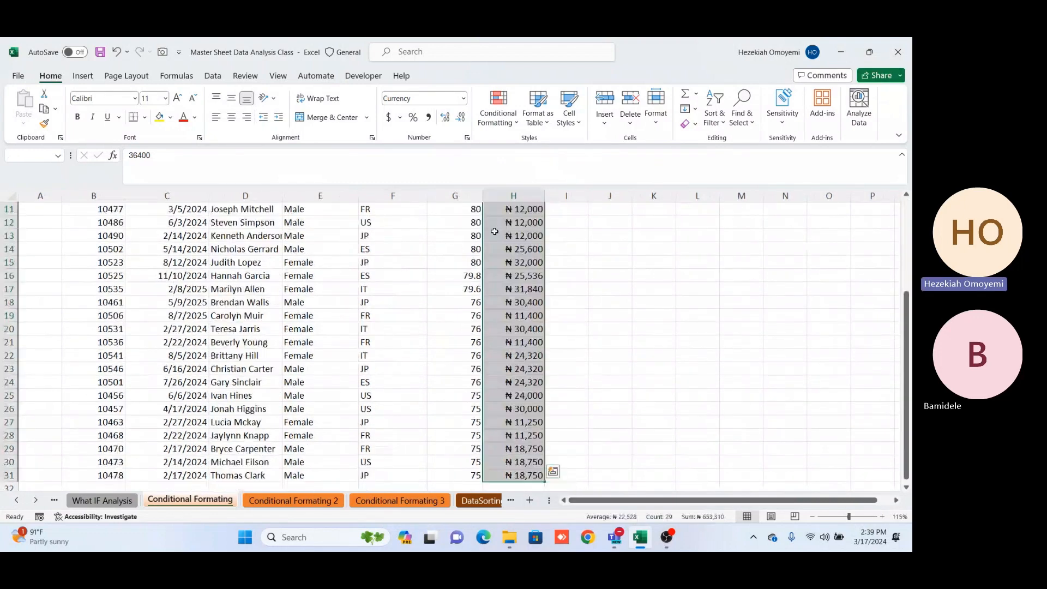
scroll(496, 232, up, 1)
scroll(496, 232, up, 3)
click(517, 124)
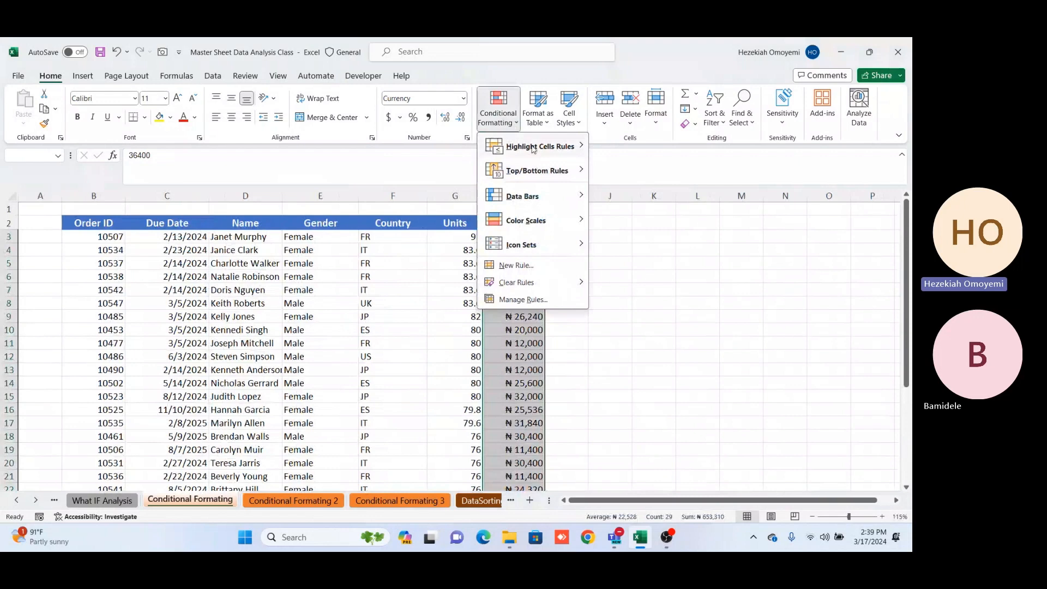
mouse_move(533, 149)
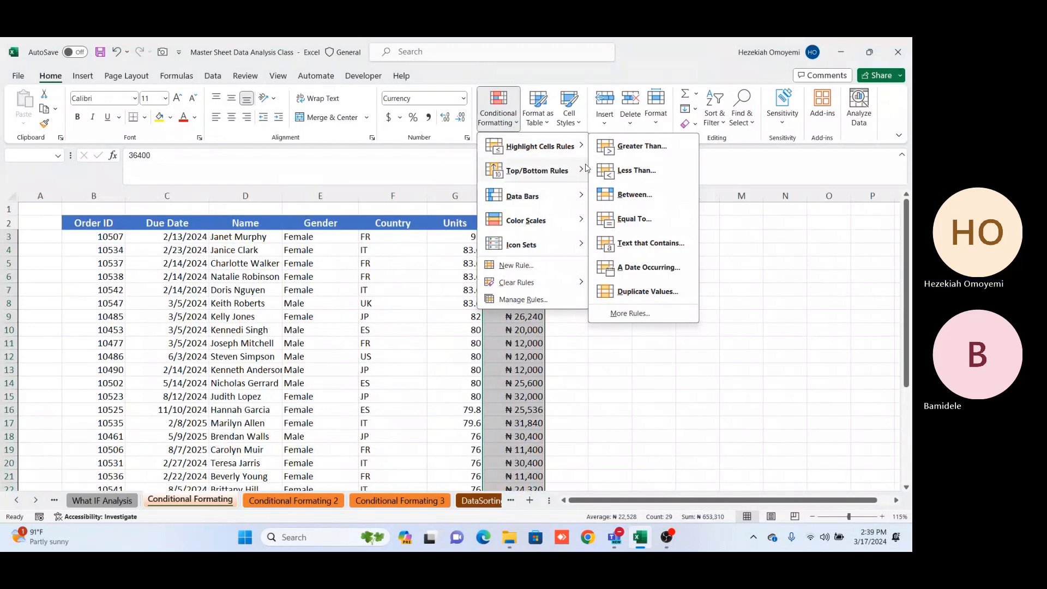
click(632, 148)
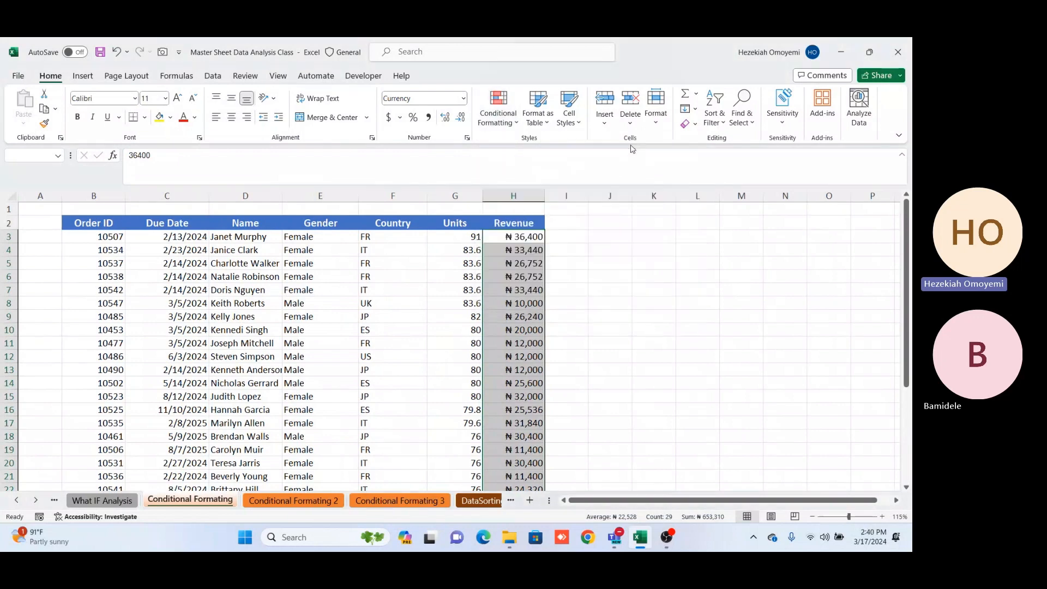
Set the rule to highlight Revenue values greater than 20000 with a green fill and green text, and apply it.
drag(348, 317, 515, 248)
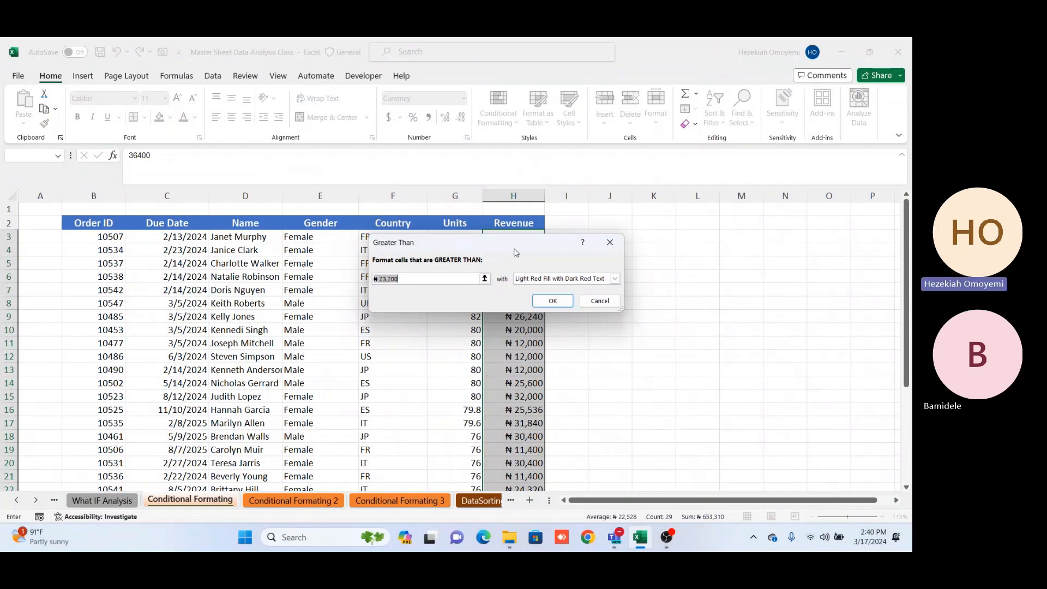
key(BackSpace)
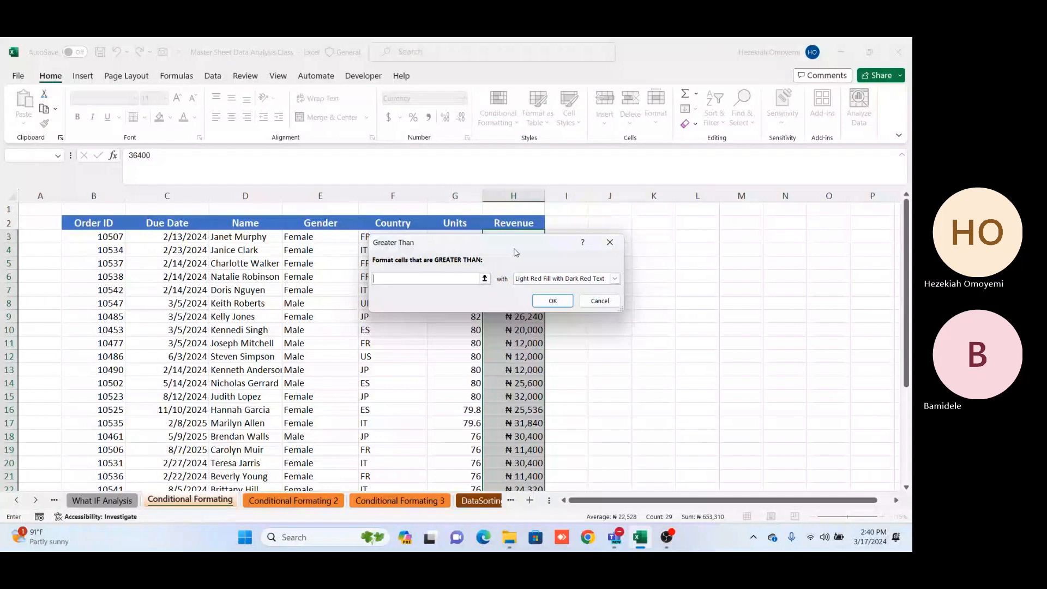
text(20000)
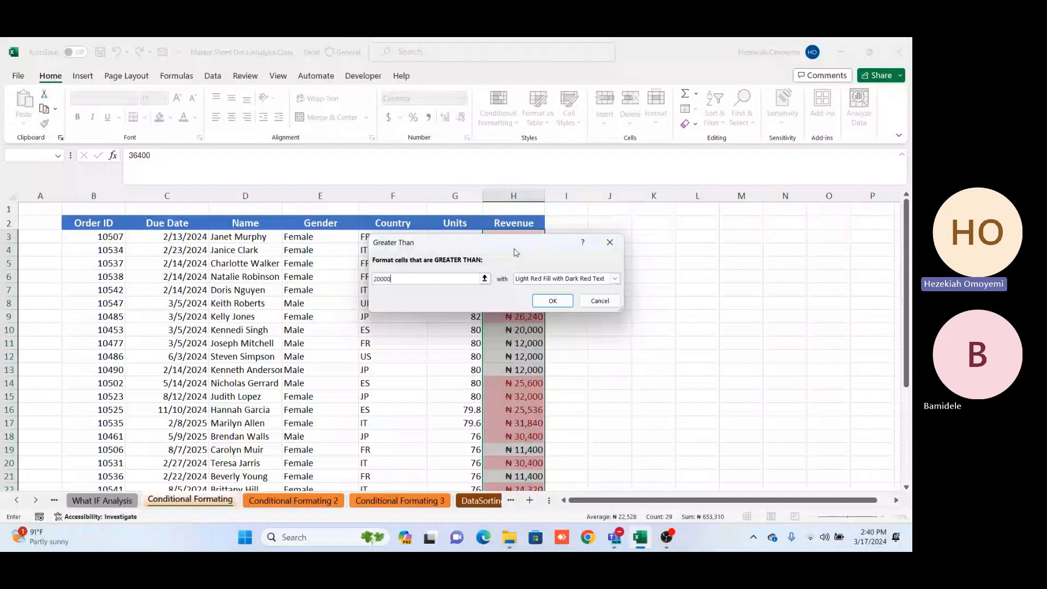
click(614, 280)
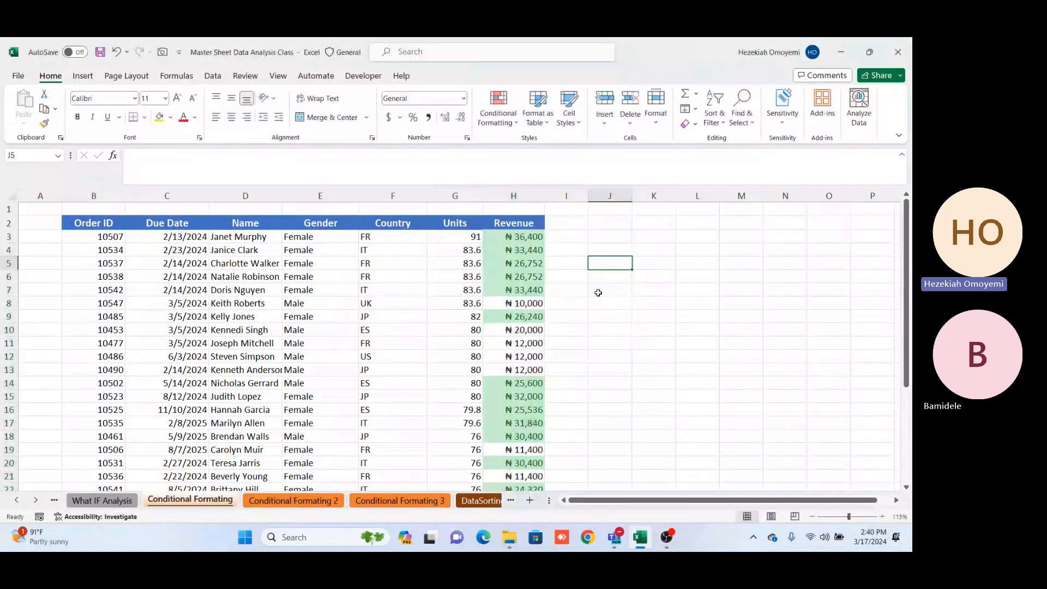
Examine which Revenue values the greater-than rule highlights.
scroll(598, 292, up, 1)
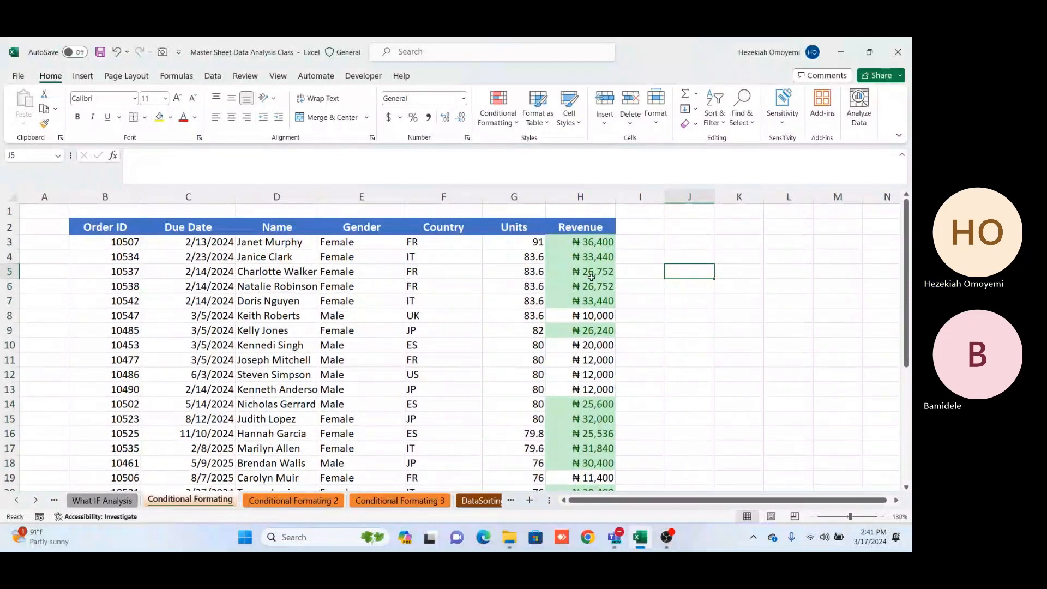
scroll(588, 275, down, 2)
scroll(584, 271, up, 2)
ctrl+scroll(584, 271, down, 1)
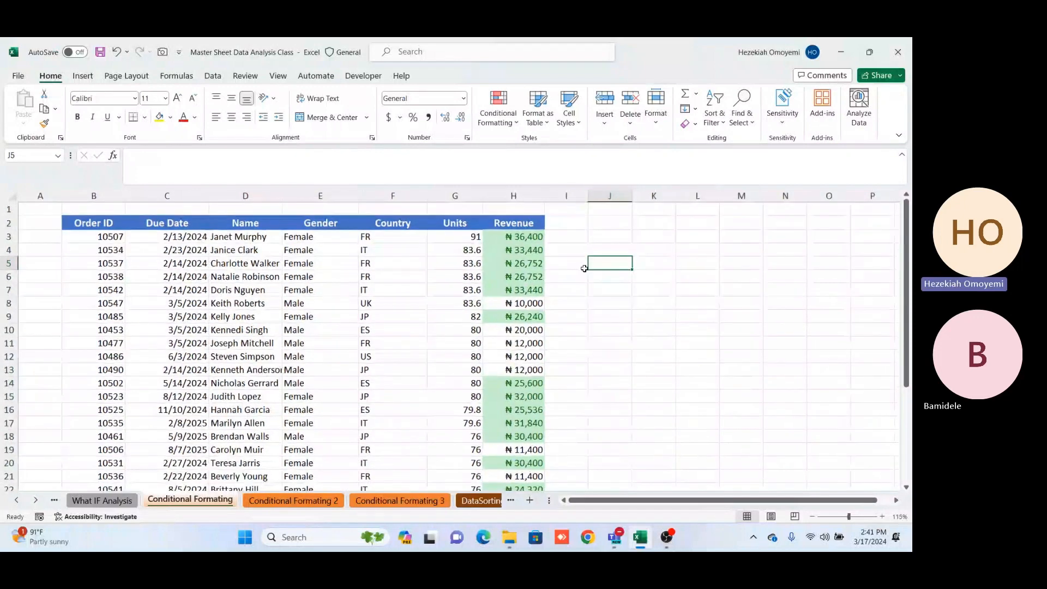
ctrl+scroll(584, 268, down, 2)
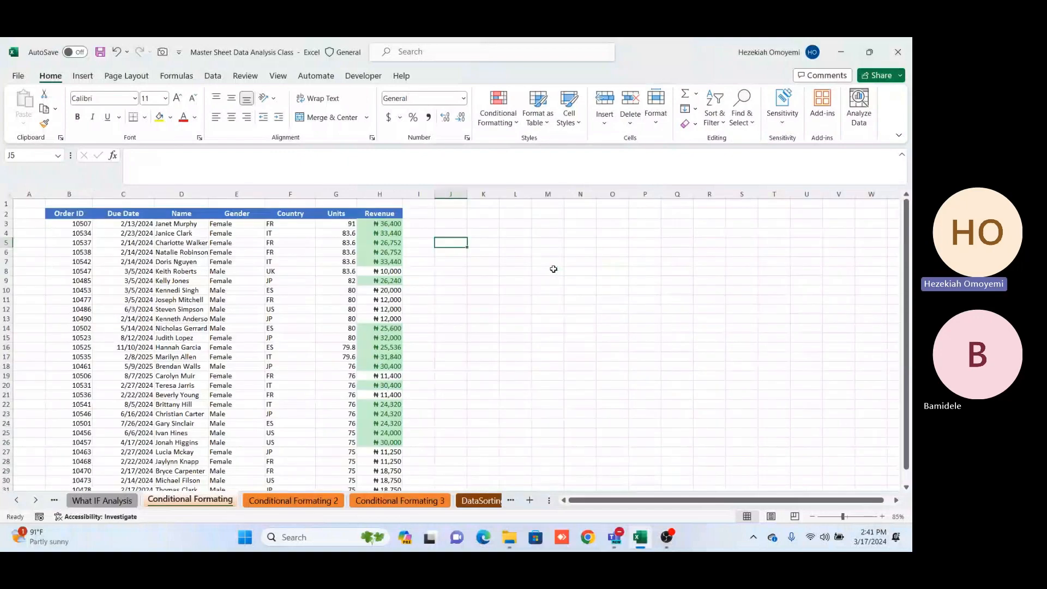
ctrl+scroll(554, 269, up, 1)
scroll(528, 278, up, 1)
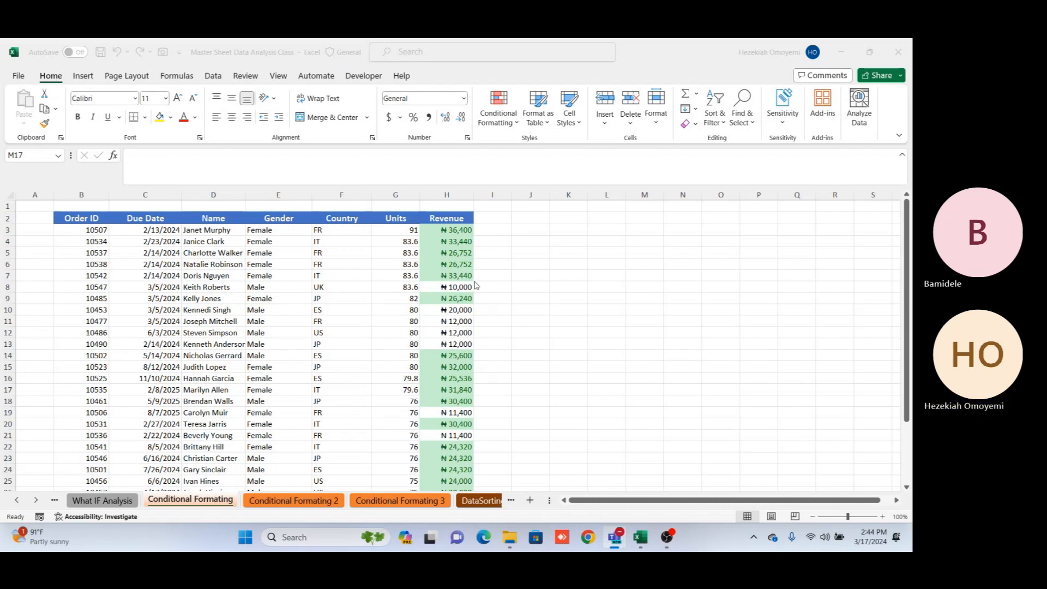
click(461, 310)
click(461, 310)
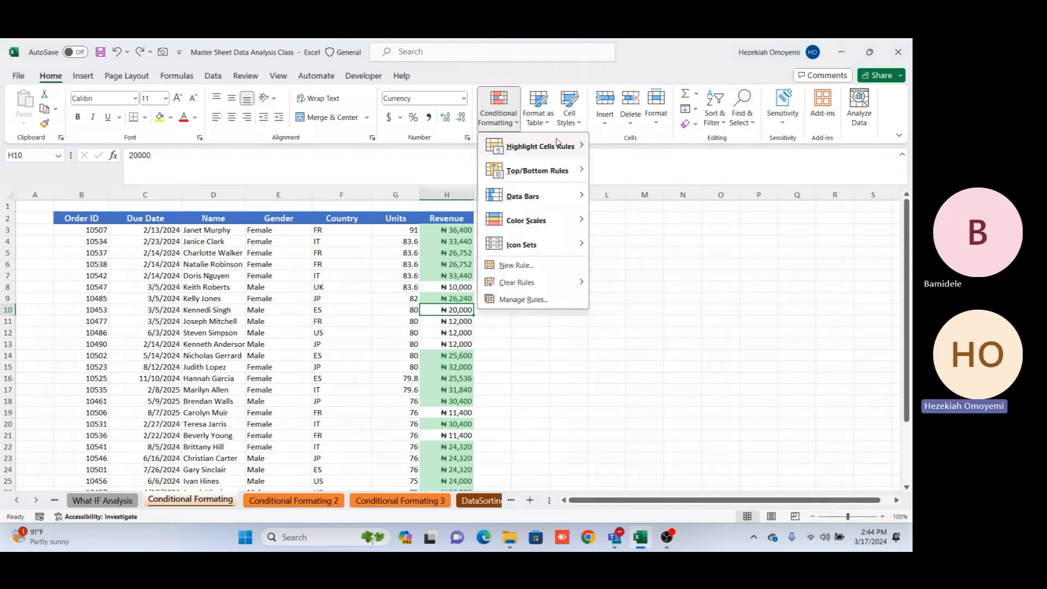
mouse_move(556, 142)
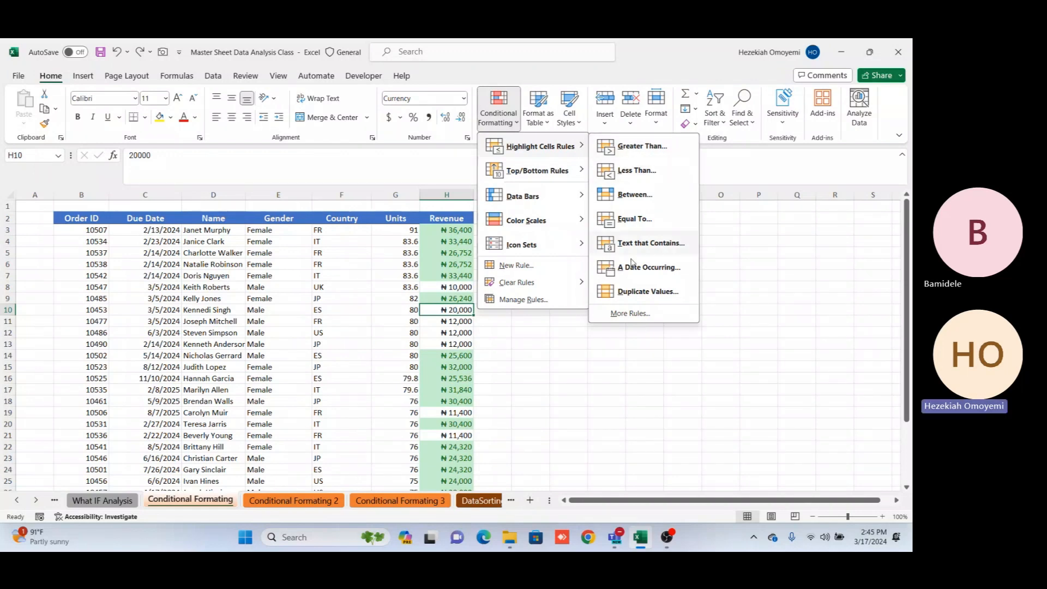
click(624, 314)
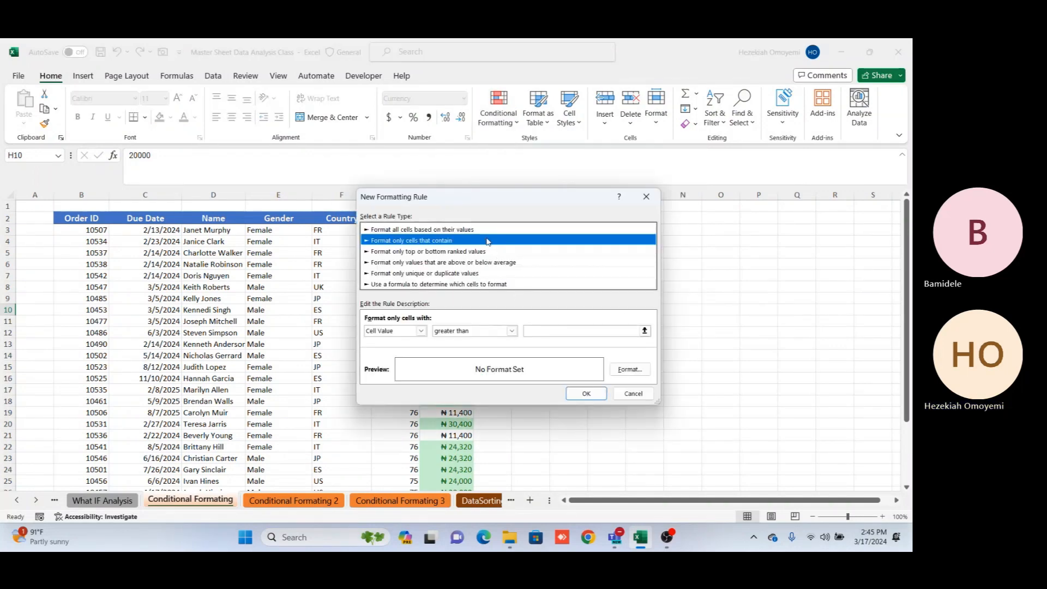
click(585, 393)
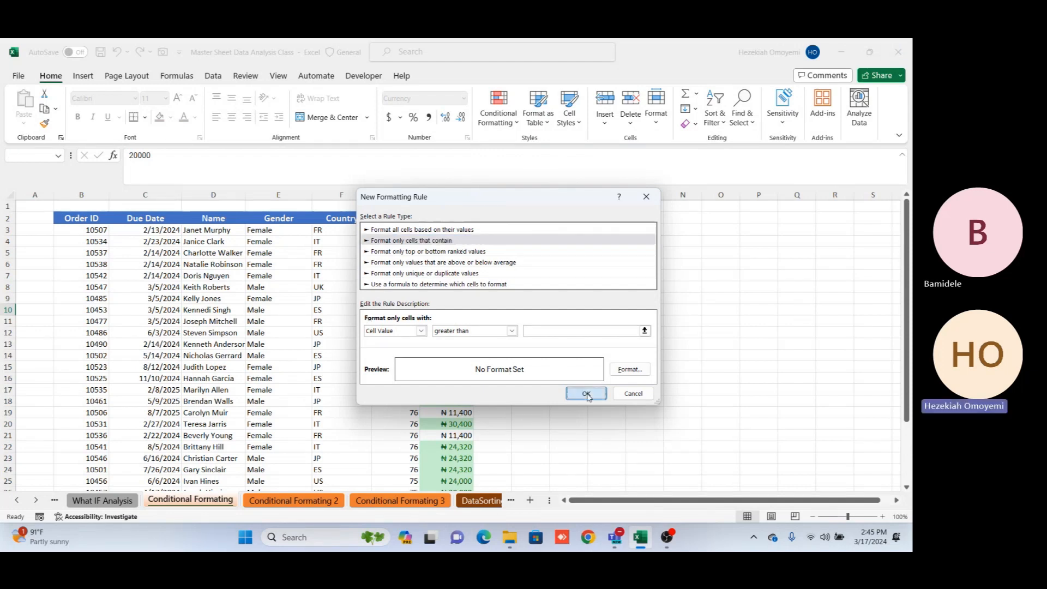
click(561, 270)
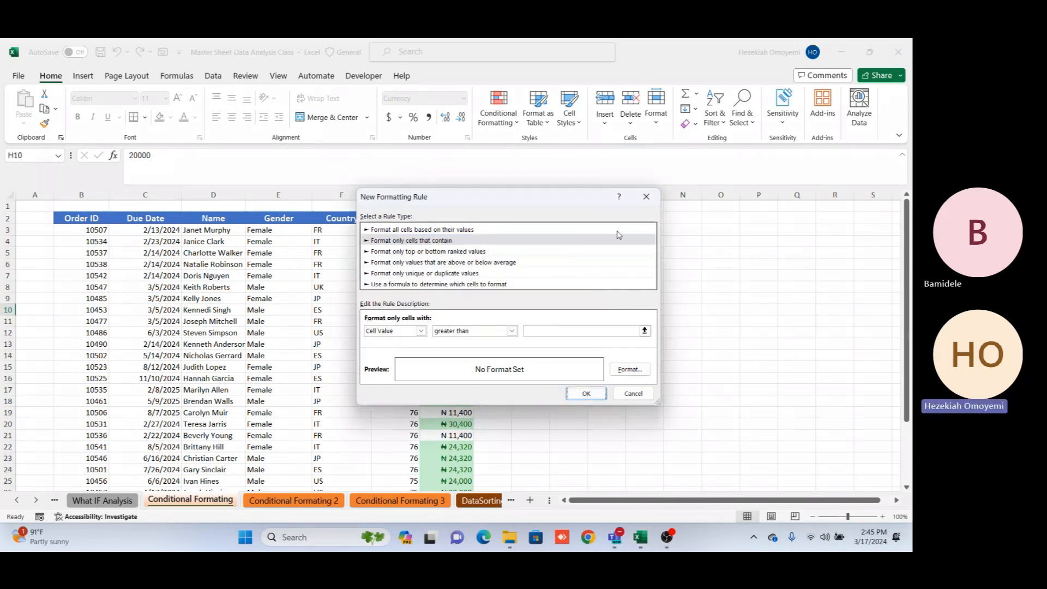
click(645, 196)
Edit the Revenue column's conditional formatting rule to format cell values greater than or equal to 20000, and apply it.
click(460, 229)
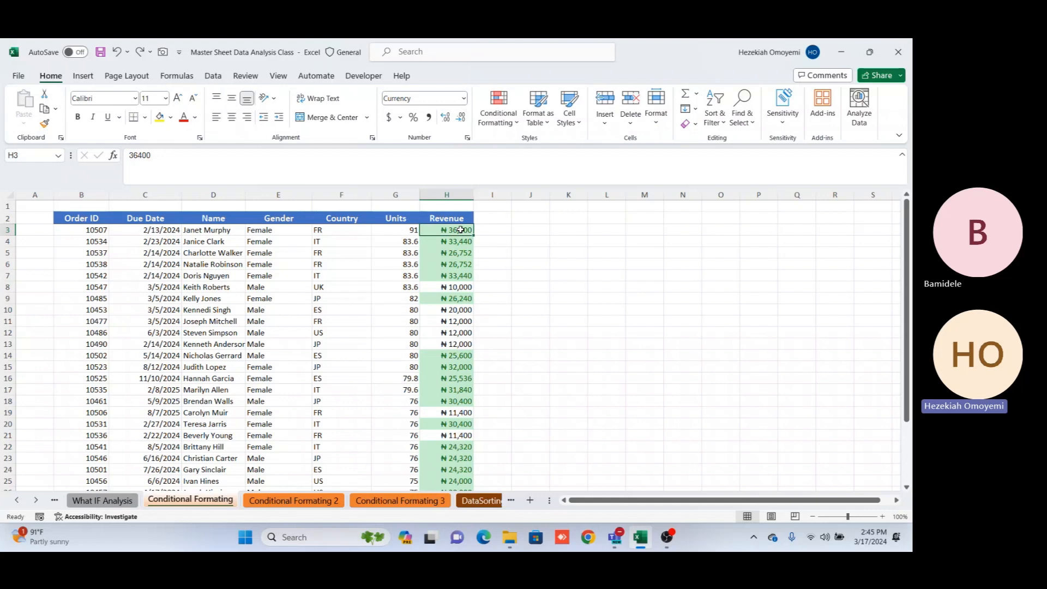
key(alt+o)
key(d)
drag(500, 224, 483, 227)
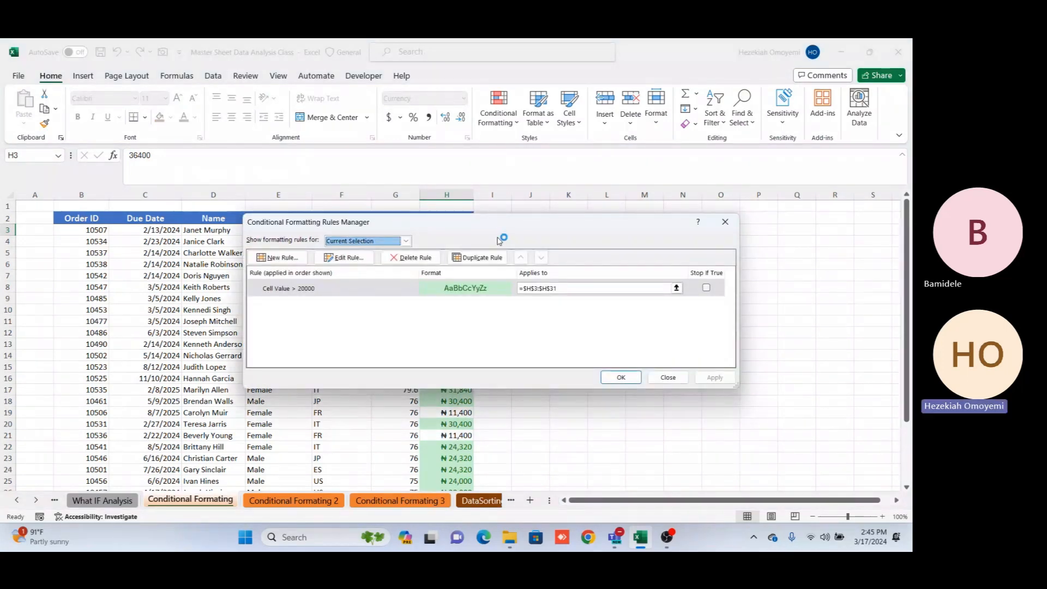
drag(495, 230, 495, 228)
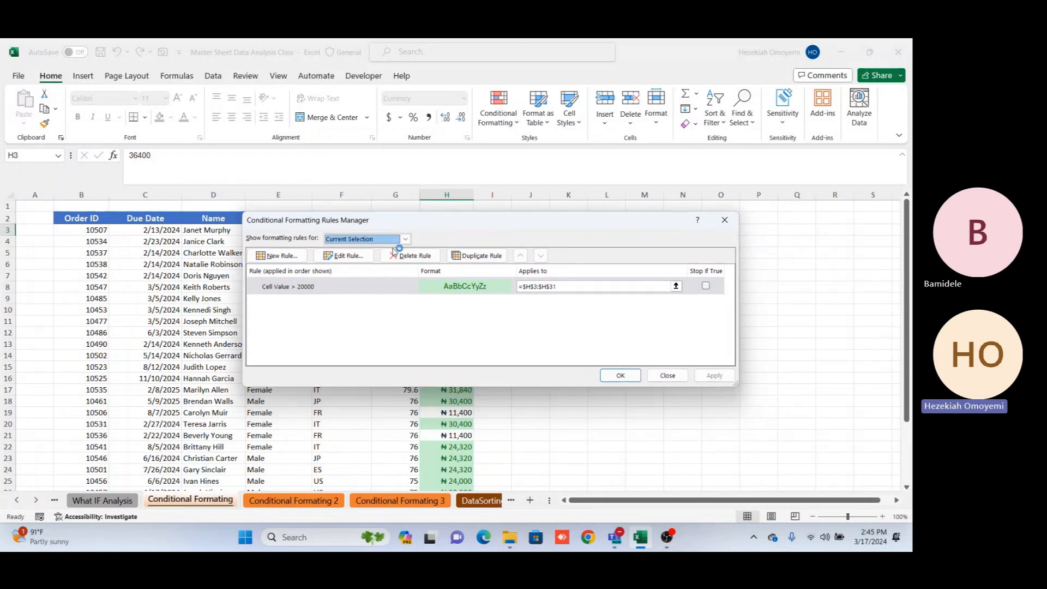
click(348, 257)
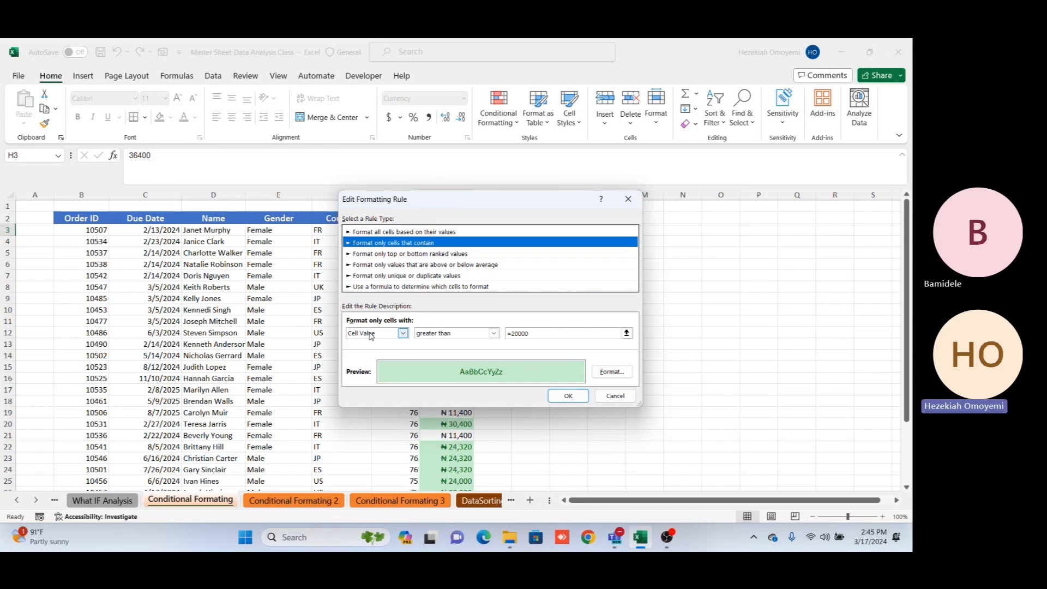
click(493, 333)
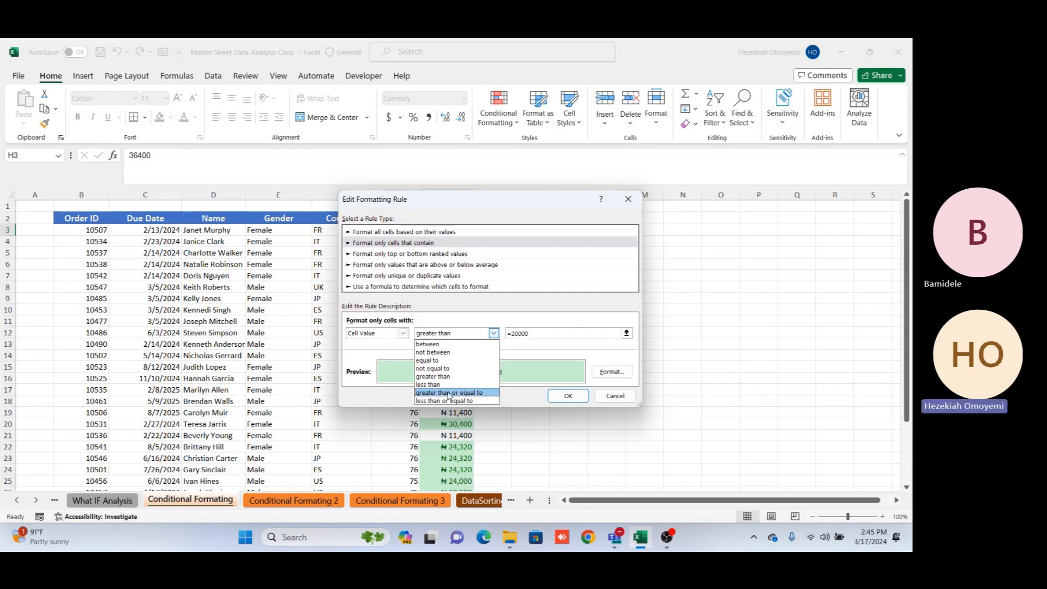
click(448, 393)
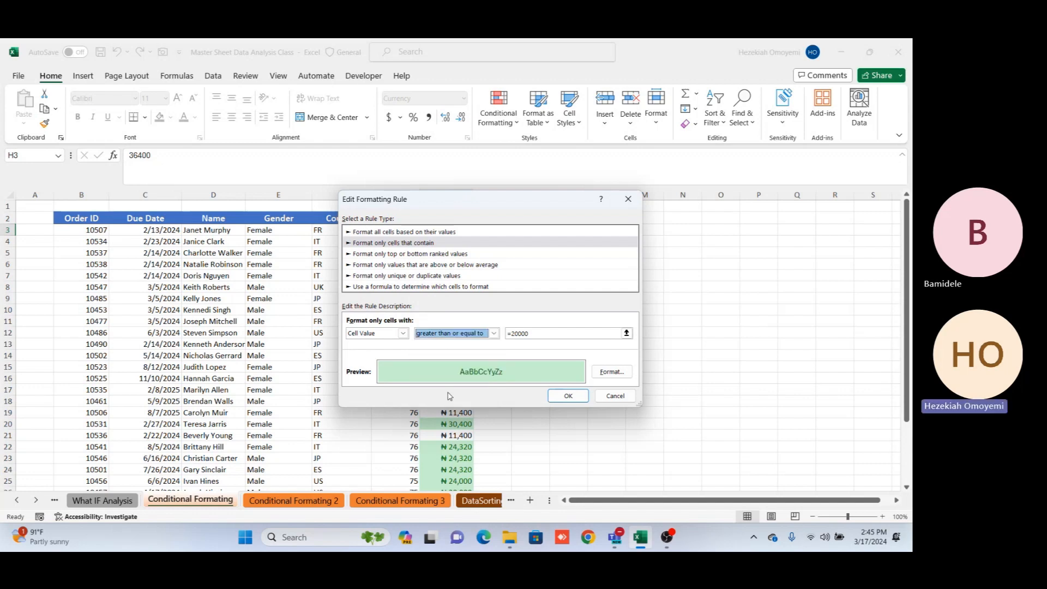
click(567, 396)
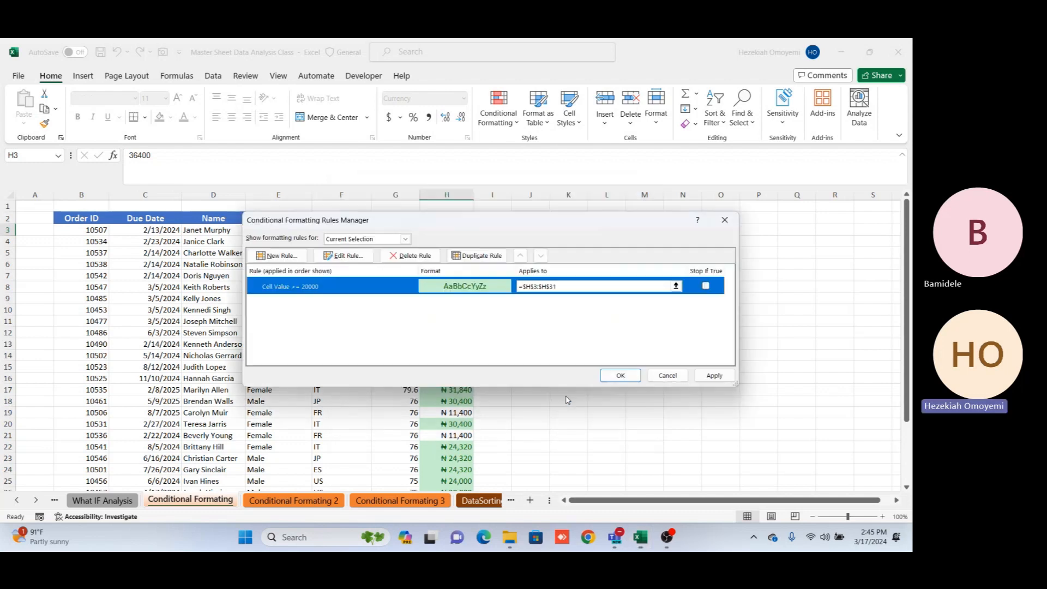
click(714, 375)
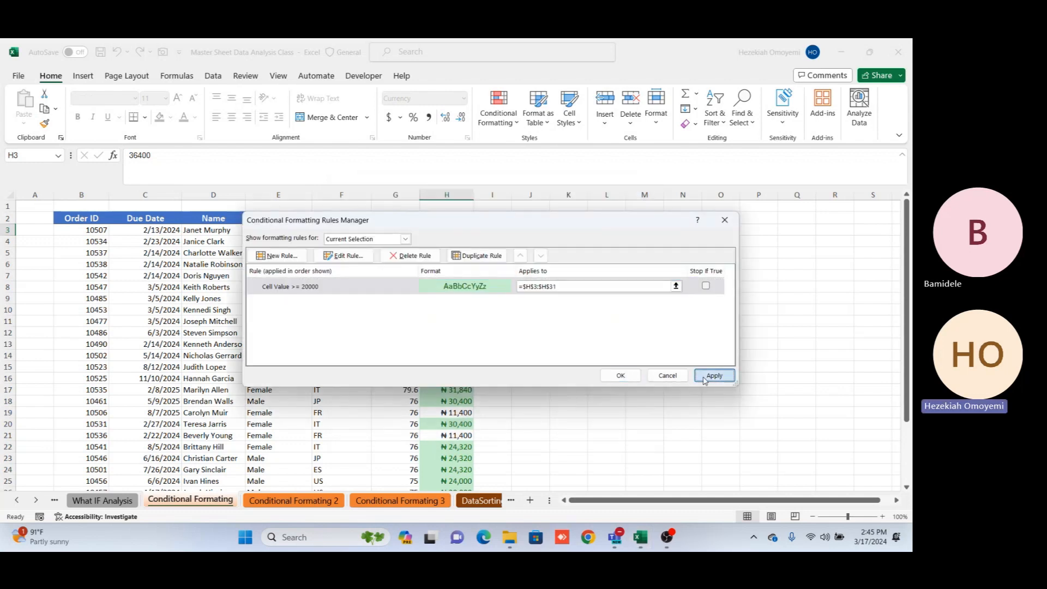
click(621, 376)
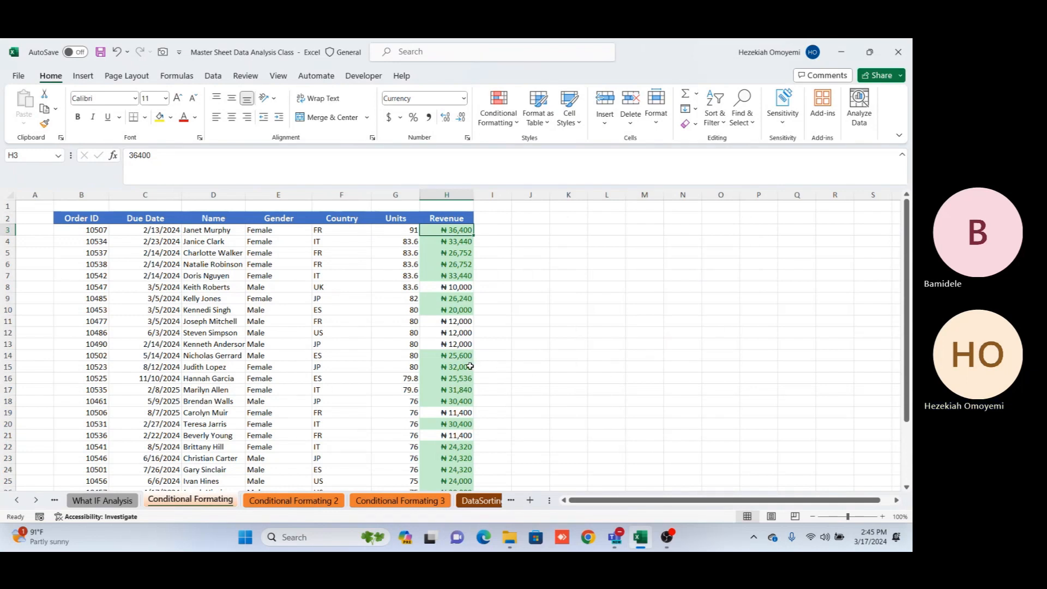
Change the Revenue value in cell H6 to 10000 to test the highlight rule.
ctrl+scroll(457, 316, up, 1)
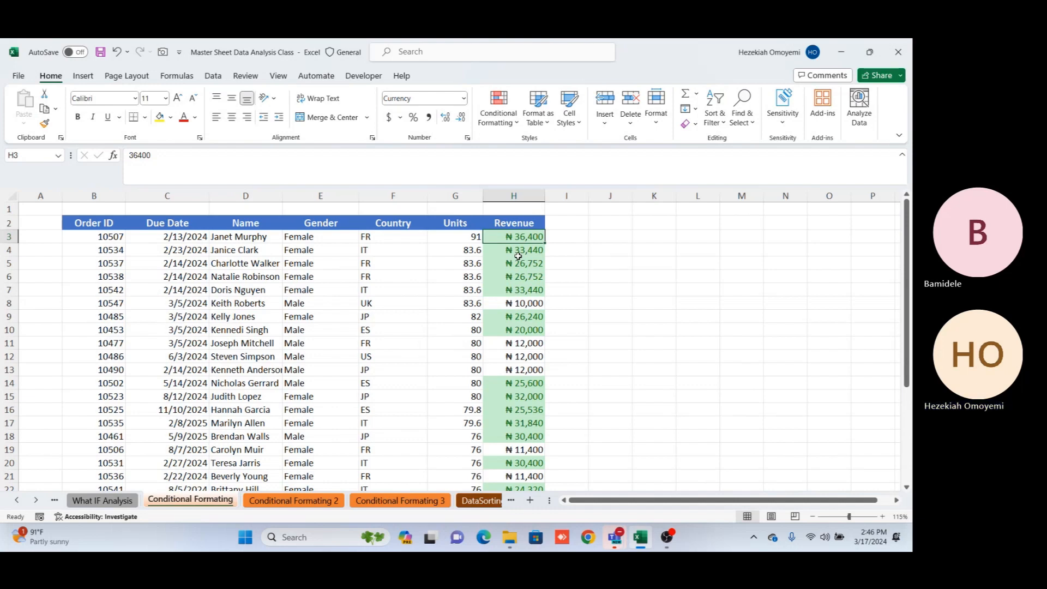
click(516, 276)
text(10000)
key(Return)
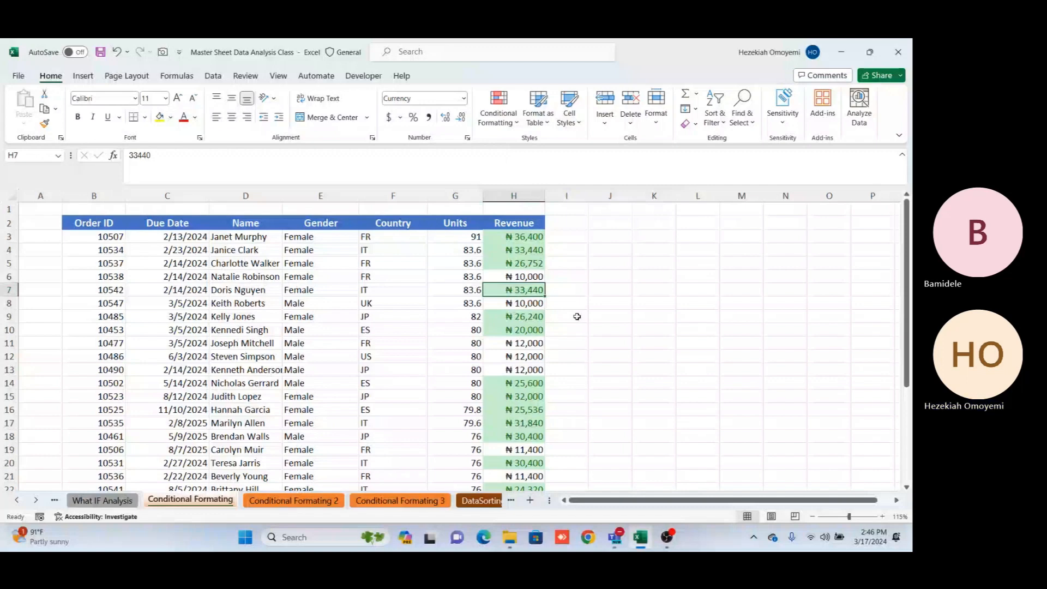
Open the conditional formatting rule applied to Revenue cell H9 for editing to review its condition.
click(518, 316)
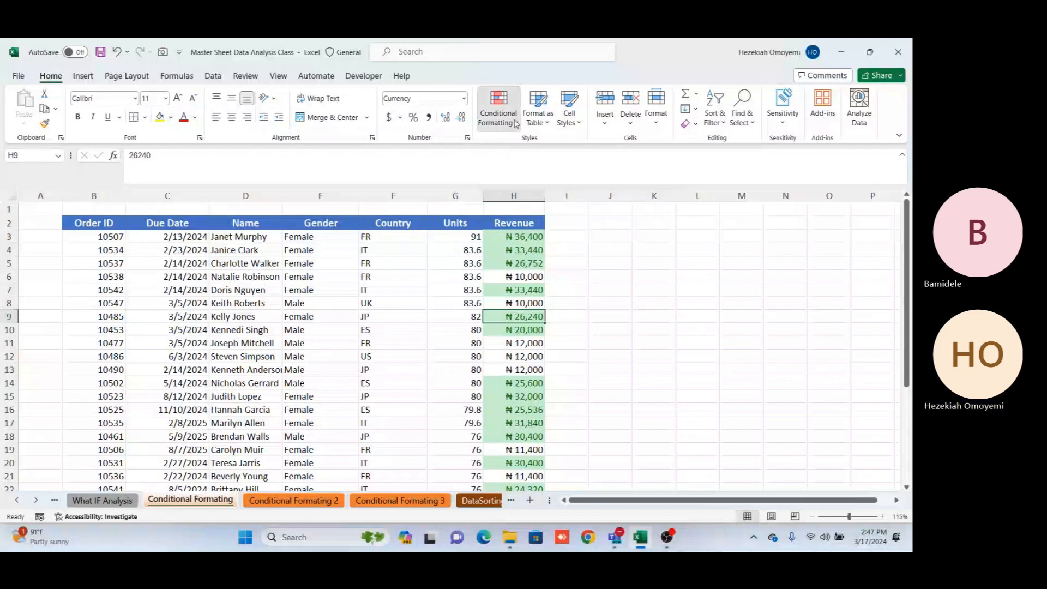
click(515, 124)
click(512, 300)
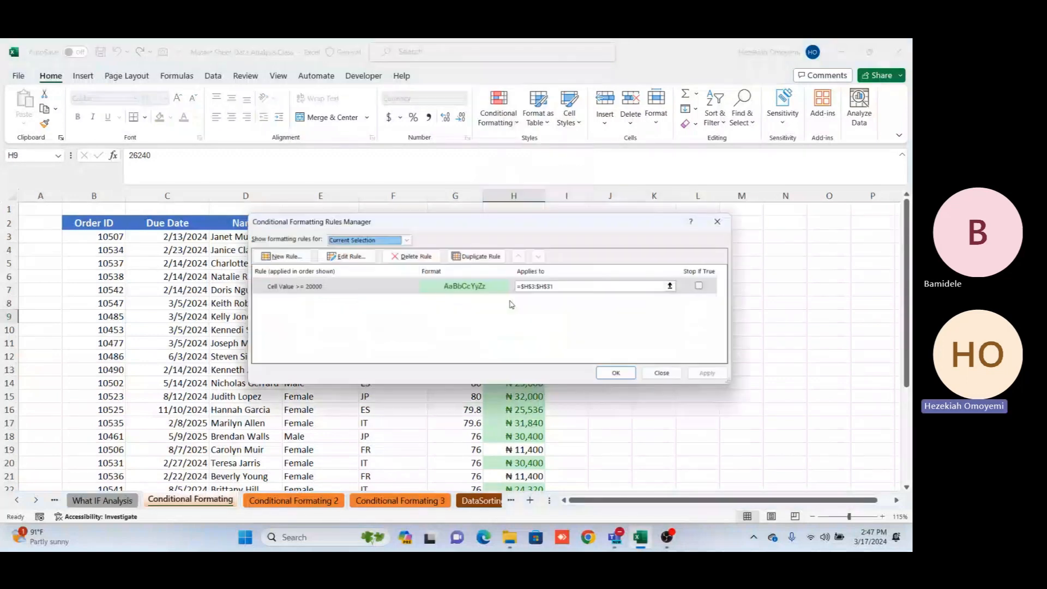
click(341, 256)
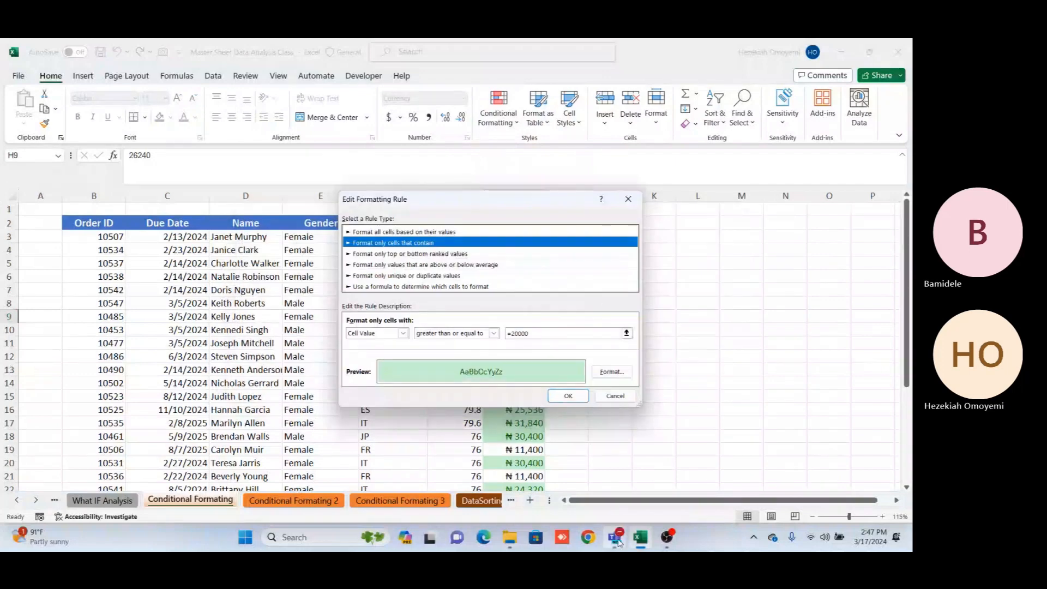
Switch to the Microsoft Teams meeting window.
mouse_move(619, 541)
click(622, 483)
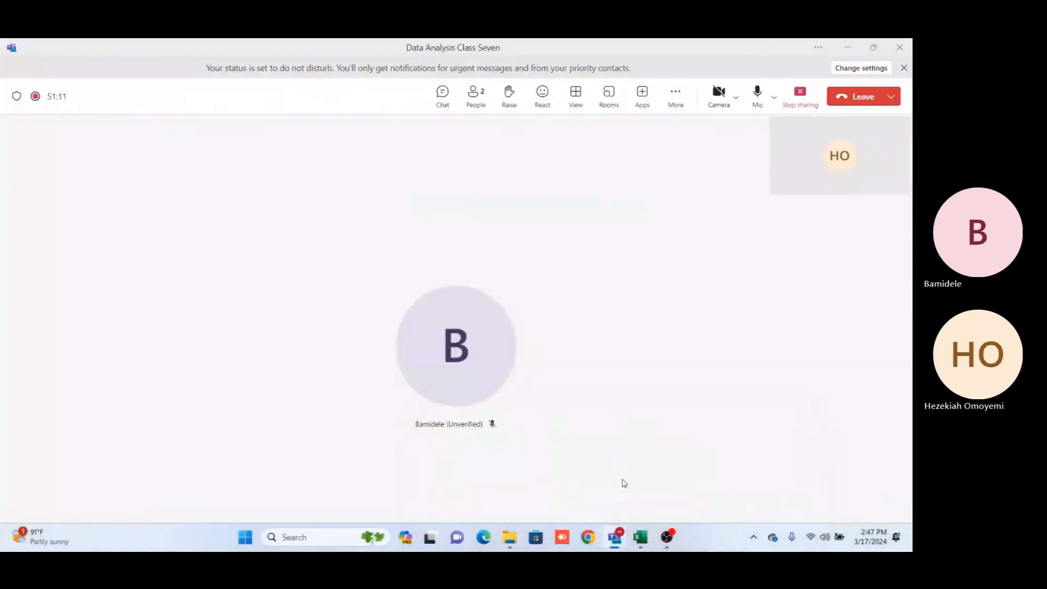
Switch back to Excel, change the open Revenue highlight rule's fill to a medium blue, and apply the rule.
mouse_move(666, 537)
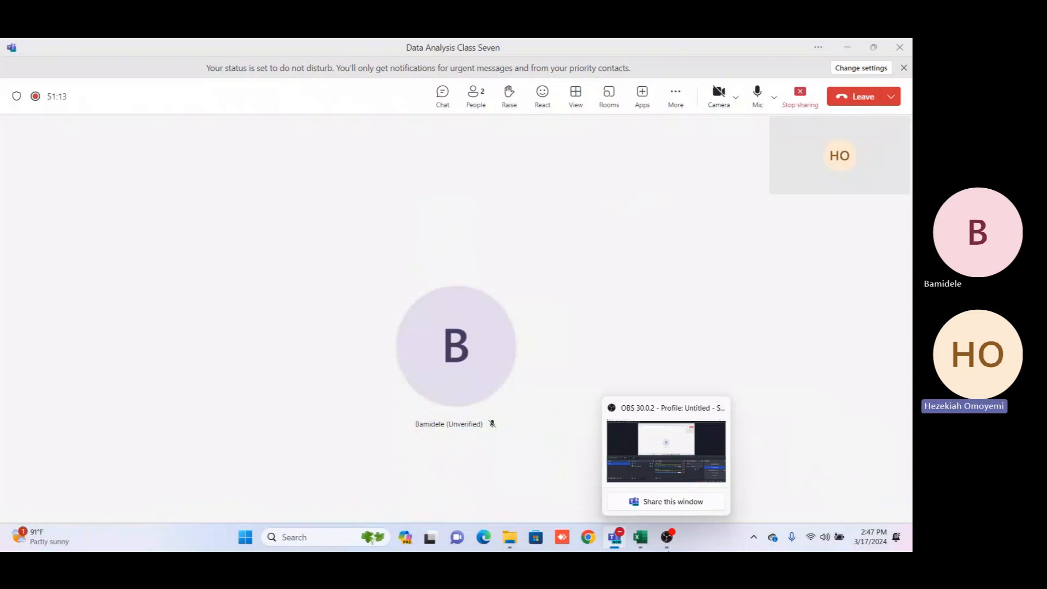
click(639, 537)
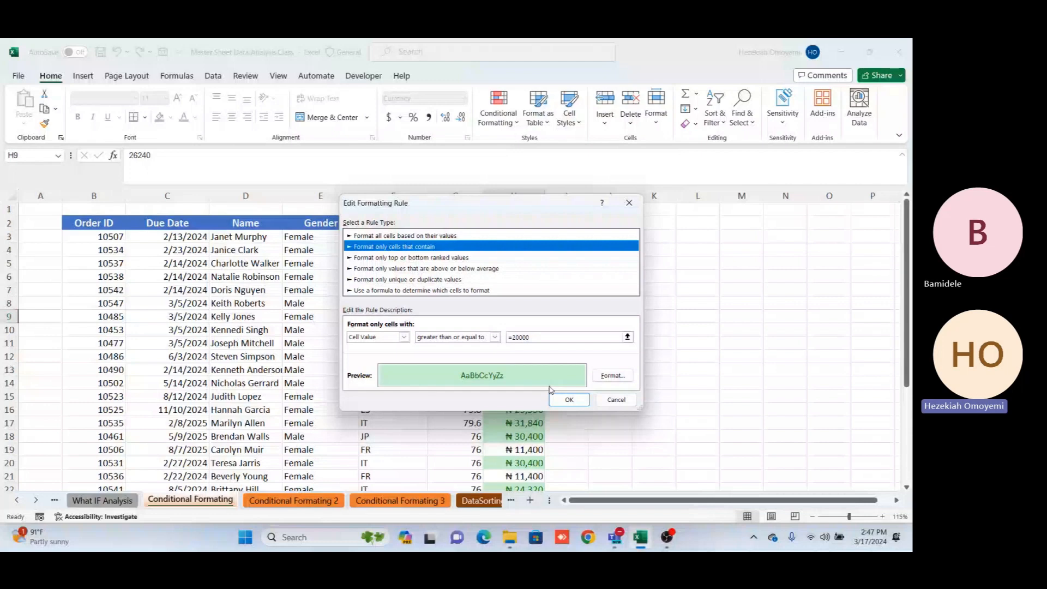
click(612, 375)
click(468, 149)
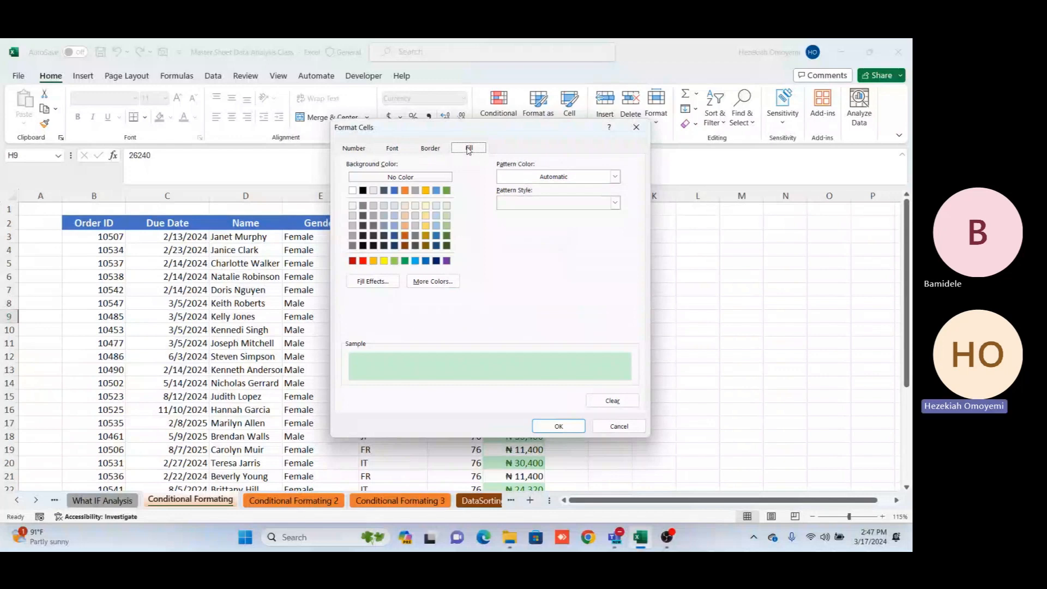
click(394, 225)
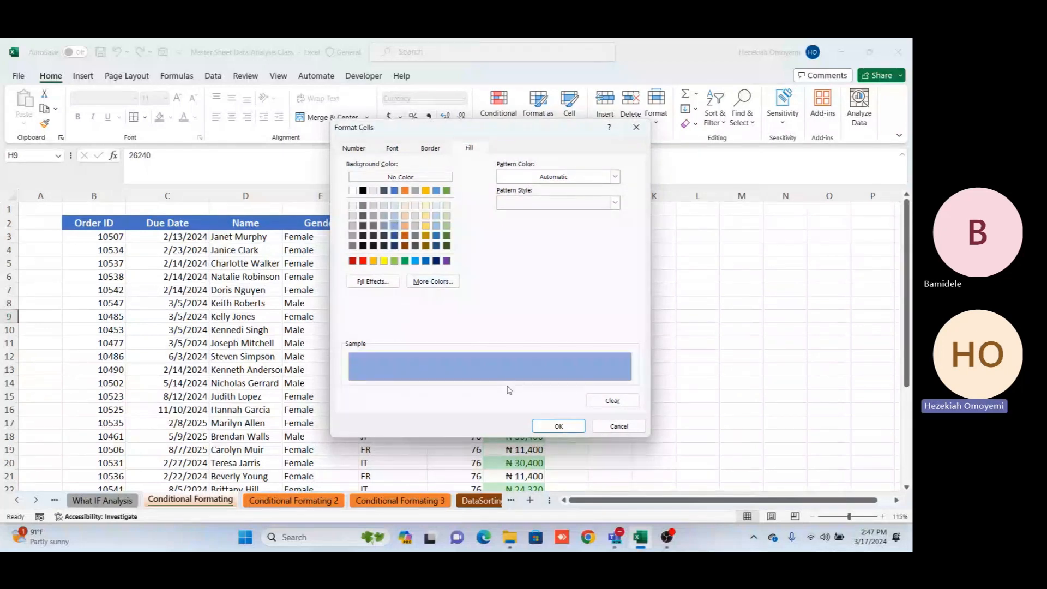
click(558, 427)
click(616, 374)
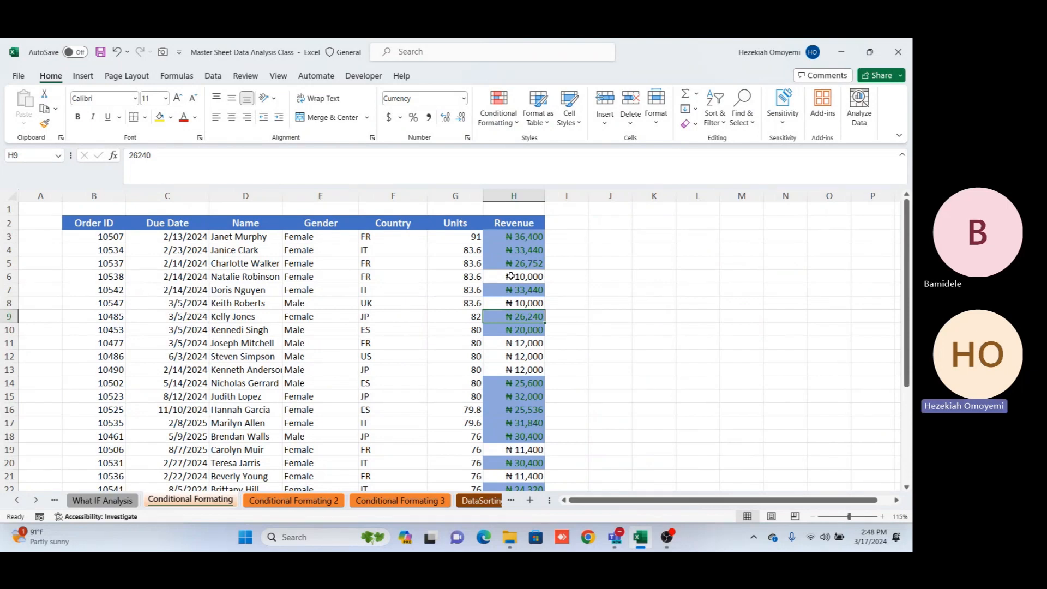
Change the Revenue value in cell H15 to 10000 to test the highlight rule.
click(526, 328)
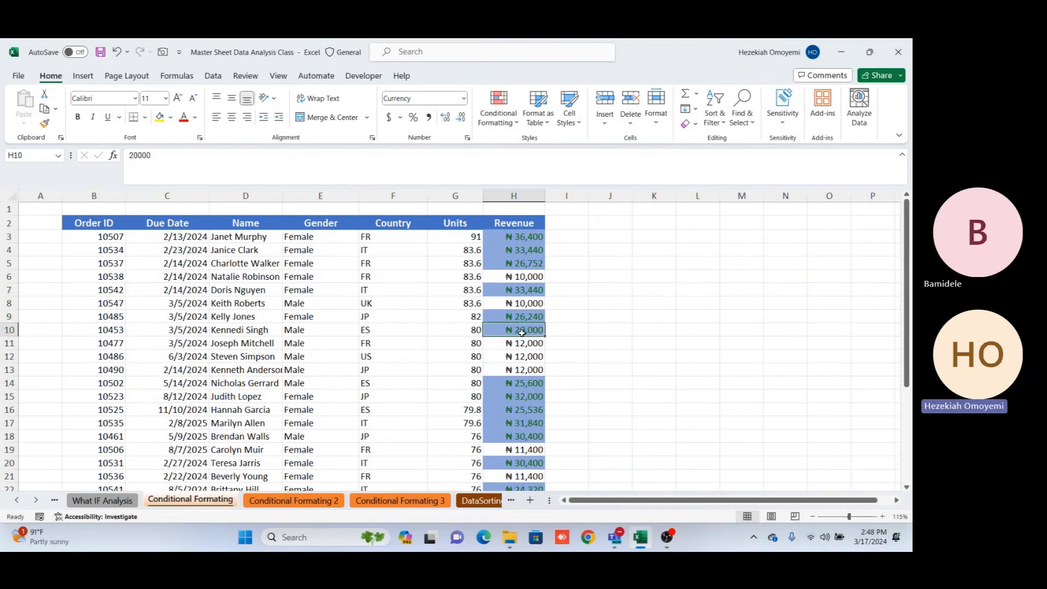
click(519, 396)
text(10000)
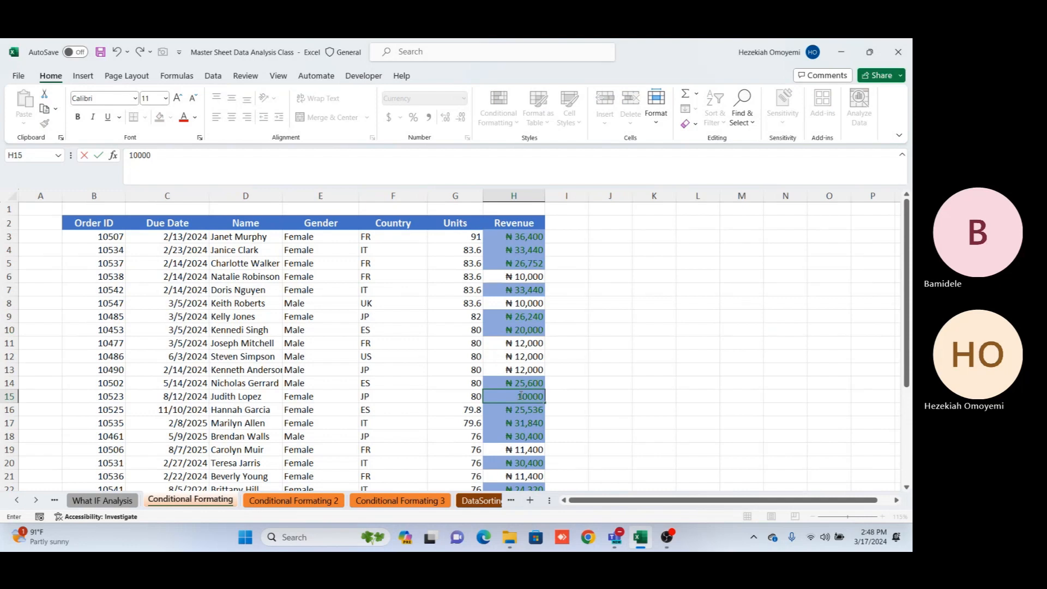
key(Return)
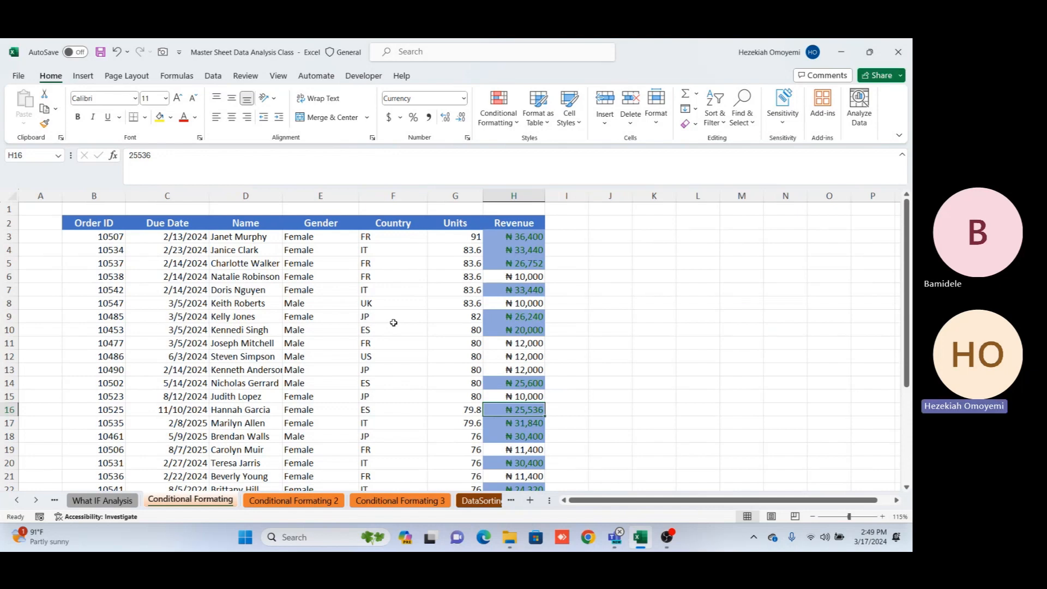
Add a "Goal" header in cell J2 and enter the goal value 20000 in cell J3.
click(613, 224)
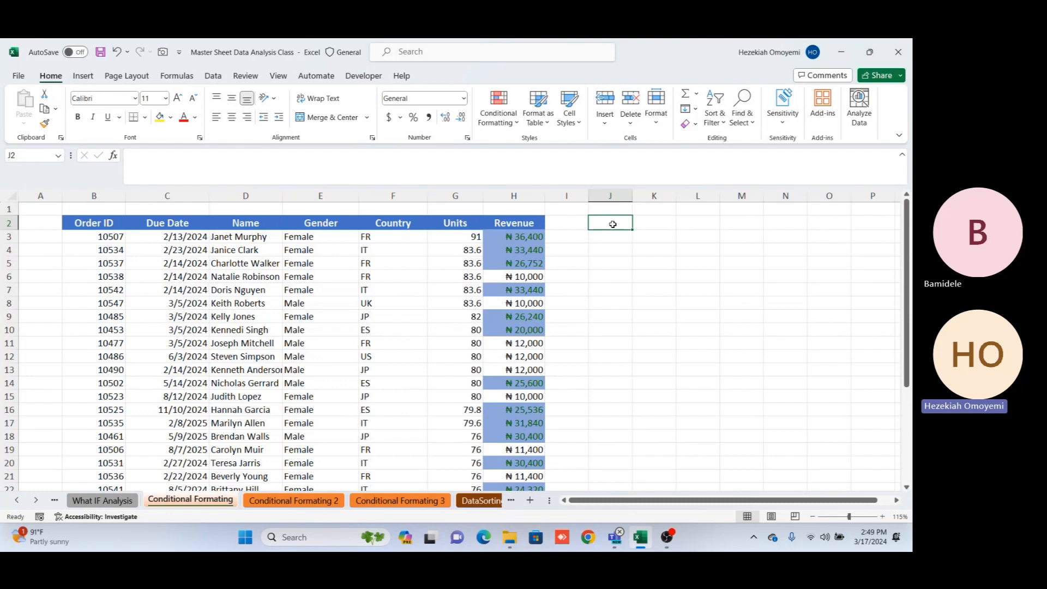
text(Goal)
key(Return)
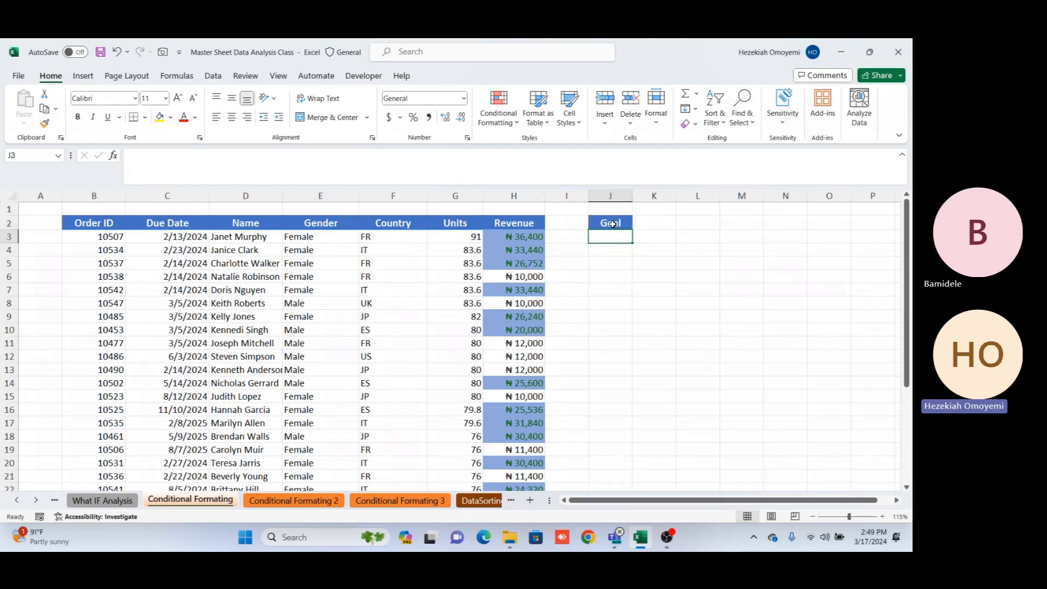
text(2000)
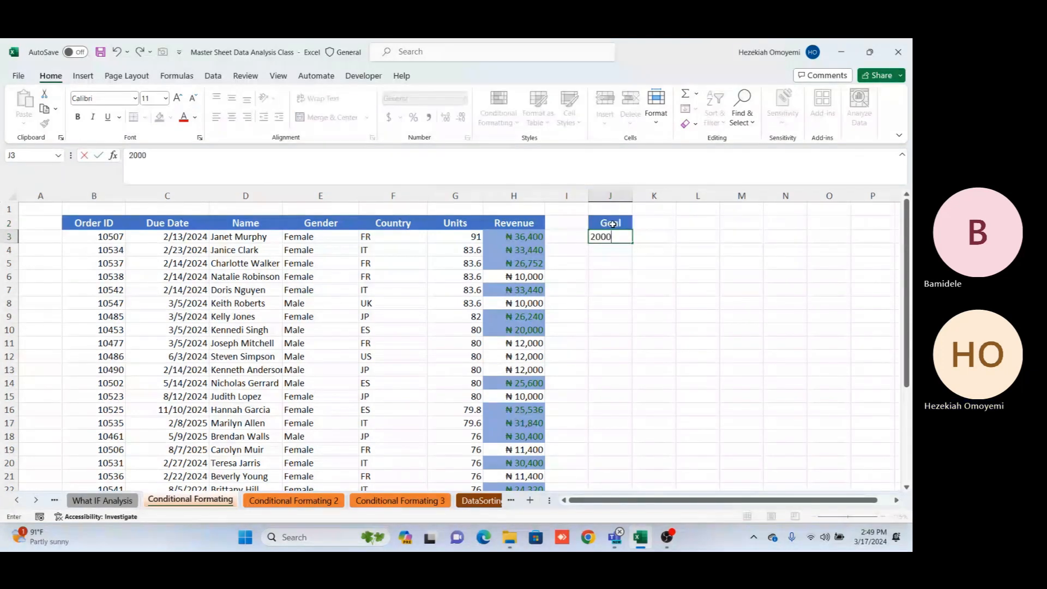
text(0)
key(Return)
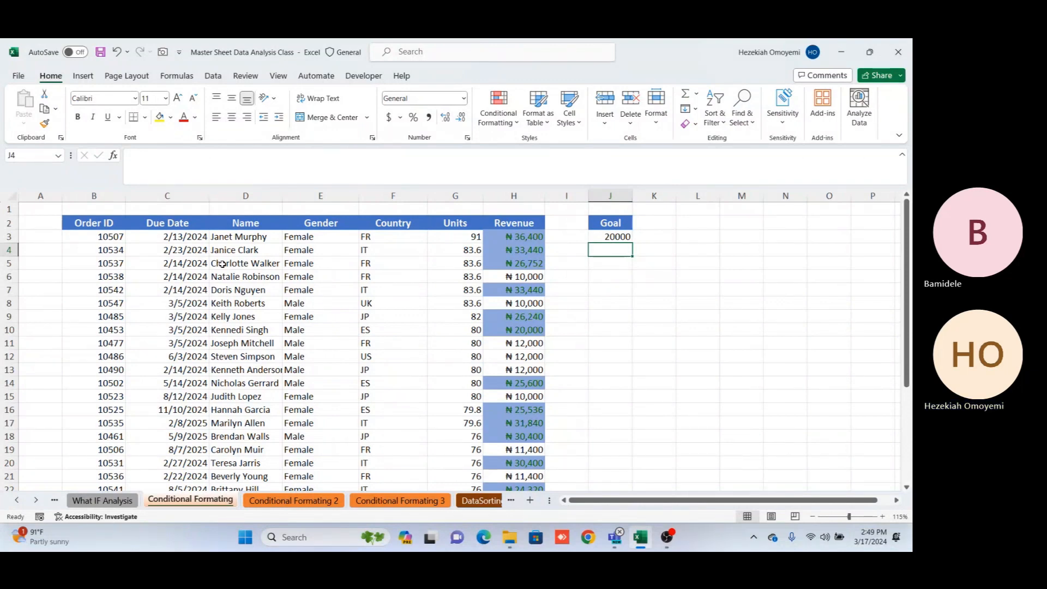
Clear the conditional formatting rules from the entire sheet.
click(266, 303)
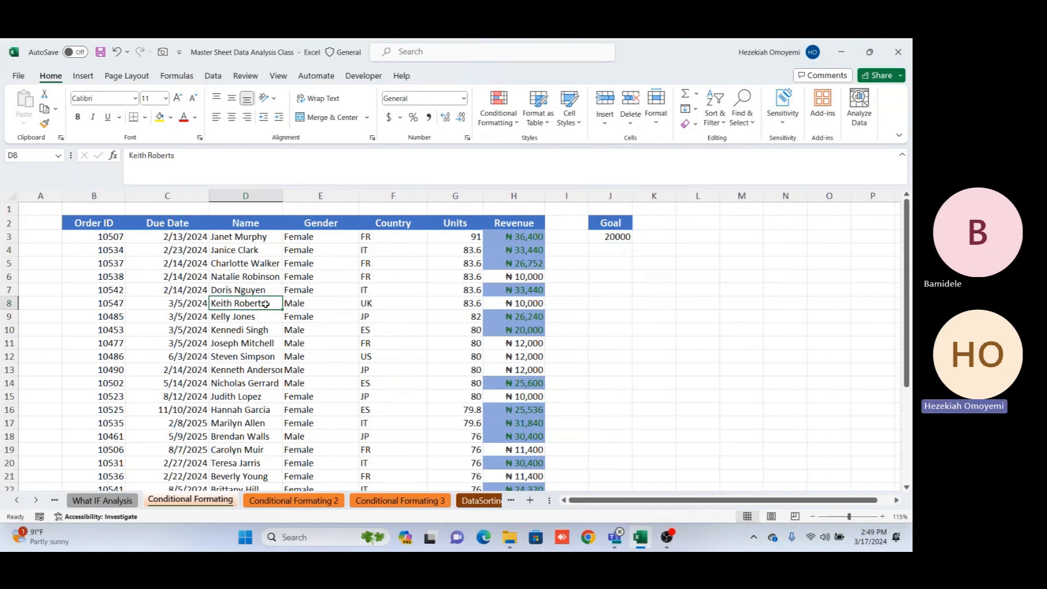
drag(98, 236, 511, 450)
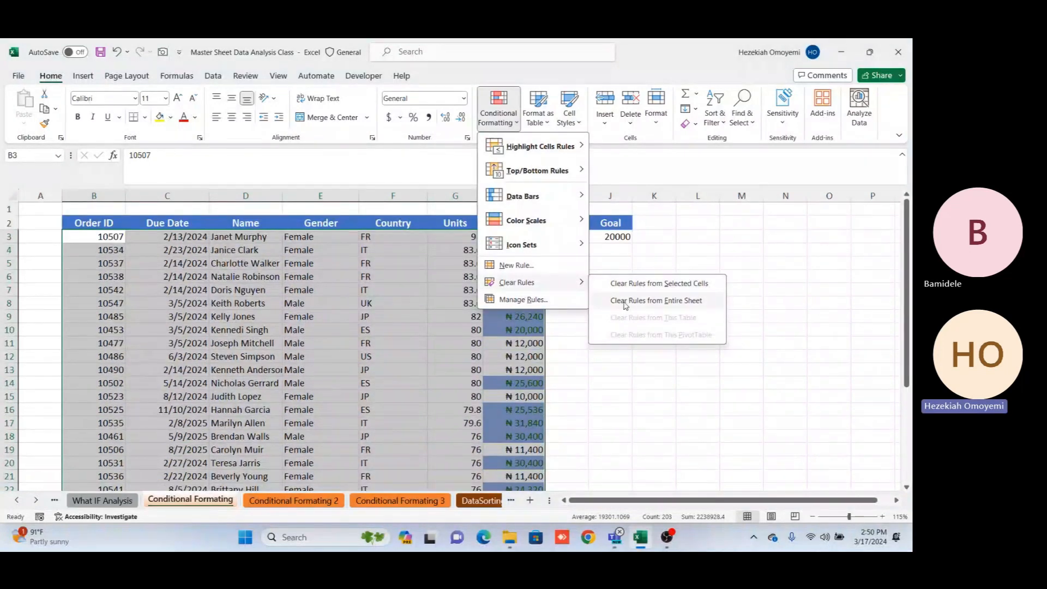
click(629, 301)
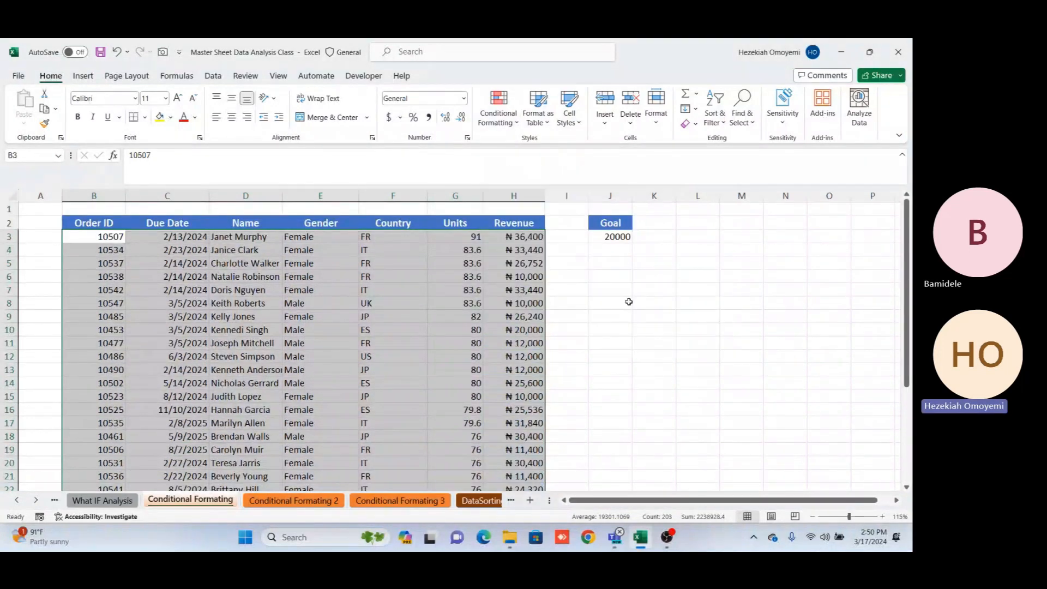
click(603, 251)
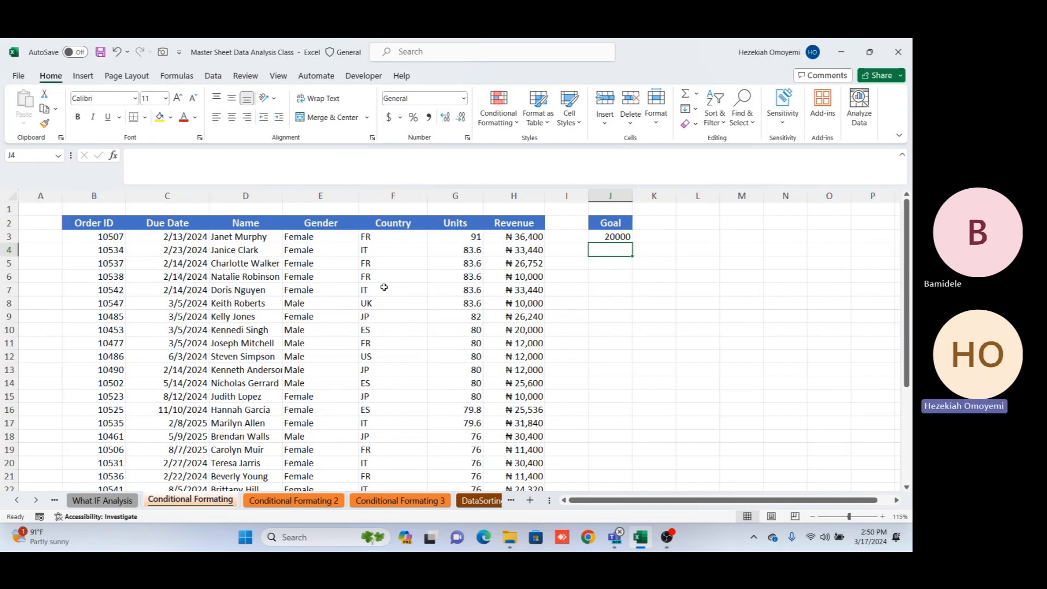
click(439, 313)
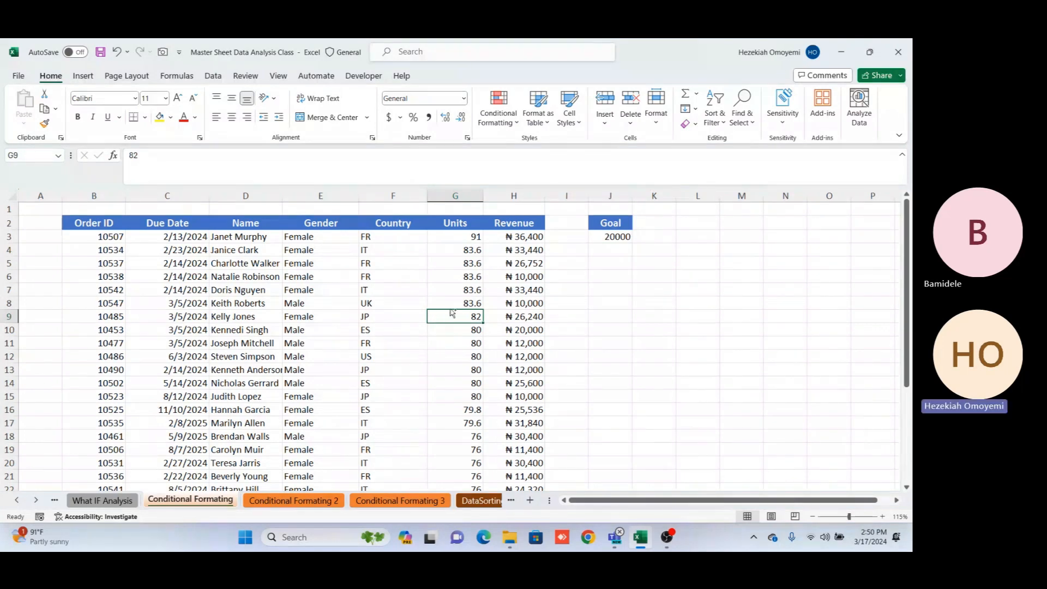
key(ctrl+a)
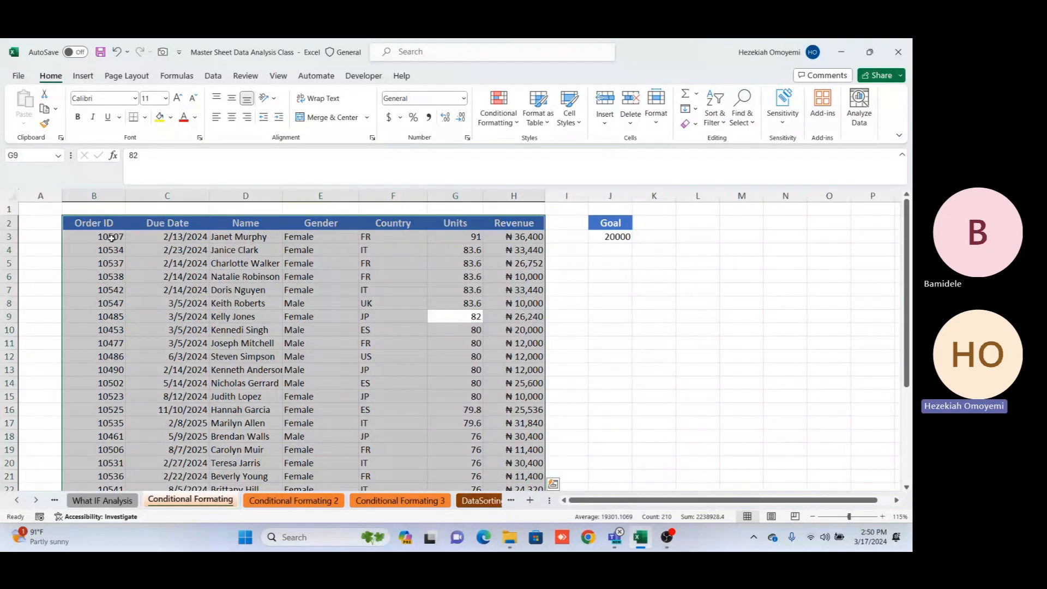
click(112, 238)
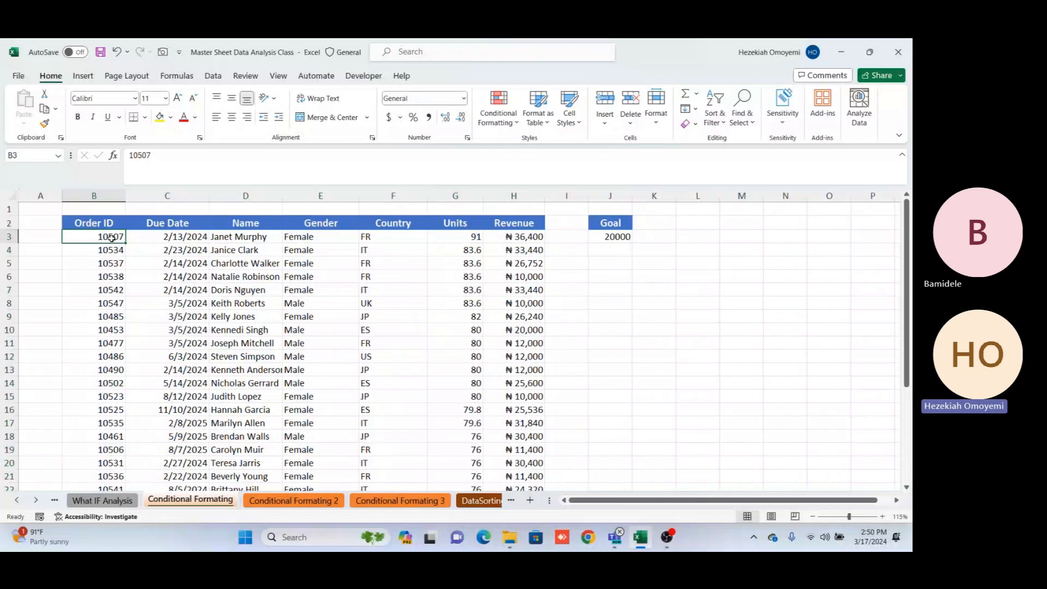
key(ctrl+shift+Right)
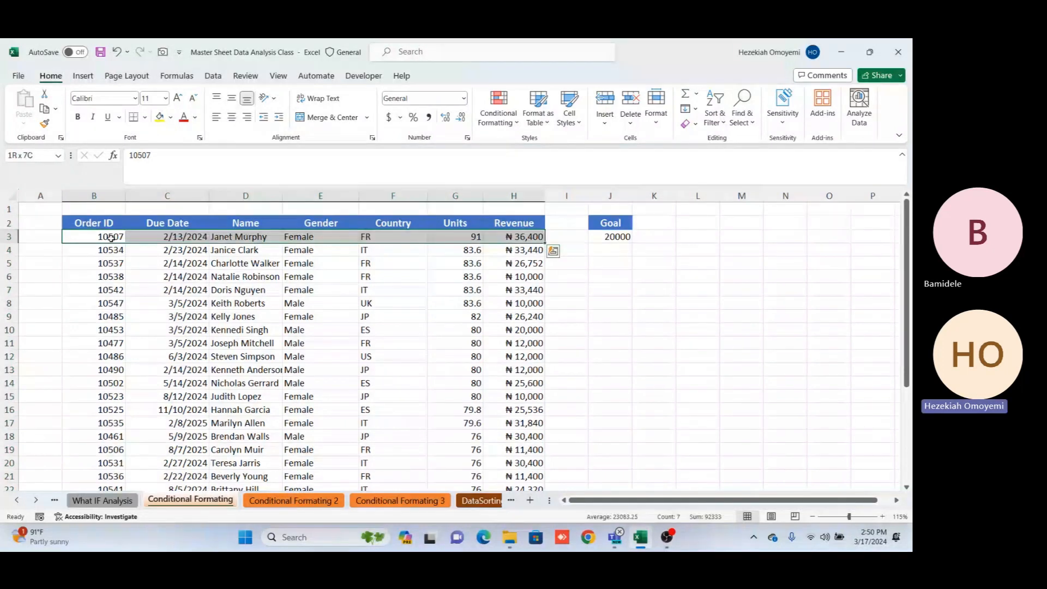
key(ctrl+shift+Down)
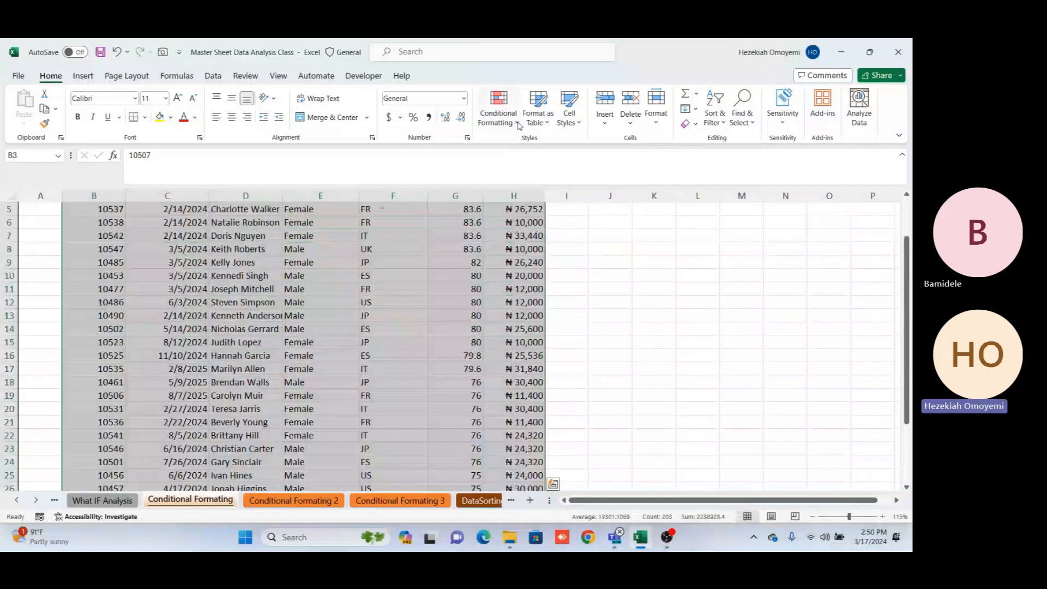
click(517, 123)
mouse_move(522, 151)
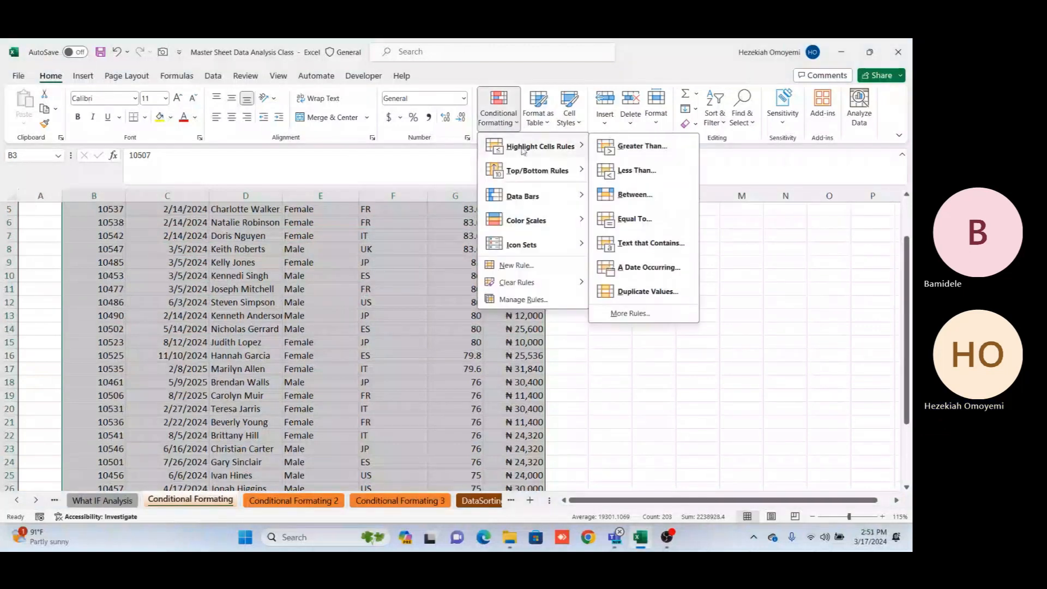
click(516, 265)
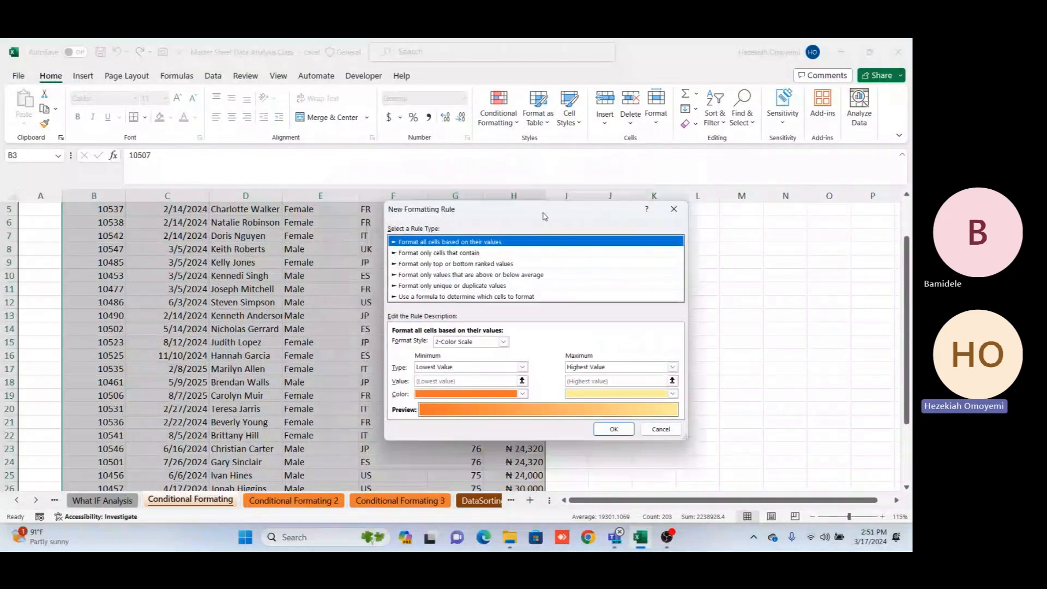
drag(544, 217, 411, 237)
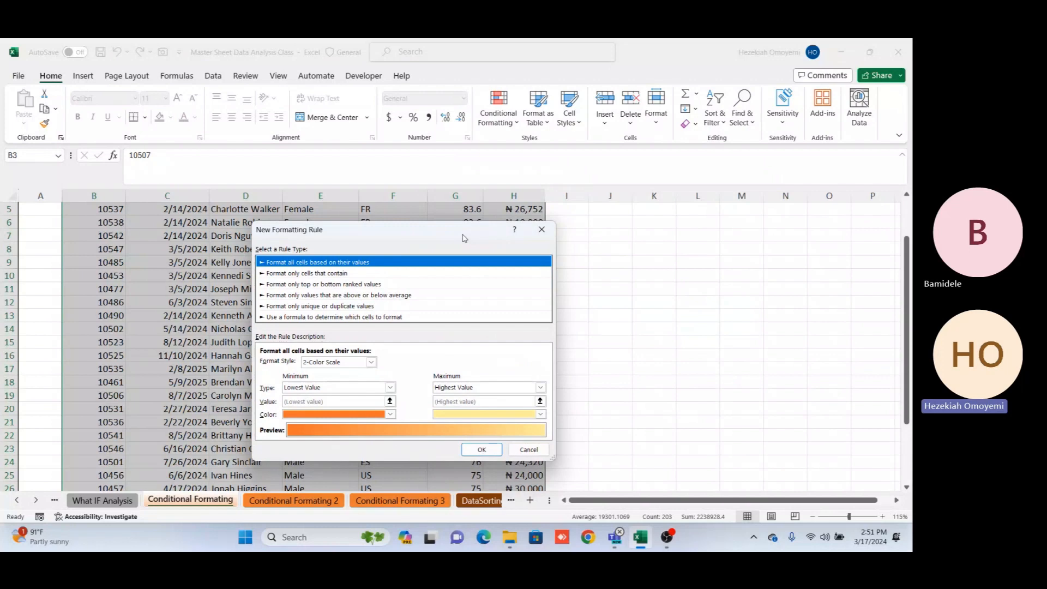
drag(464, 238, 492, 223)
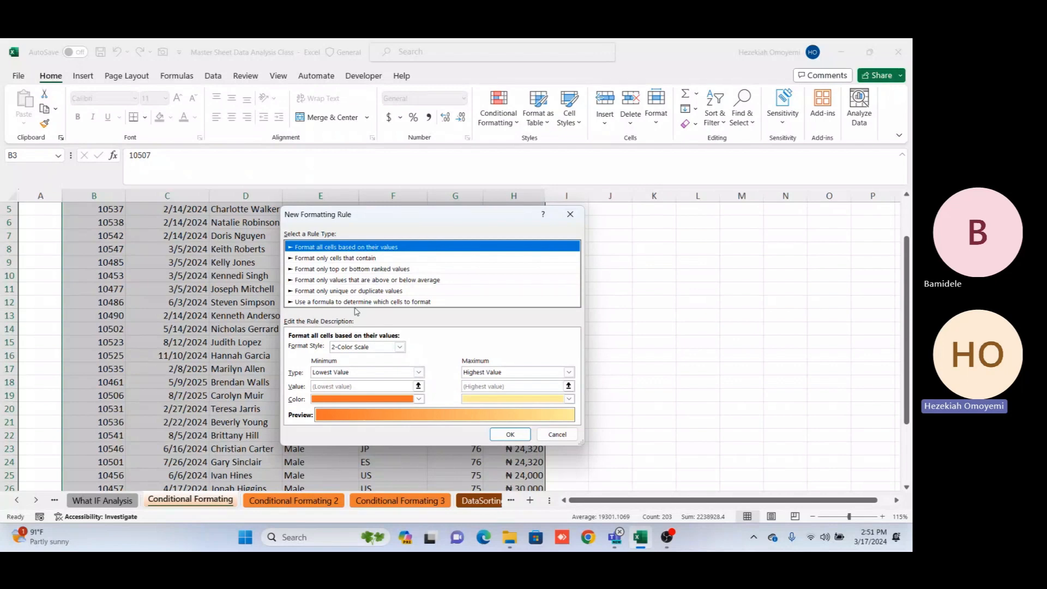
click(375, 303)
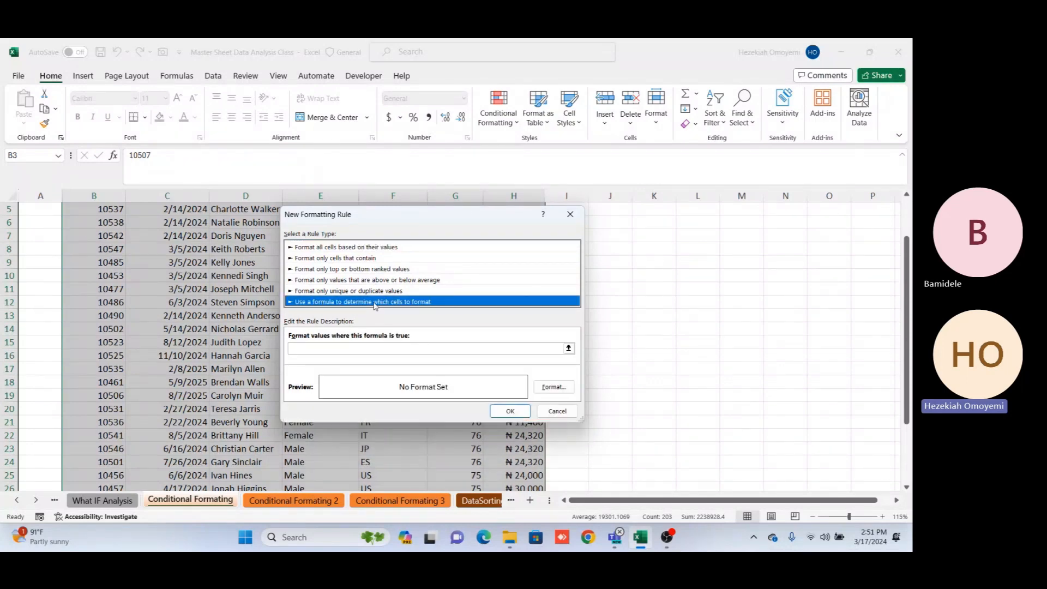
click(372, 347)
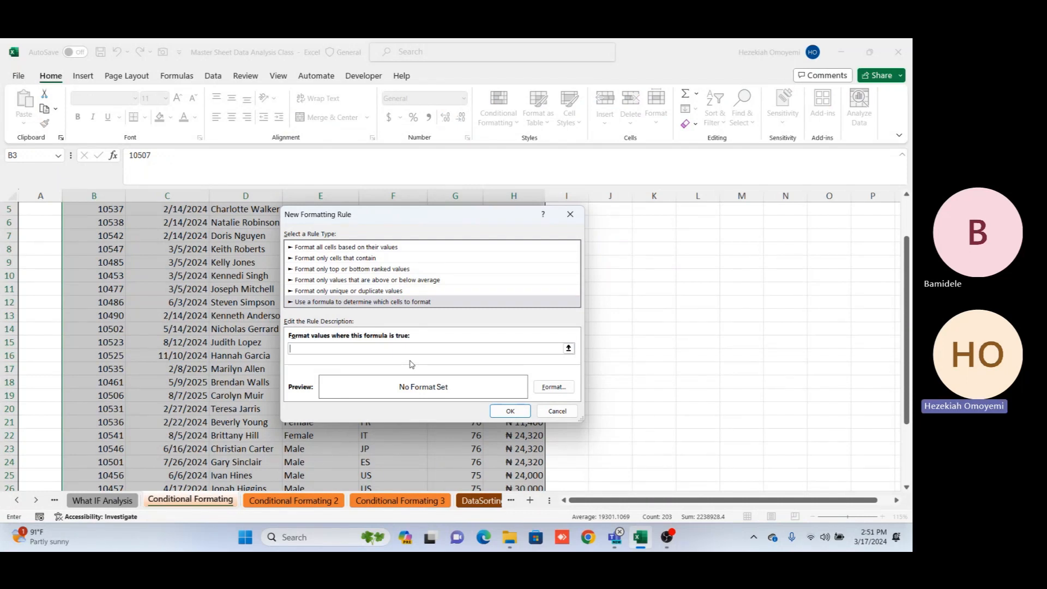
text(=)
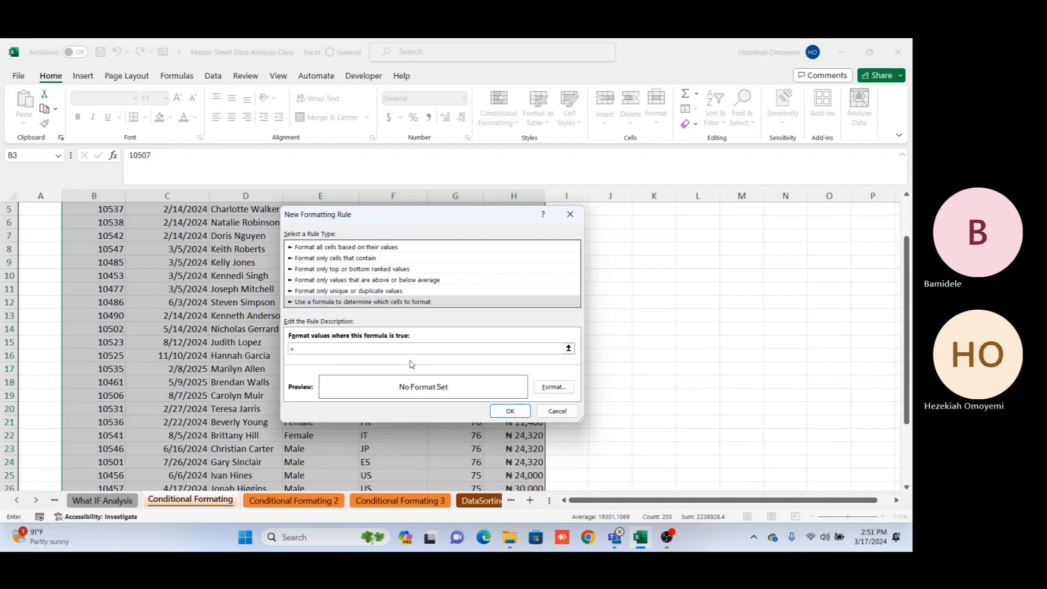
drag(419, 218, 463, 281)
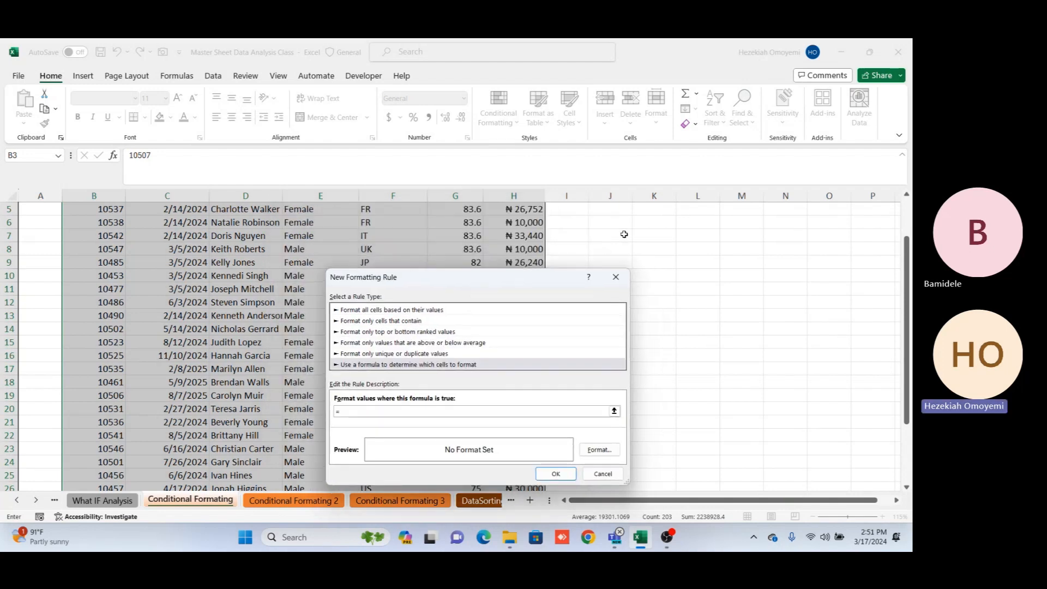
click(624, 234)
click(615, 278)
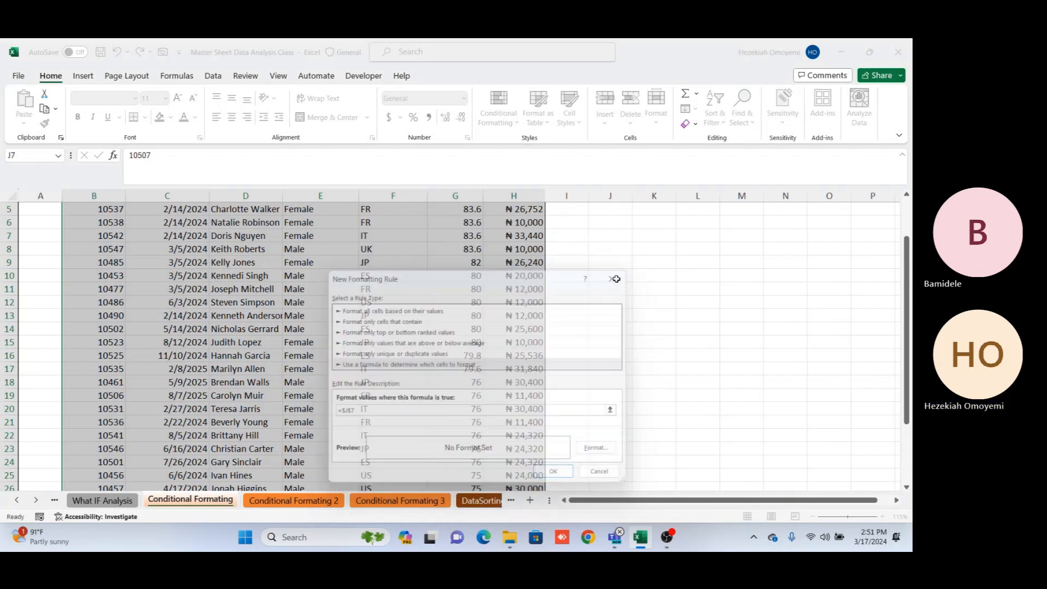
click(613, 272)
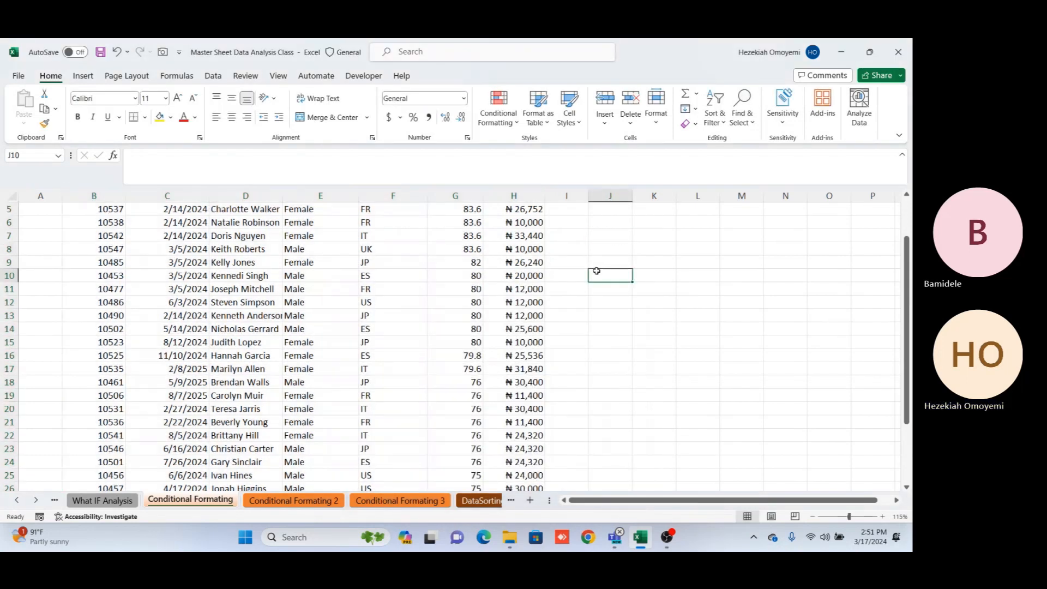
Start a new conditional formatting rule for cell H6 that uses a formula to determine which cells to format.
scroll(613, 272, up, 2)
click(517, 276)
click(498, 109)
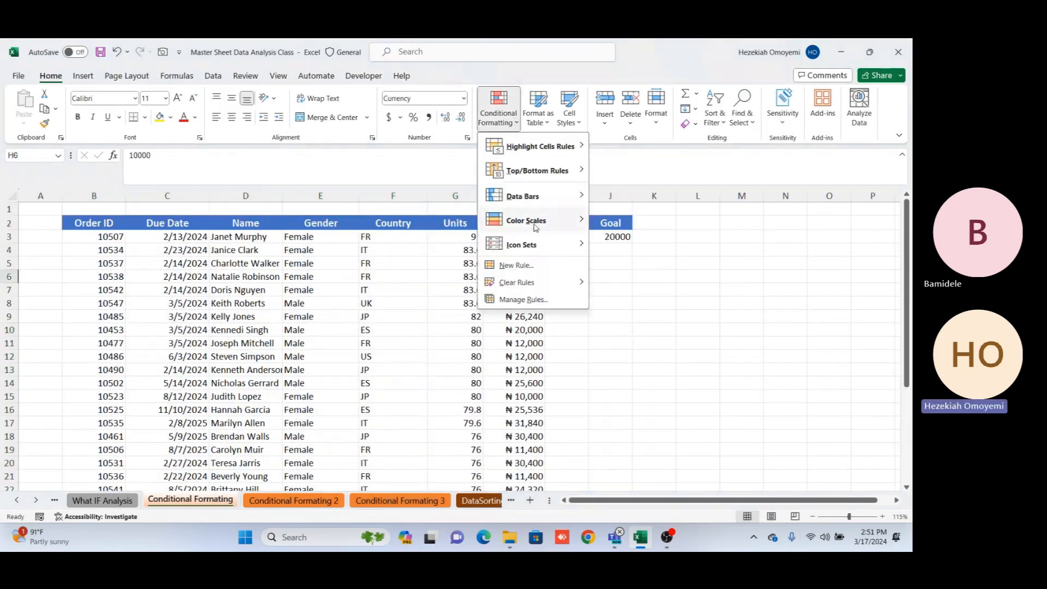
click(524, 266)
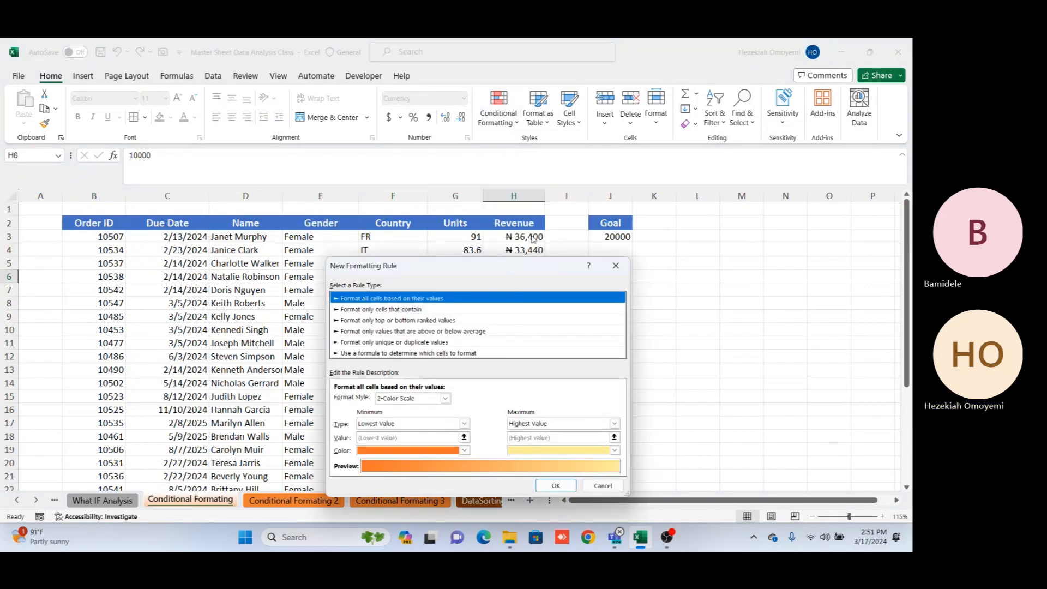
drag(510, 267, 547, 207)
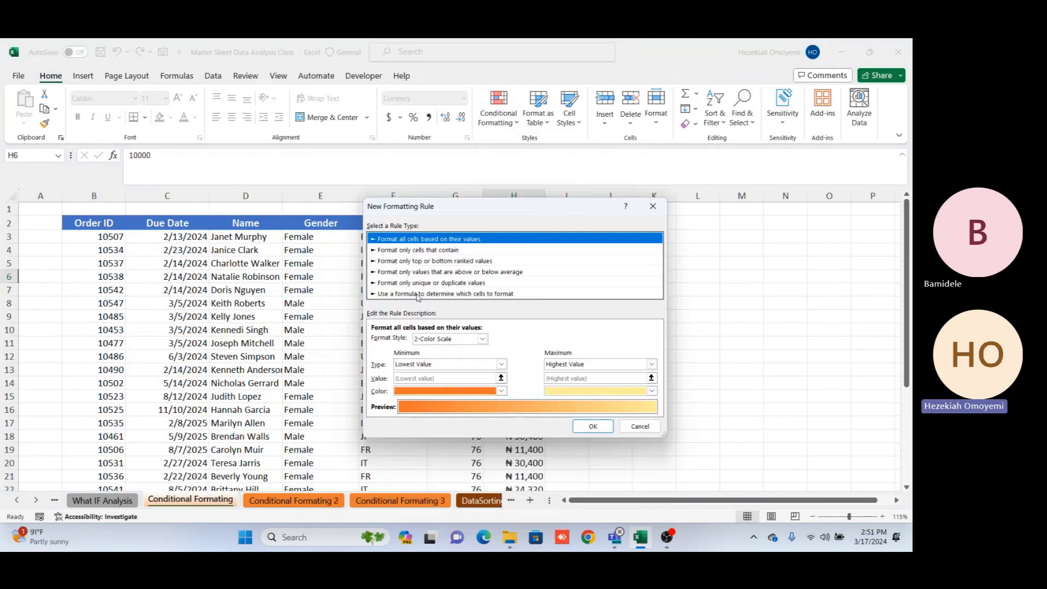
click(417, 294)
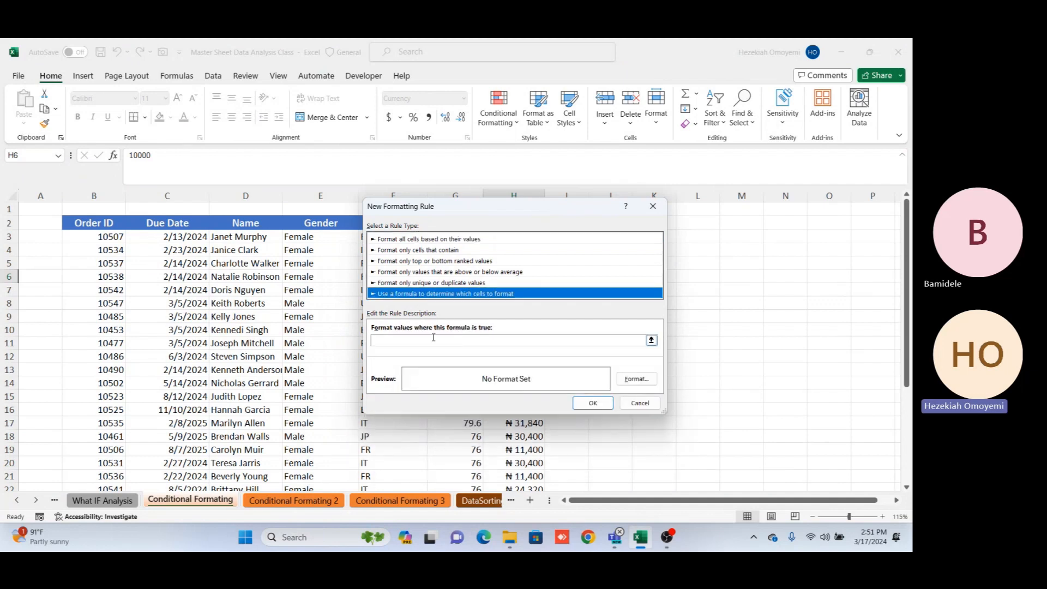
drag(482, 218, 219, 201)
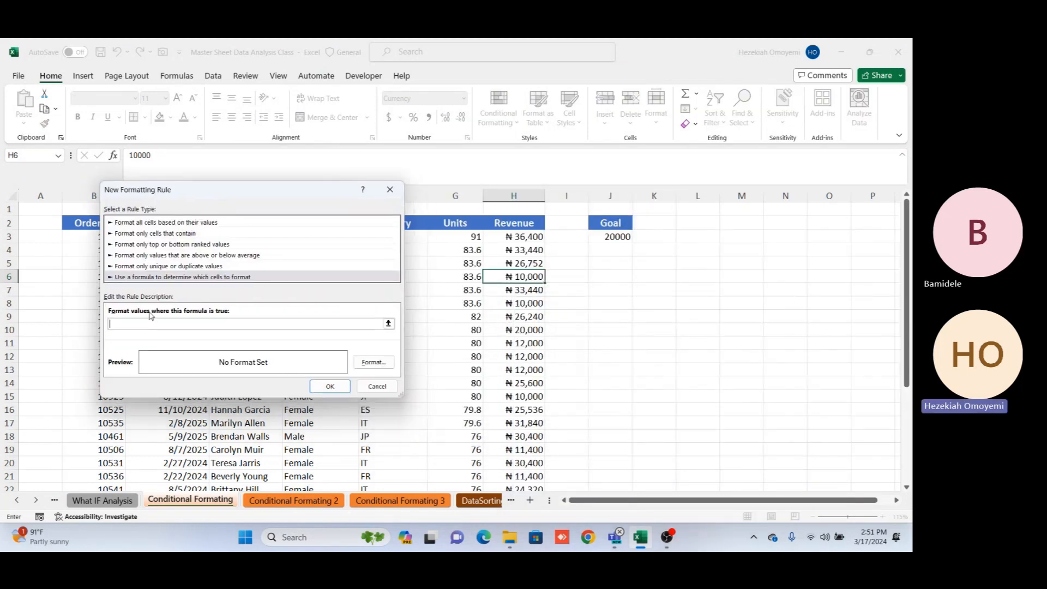
Enter the rule formula comparing the first Revenue cell with the Goal cell, unlocking the Revenue row so it reads =$H3>$J$3.
text(=)
click(505, 237)
text(>)
click(607, 235)
drag(301, 188, 302, 187)
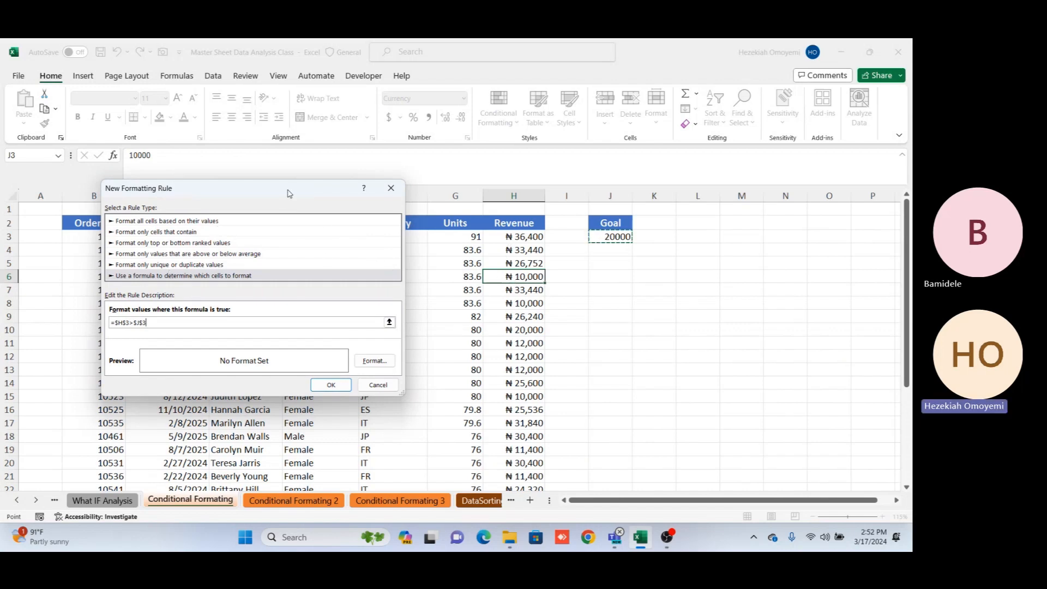
drag(287, 192, 379, 189)
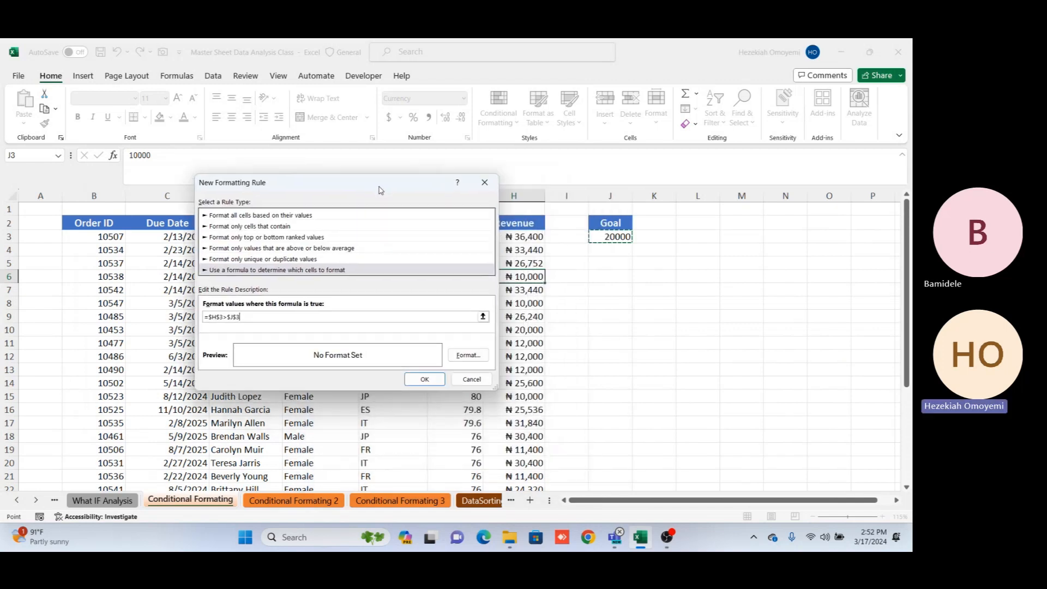
click(219, 317)
key(BackSpace)
drag(299, 185, 215, 170)
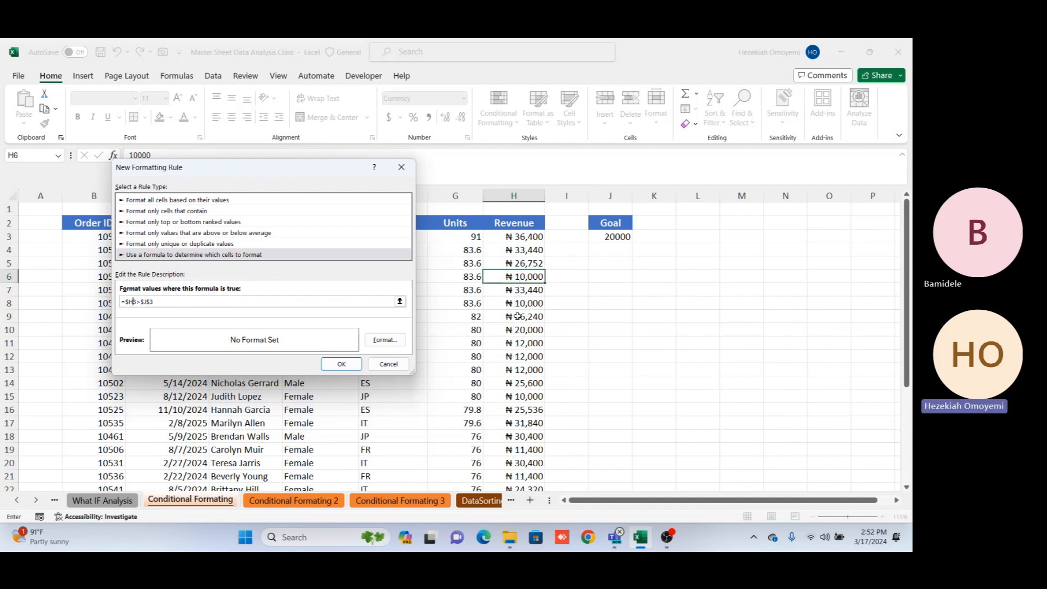
drag(288, 166, 334, 158)
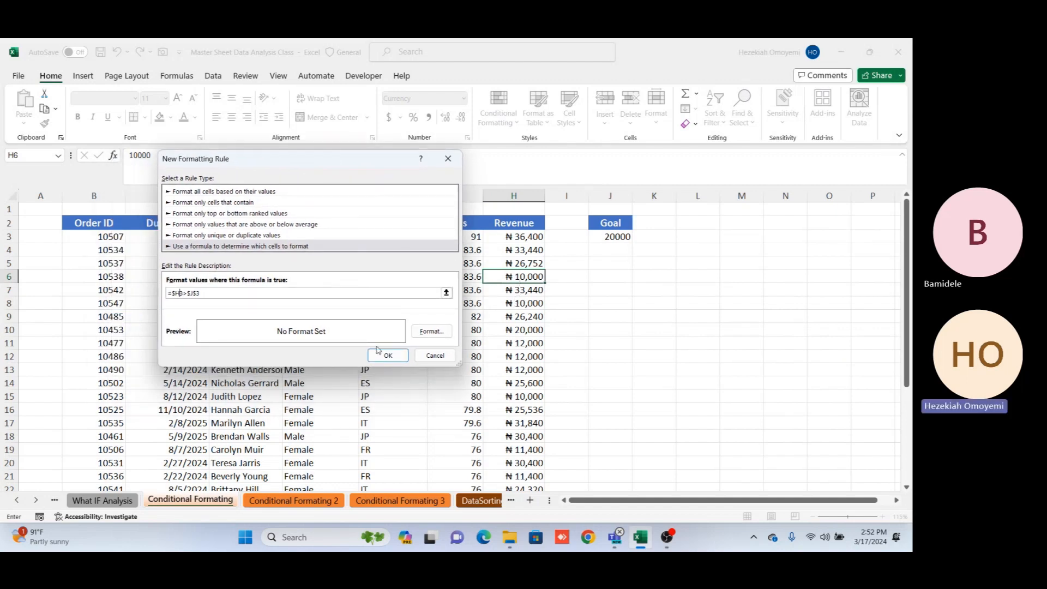
Give the H6 formula rule a medium blue fill and apply it.
click(428, 334)
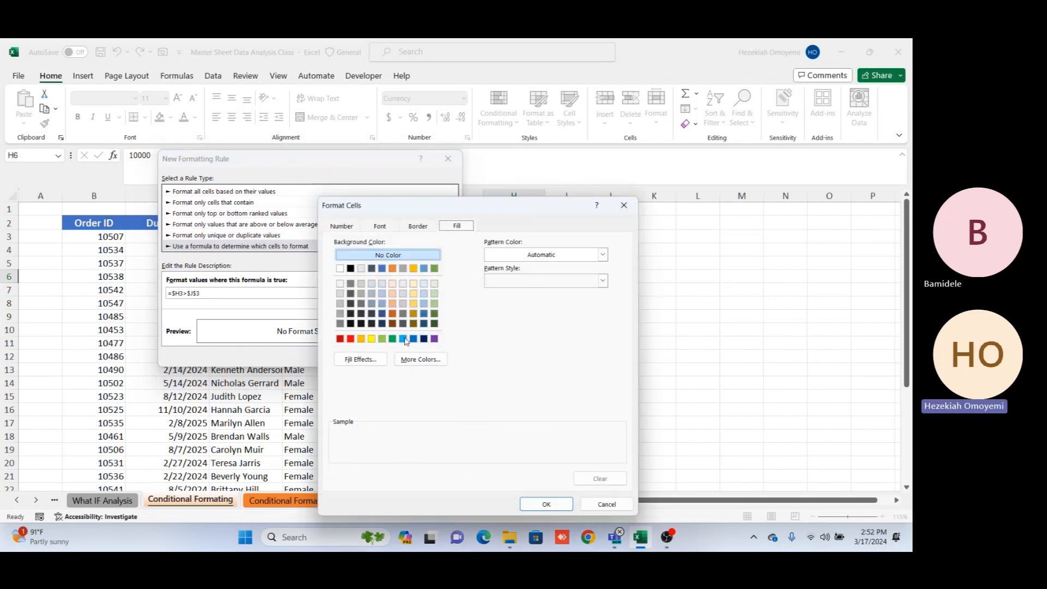
click(382, 303)
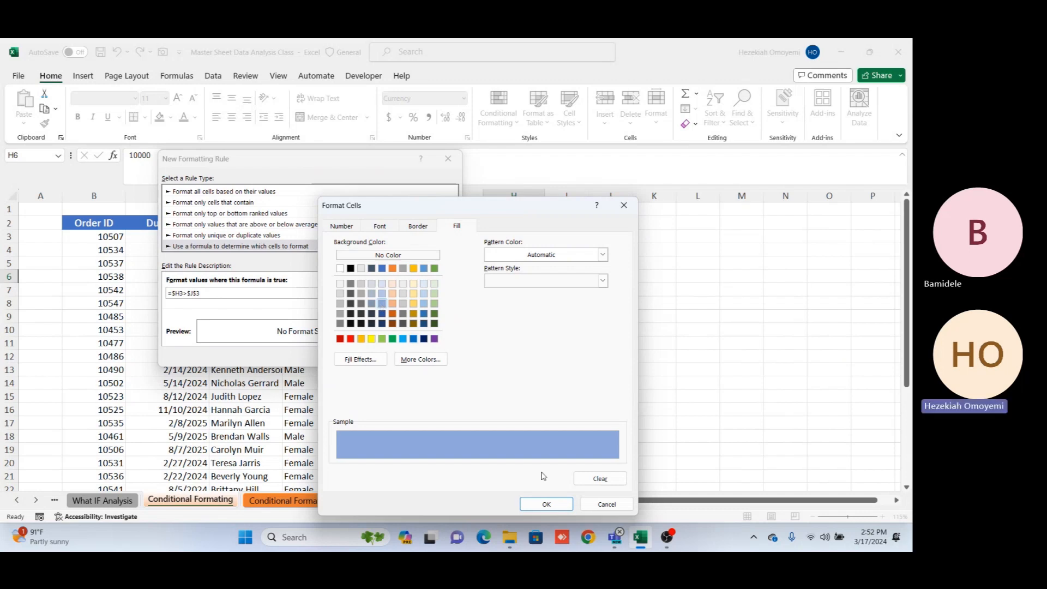
click(546, 503)
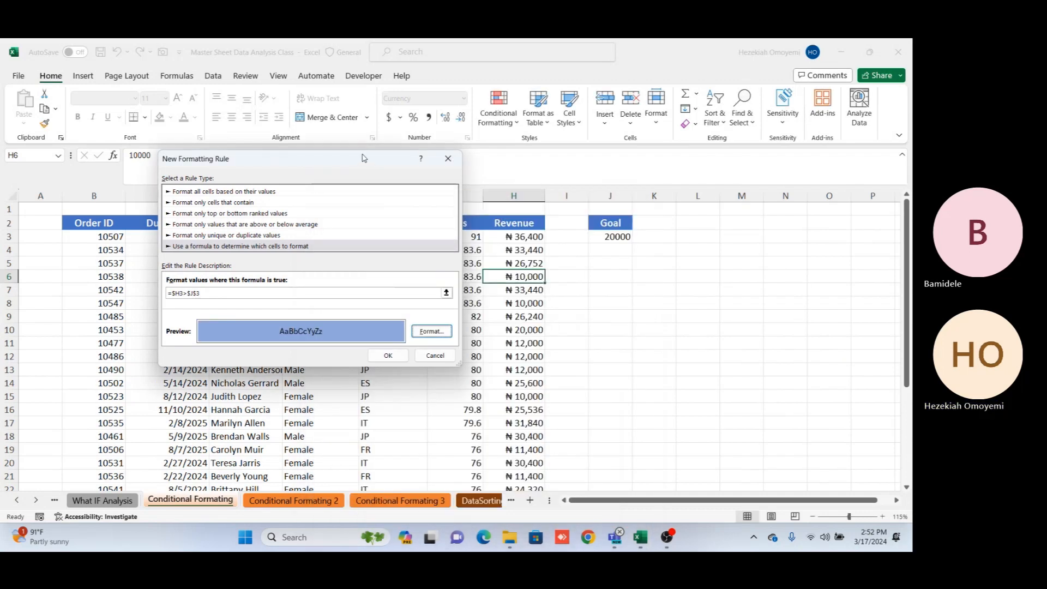
drag(364, 158, 388, 167)
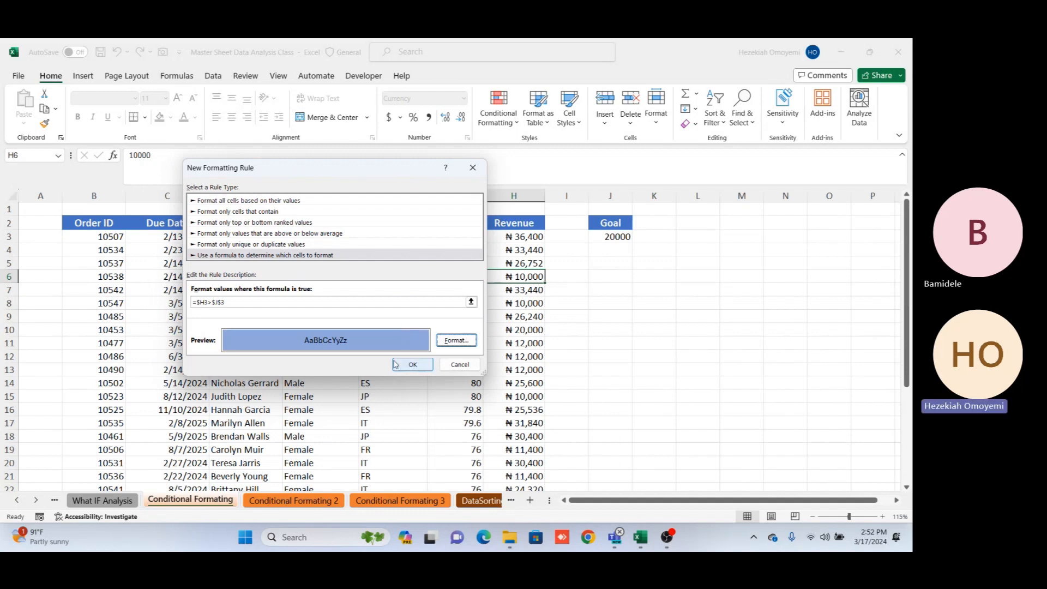
click(412, 364)
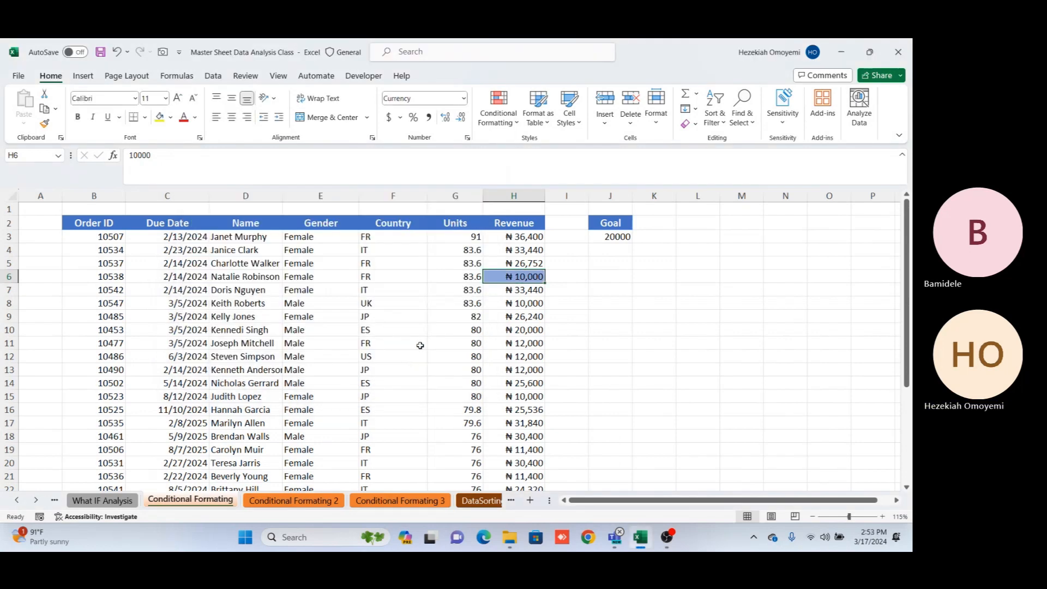
Check Revenue cells H3 and H6, and undo the formula rule applied to H6.
click(524, 238)
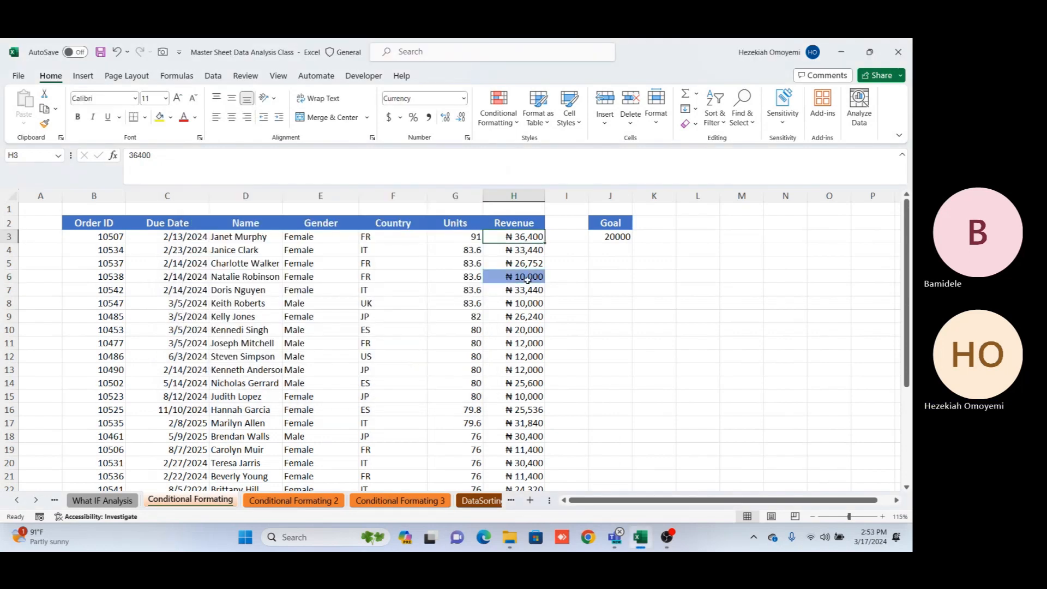
click(526, 279)
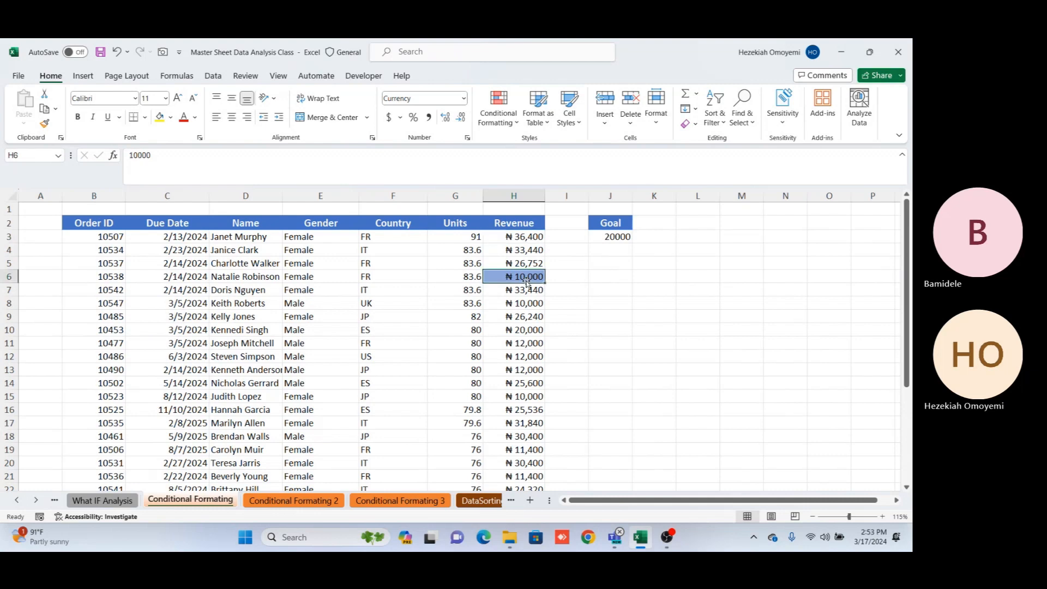
key(ctrl+z)
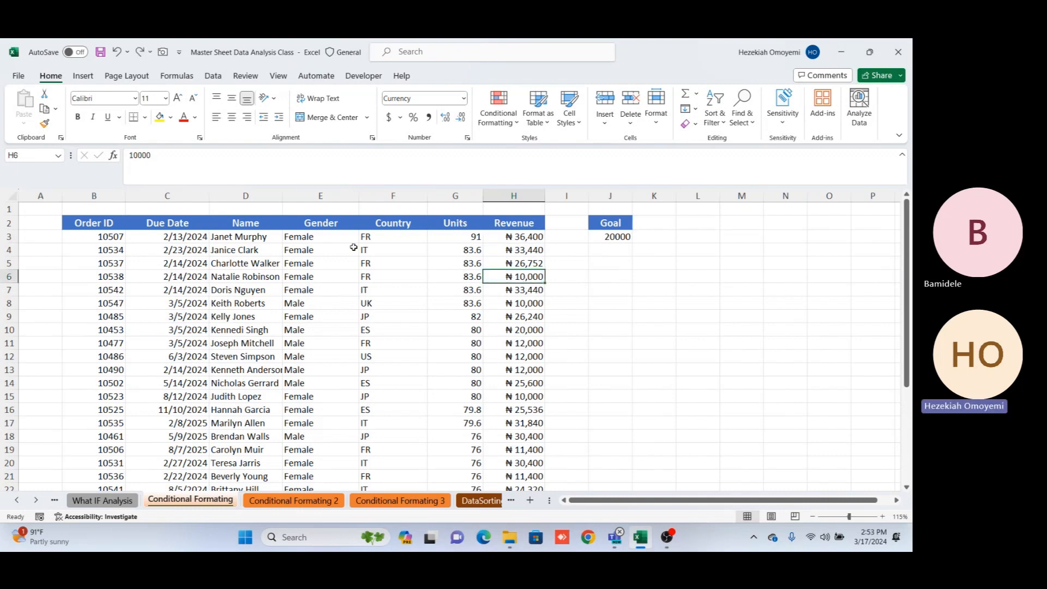
Select the order data from B3 to H31 and start a new conditional formatting rule based on a formula.
click(104, 238)
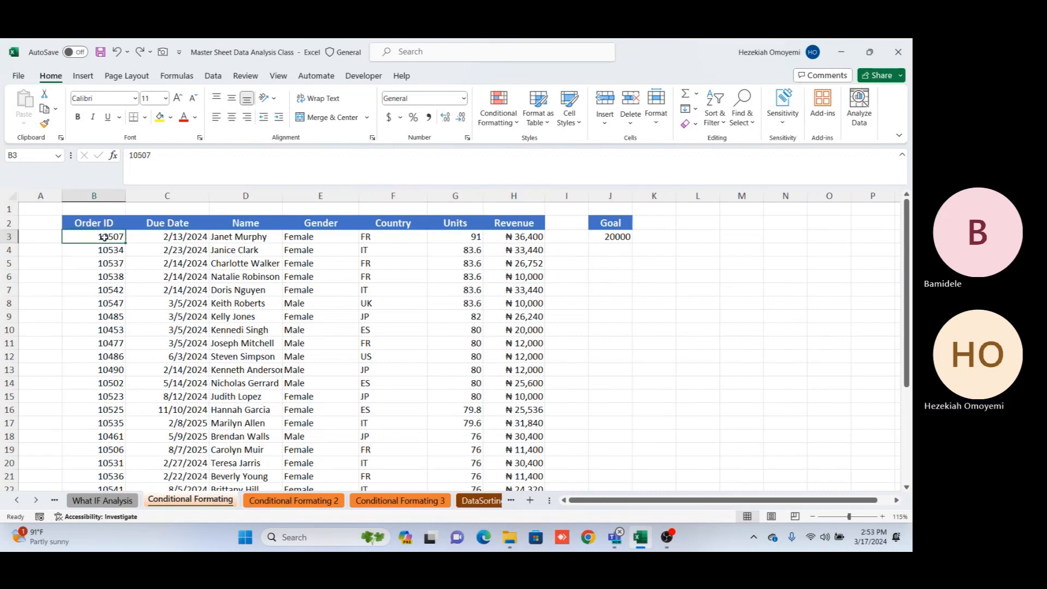
key(ctrl+shift+Right)
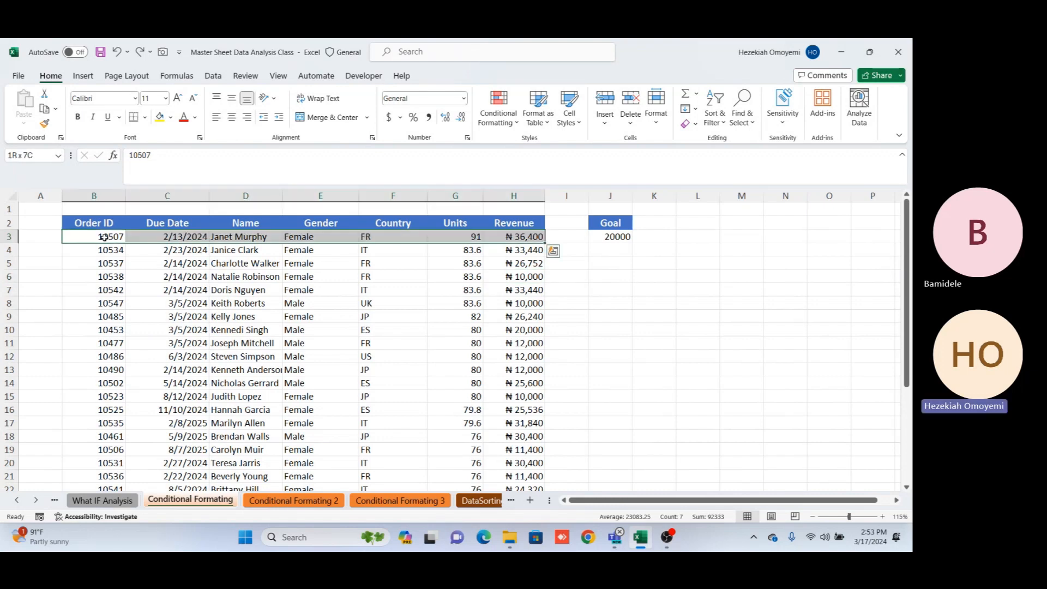
key(ctrl+shift+Down)
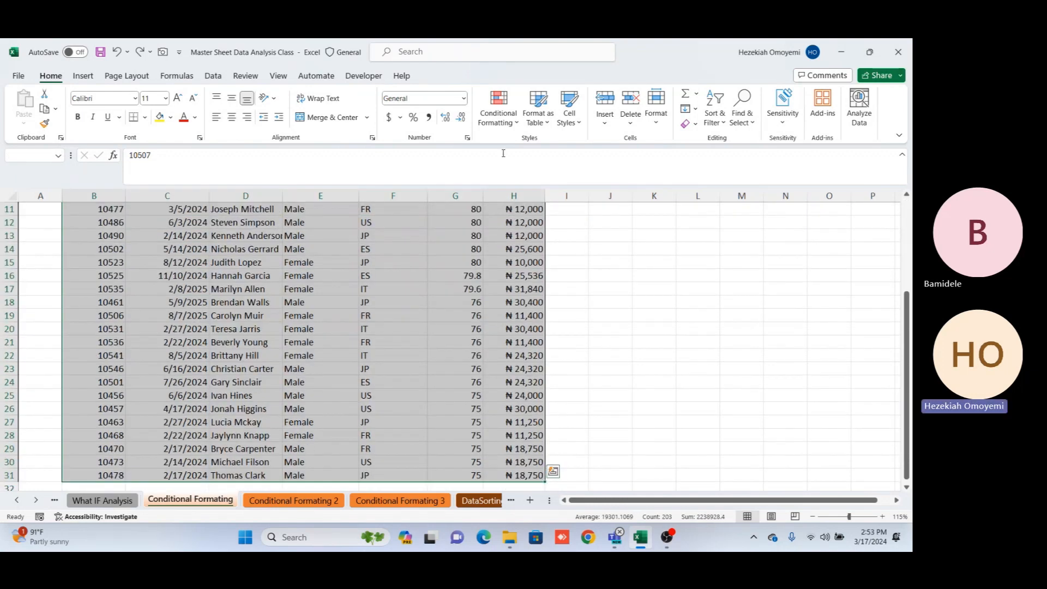
click(516, 124)
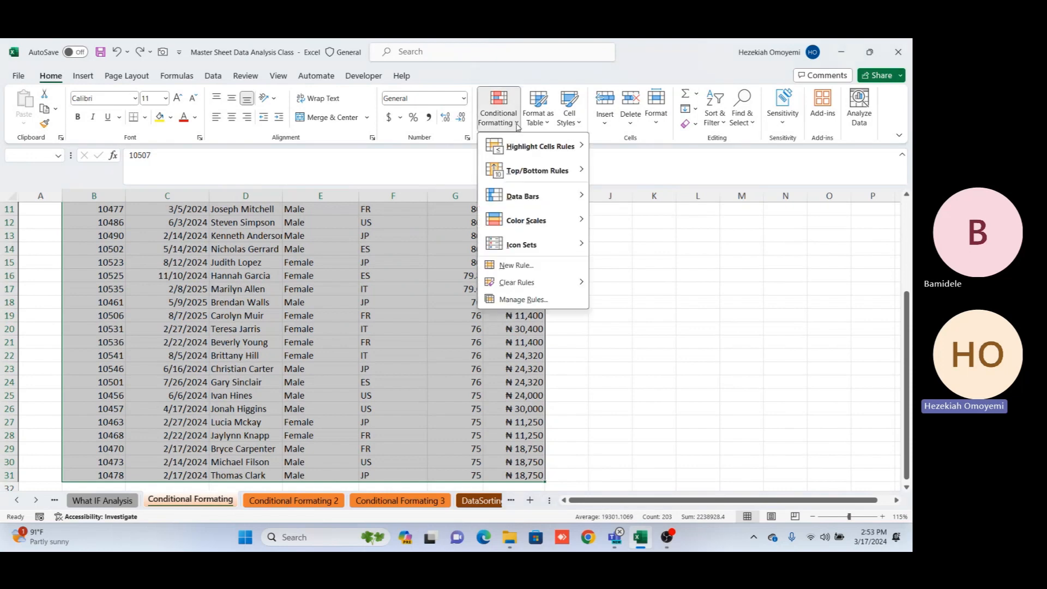
click(524, 267)
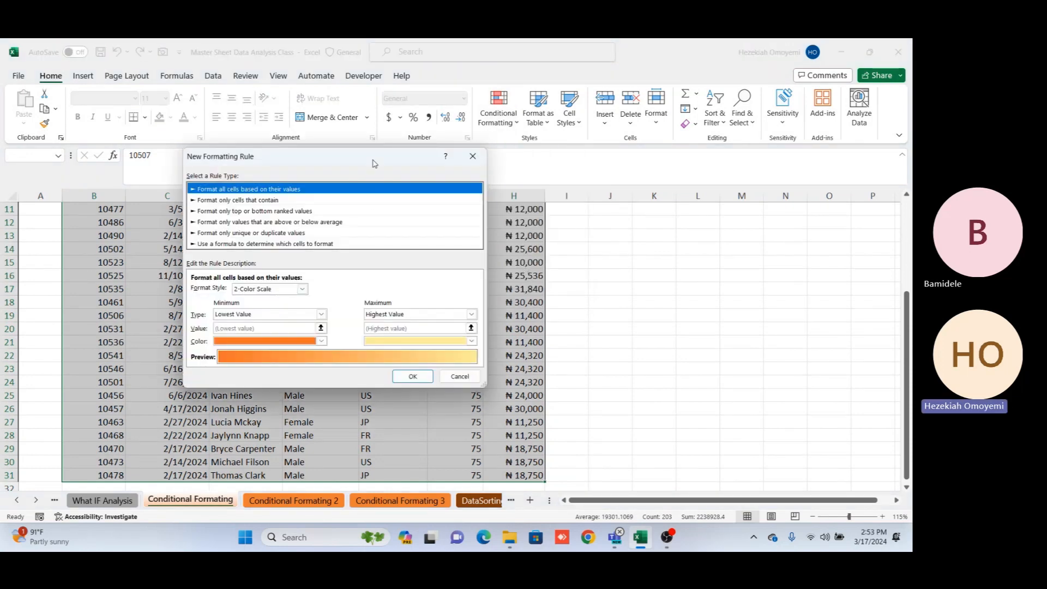
drag(373, 162, 441, 170)
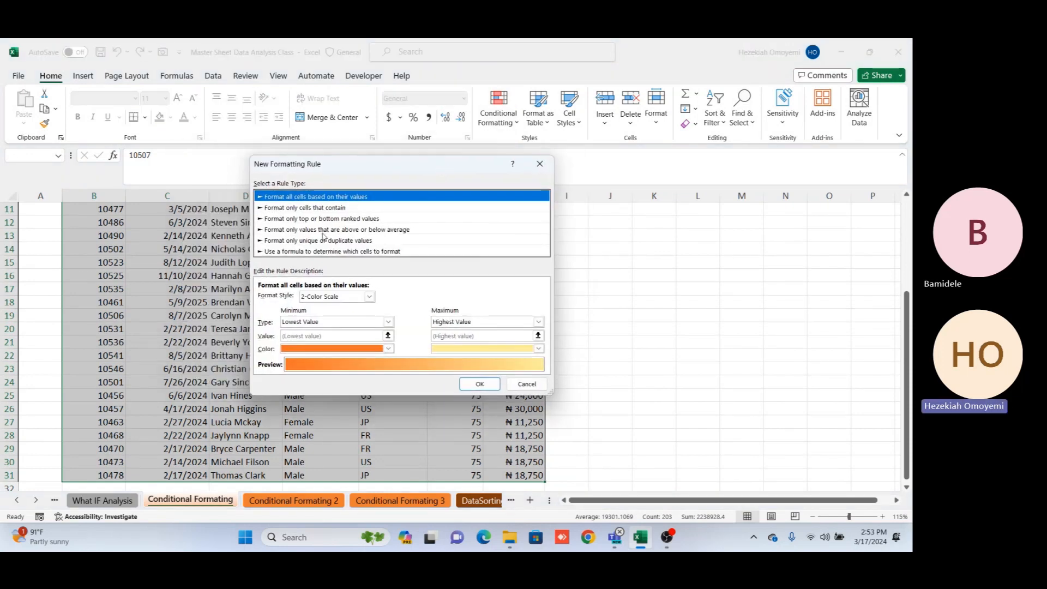
click(315, 253)
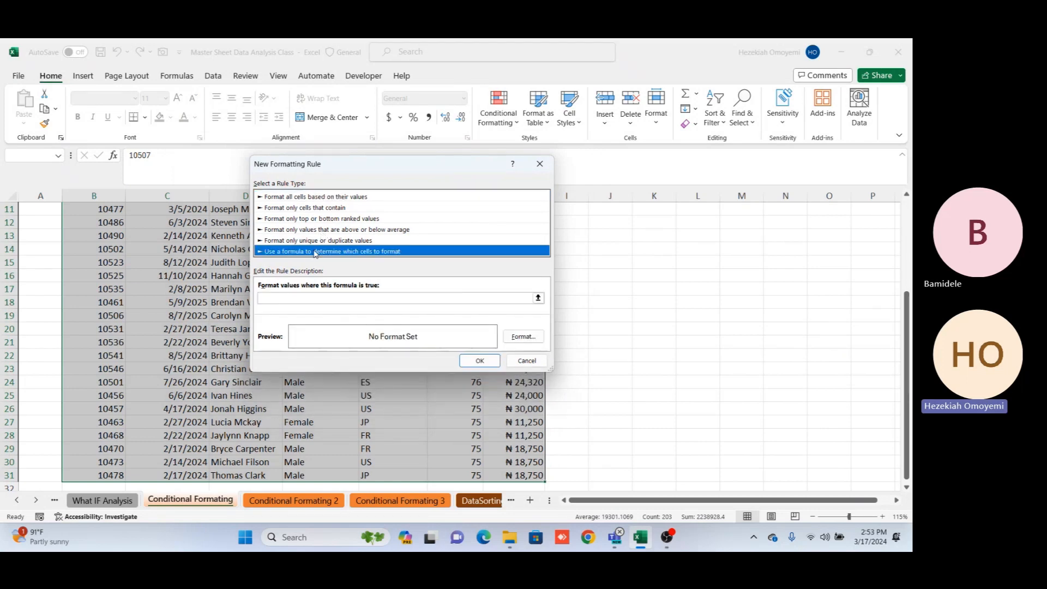
Enter the formula =$H3 > $J$3 for the rule, locking only the Revenue column and fully locking the Goal cell.
click(309, 298)
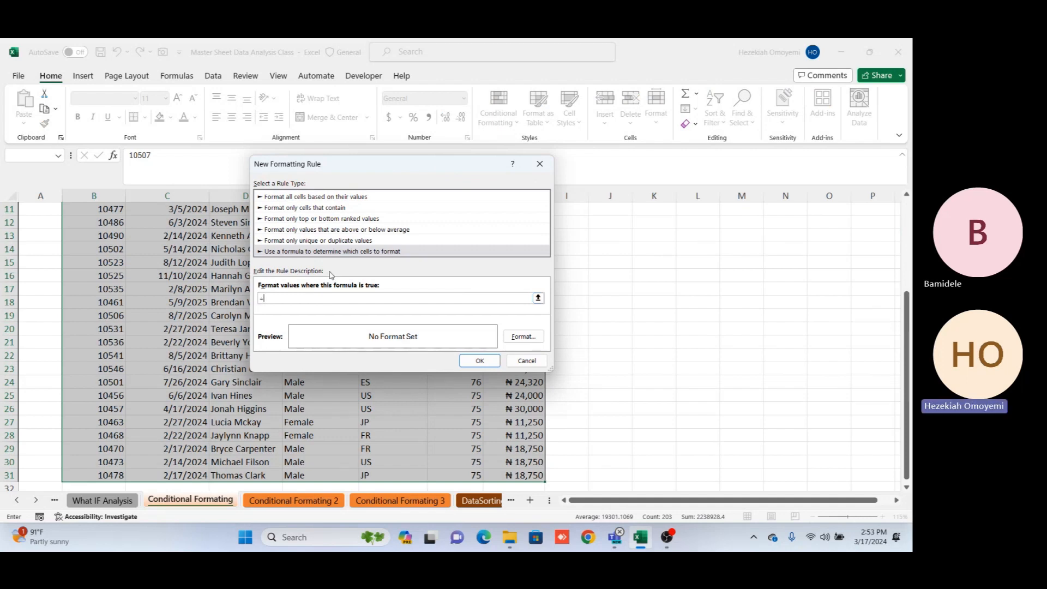
drag(390, 167, 304, 176)
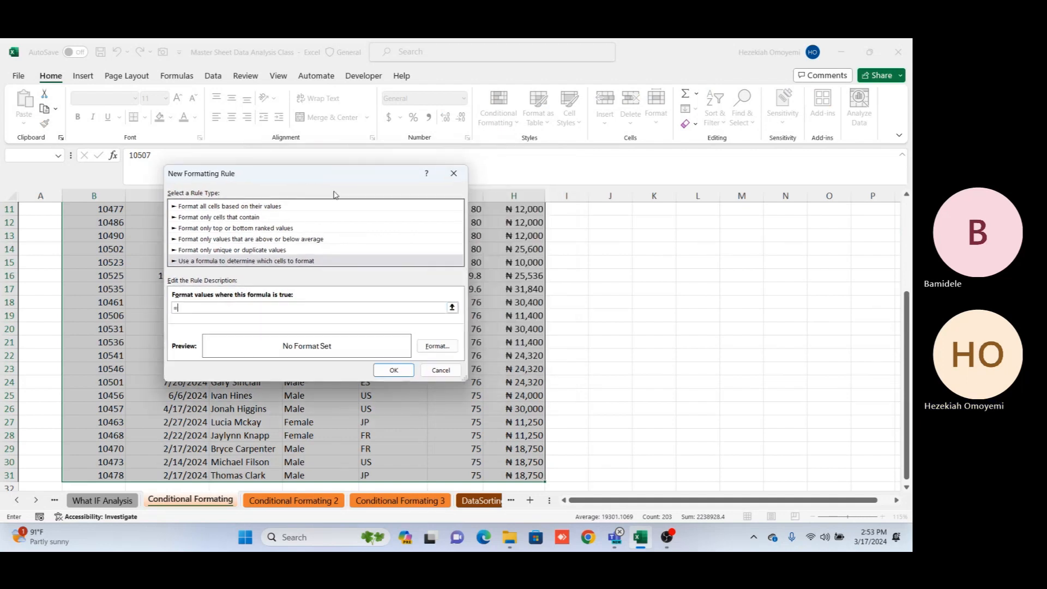
scroll(525, 239, up, 4)
click(525, 238)
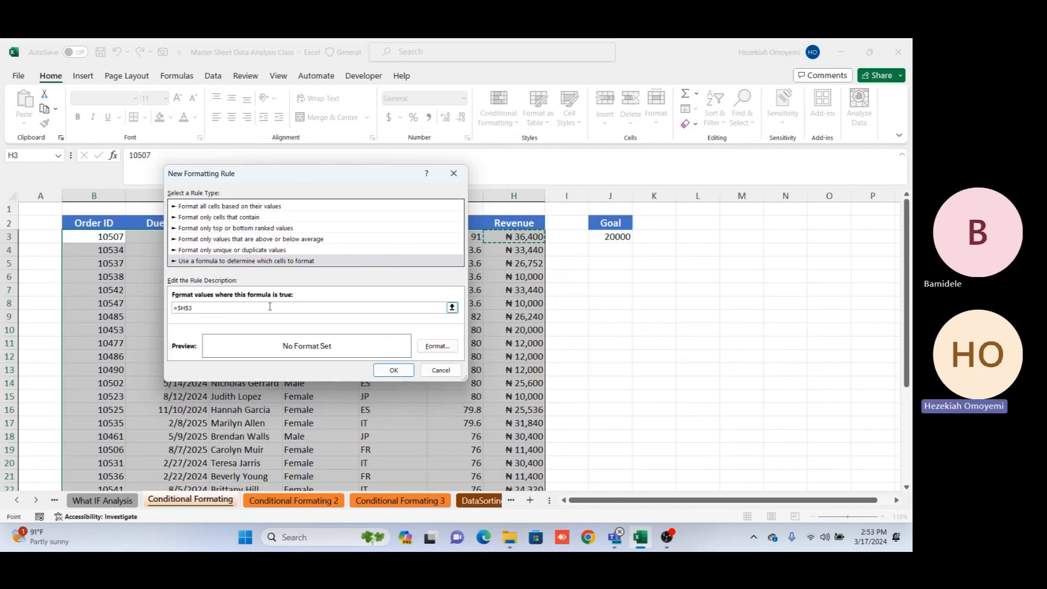
key(BackSpace)
text(>)
click(597, 237)
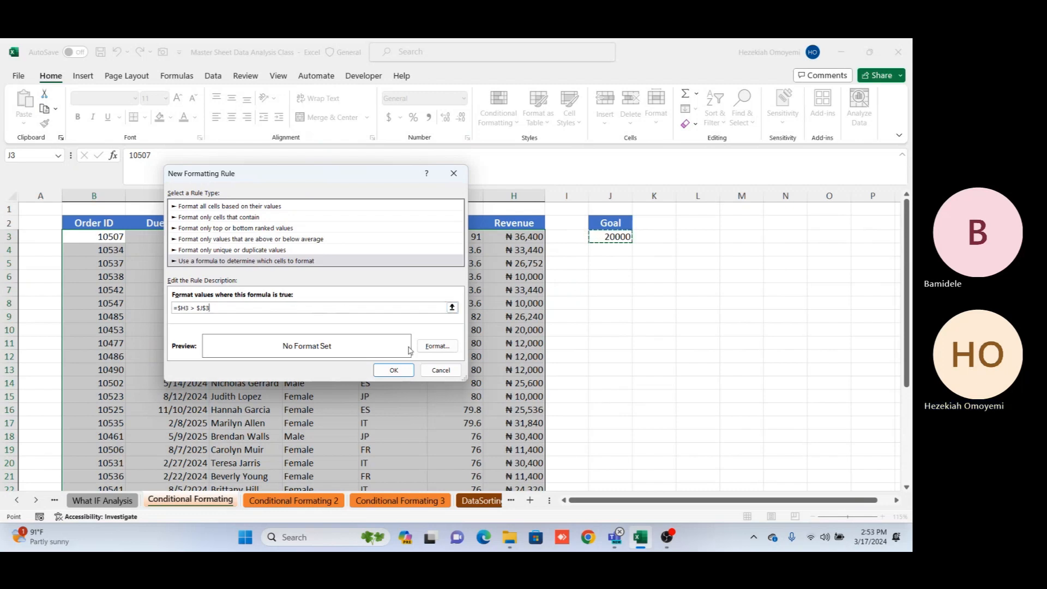
Set the formula rule's format to a medium blue fill and apply it to the order rows.
click(435, 347)
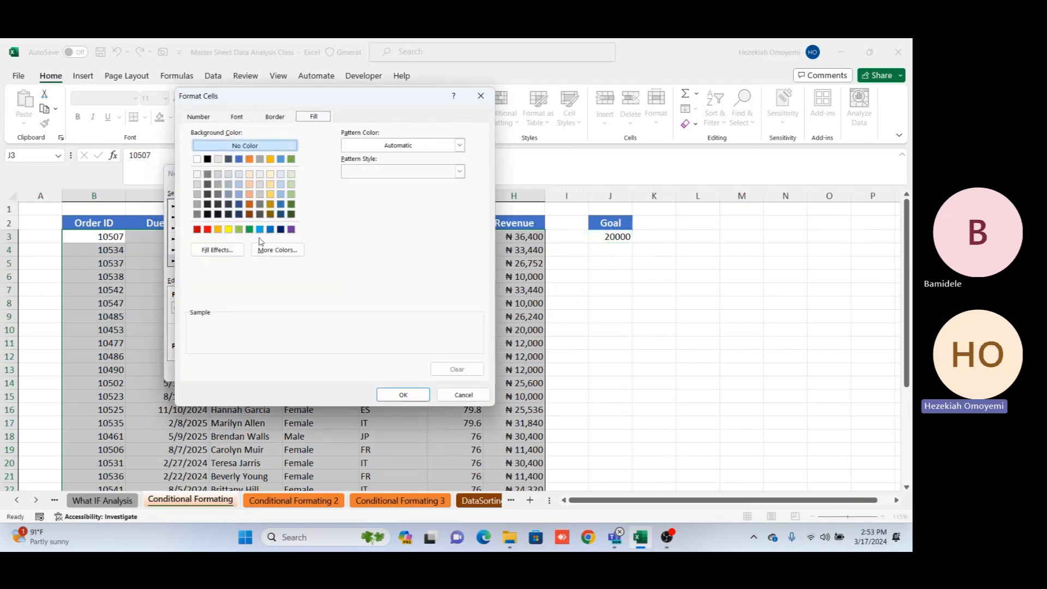
click(239, 195)
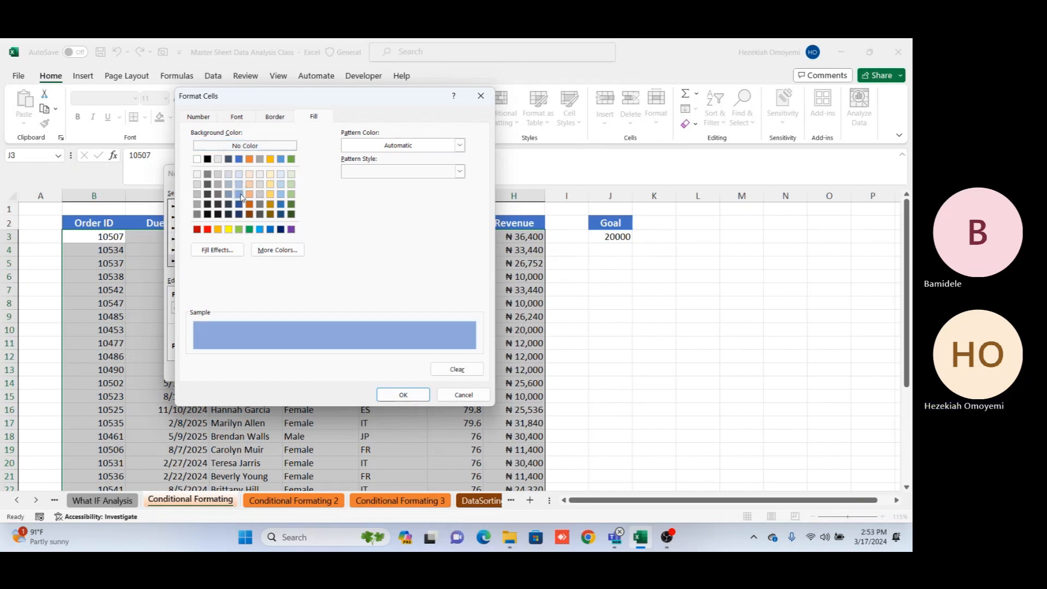
click(402, 393)
click(399, 370)
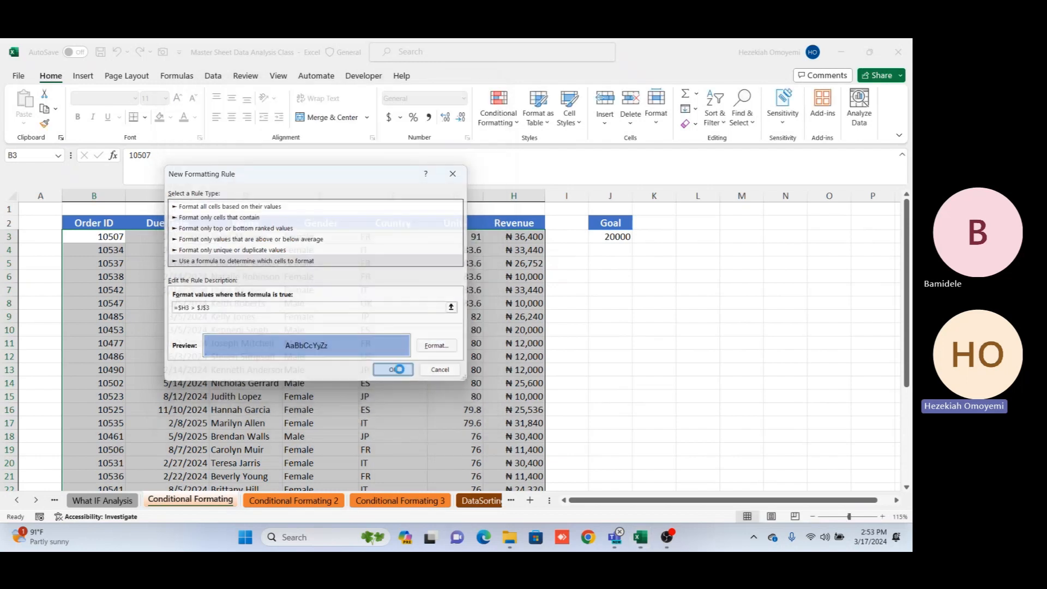
click(578, 288)
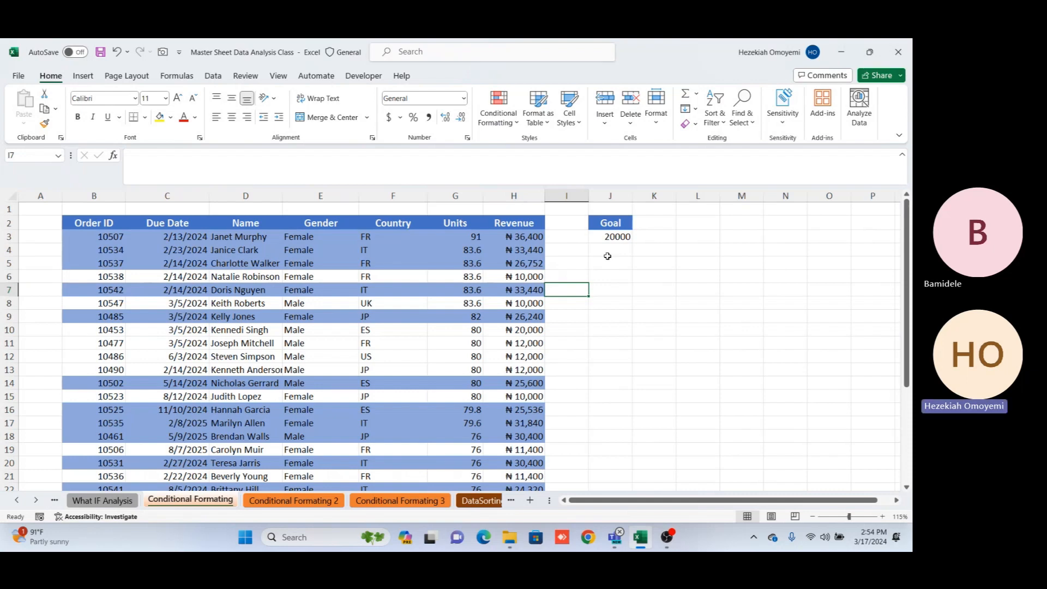
Change the Revenue in H4 to 5000 to test the row highlighting rule against the Goal value.
click(529, 249)
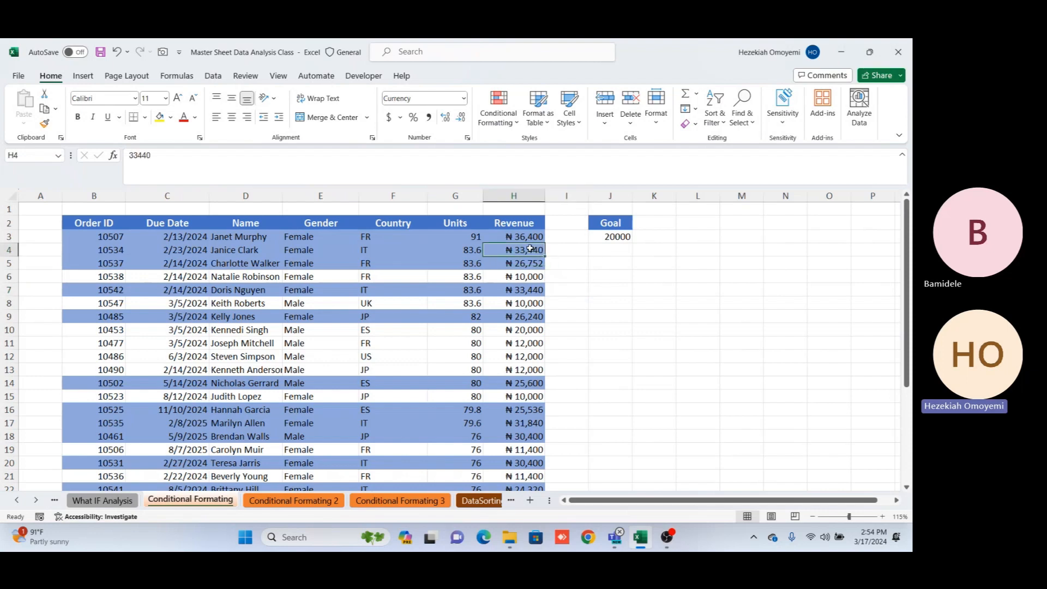
text(50000)
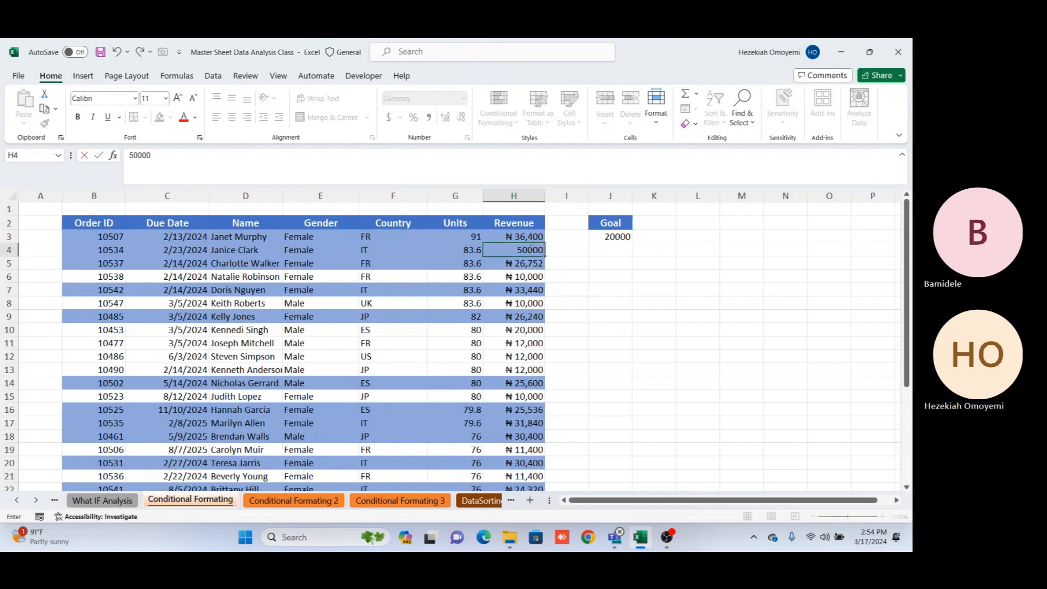
key(BackSpace)
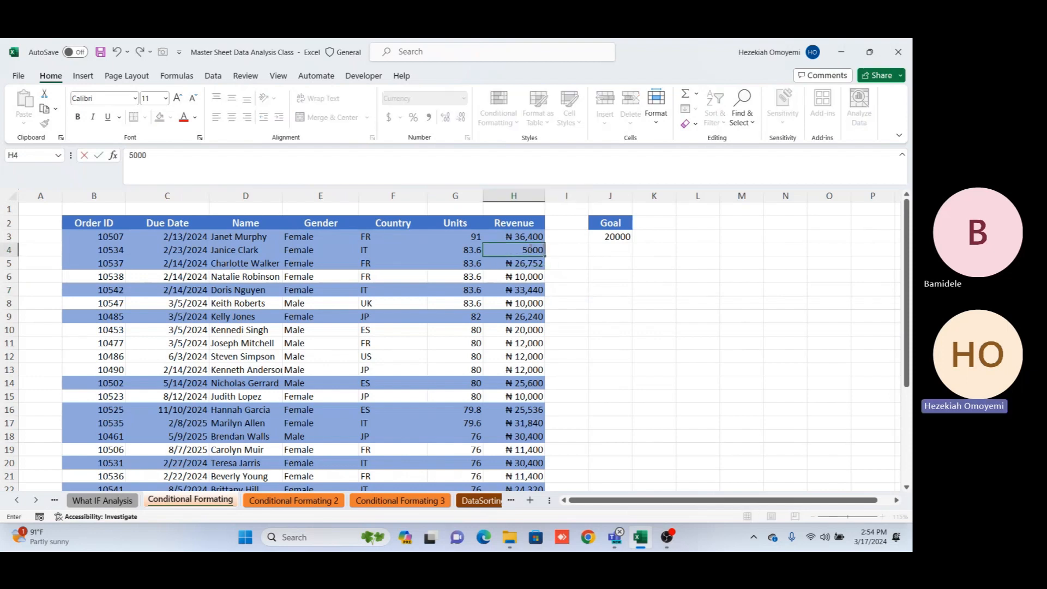
key(Return)
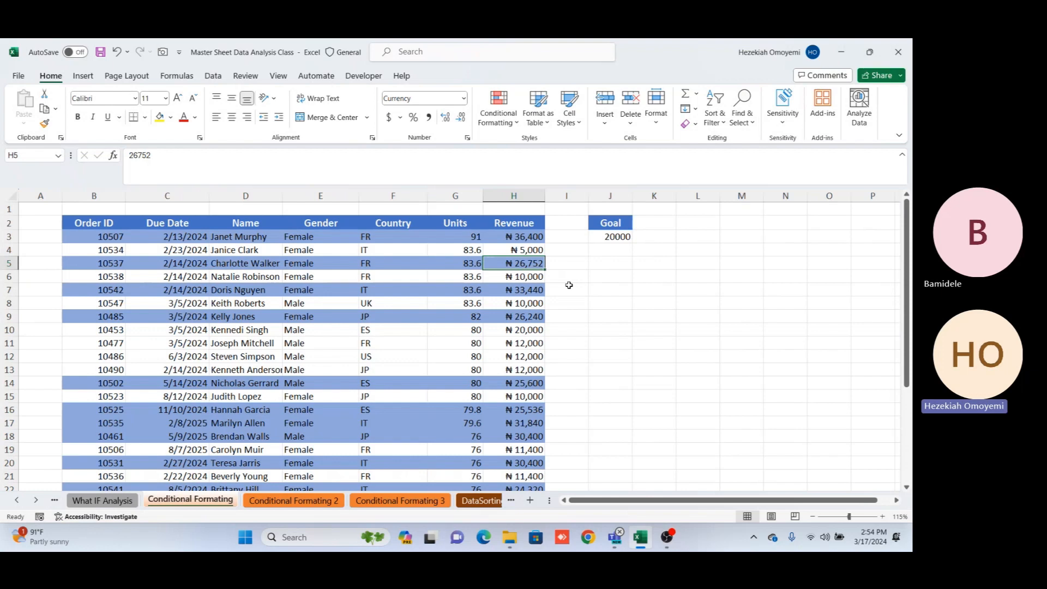
Switch to the Teams meeting window to check it and return to the Excel workbook.
click(615, 537)
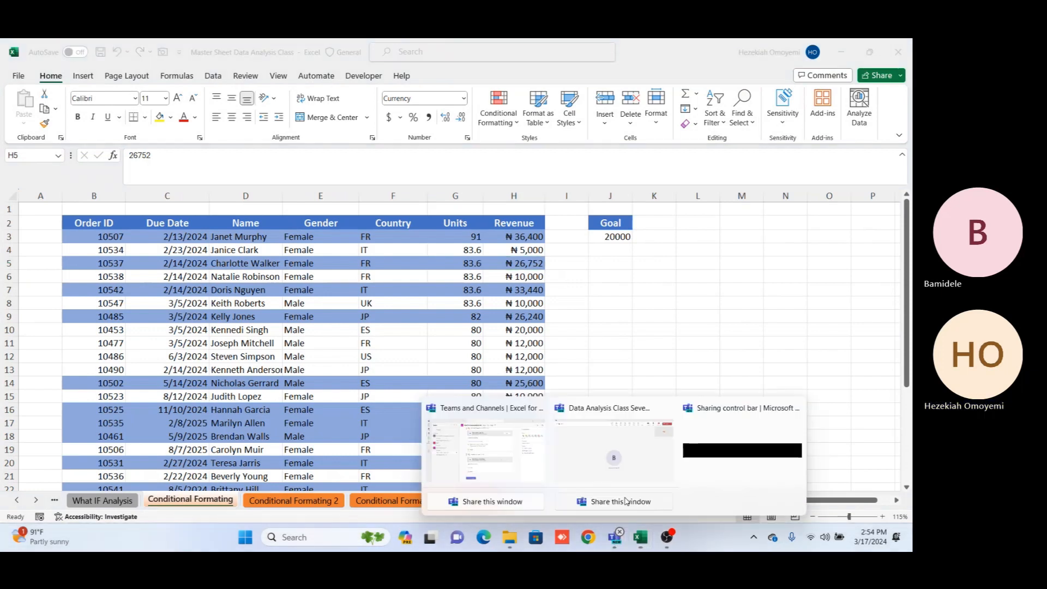
click(621, 477)
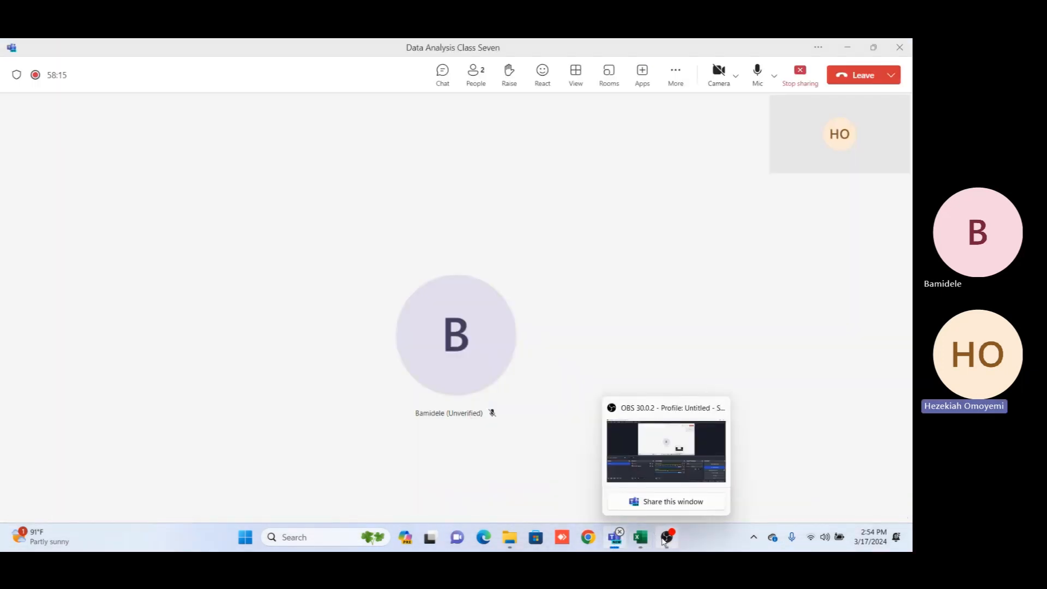
click(640, 537)
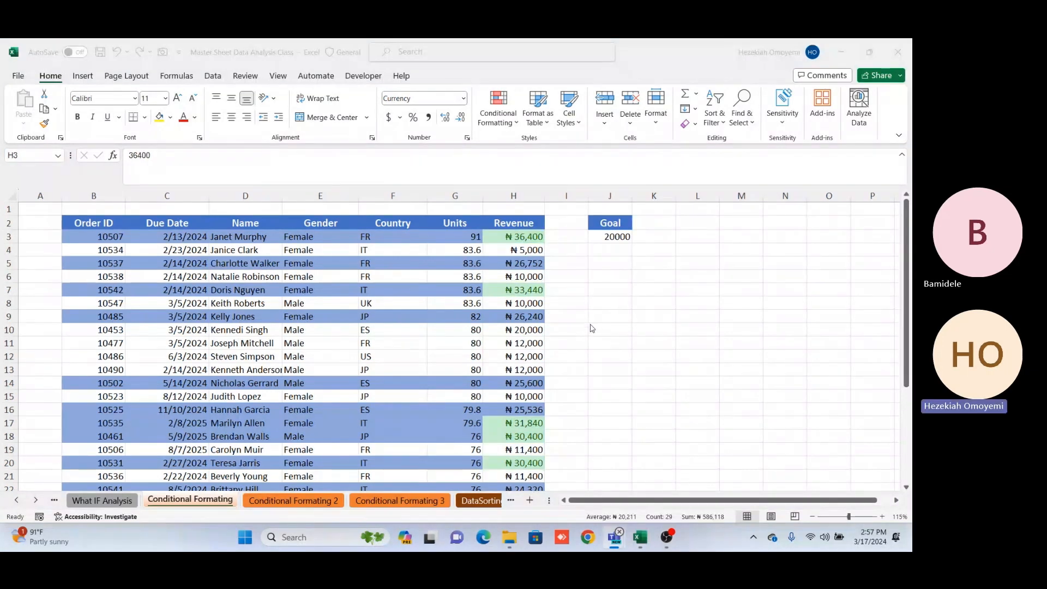
Select the whole order table and clear all conditional formatting rules from the selected cells.
scroll(596, 334, down, 2)
scroll(597, 339, up, 2)
click(323, 317)
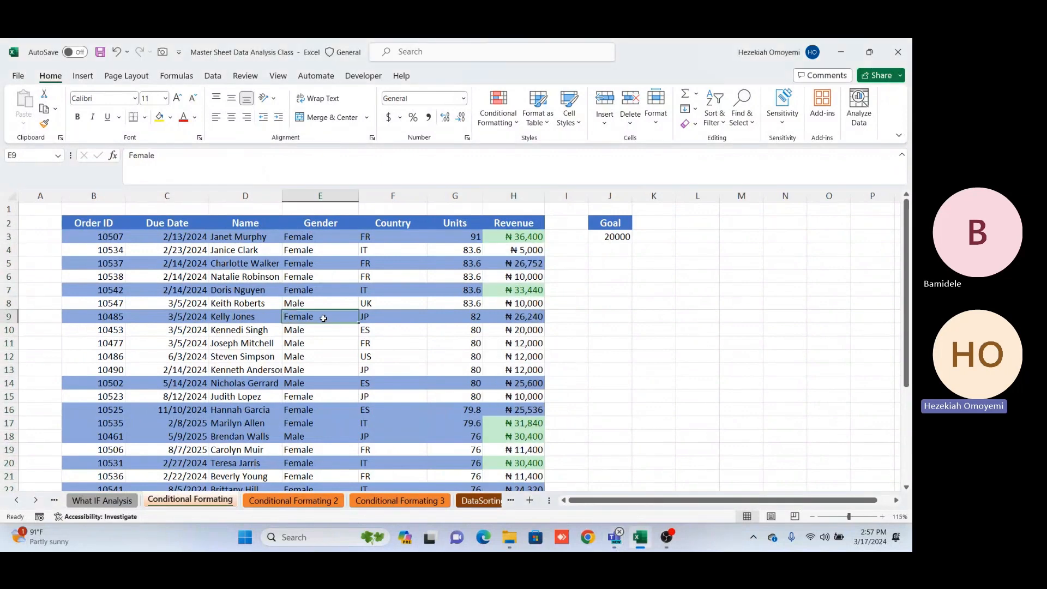
key(ctrl+a)
click(498, 109)
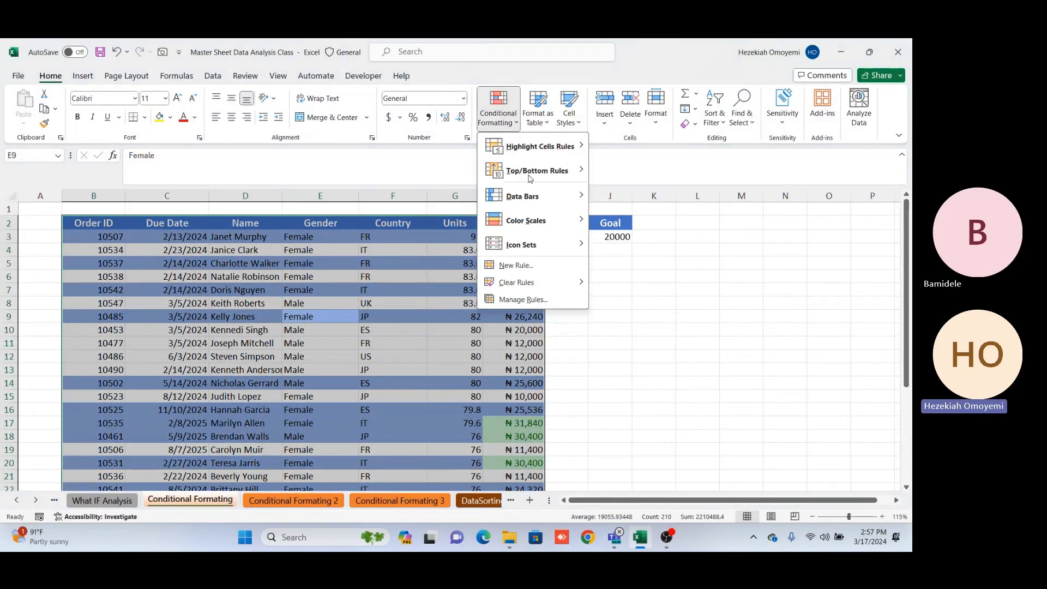
mouse_move(557, 280)
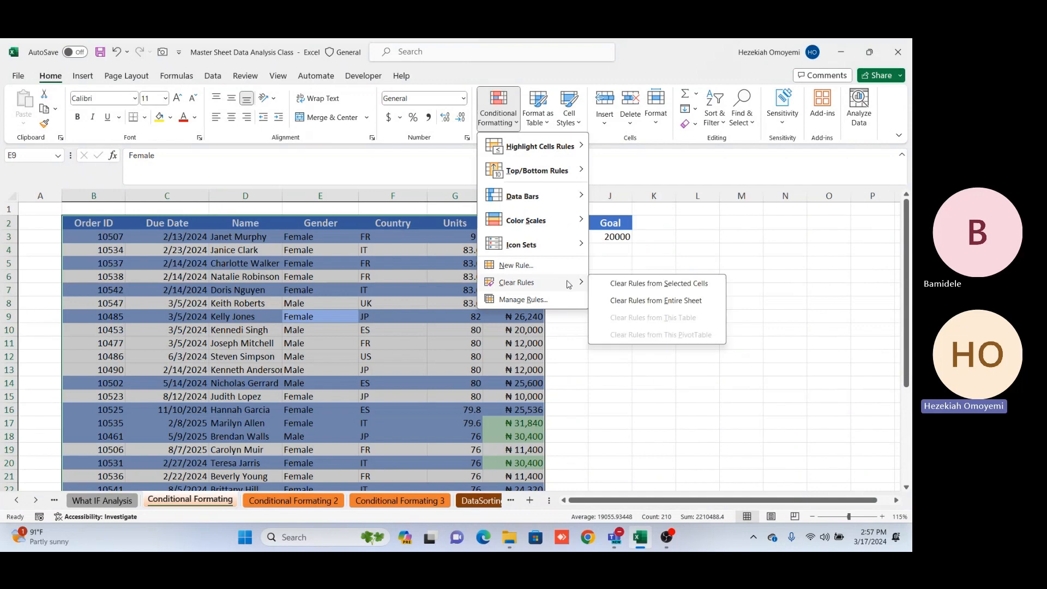
click(631, 284)
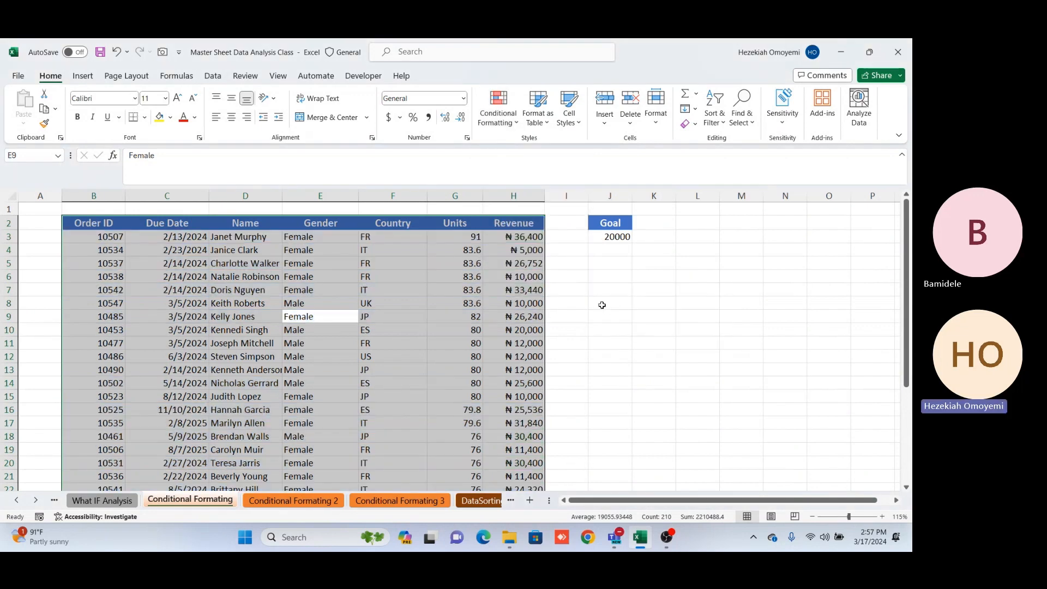
click(602, 304)
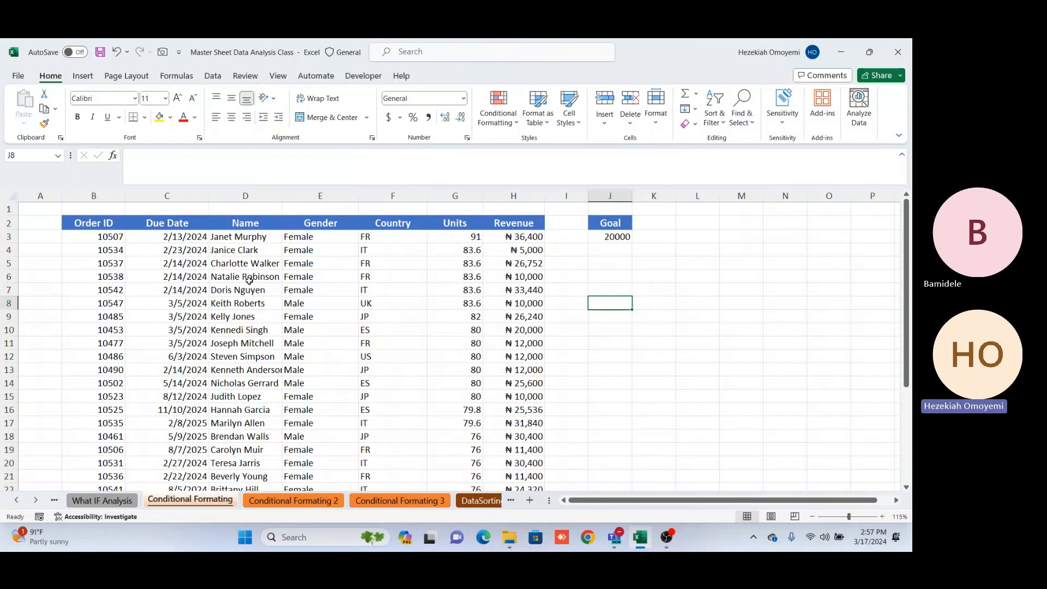
Select the Due Date values from C3 to C31 and start an A Date Occurring highlight rule.
click(185, 236)
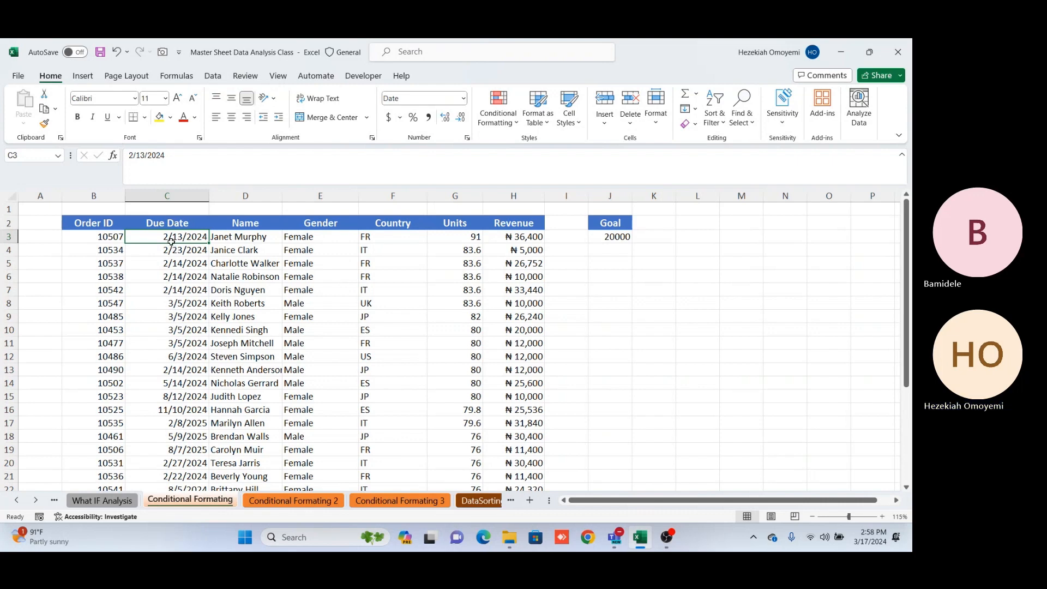
key(ctrl+shift+Down)
scroll(186, 232, up, 4)
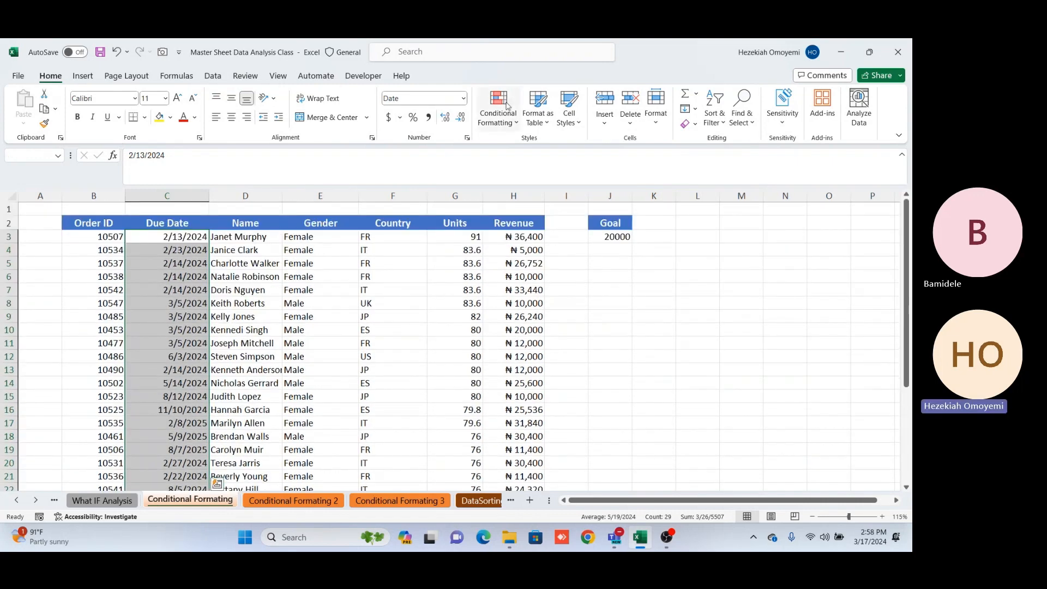
click(512, 119)
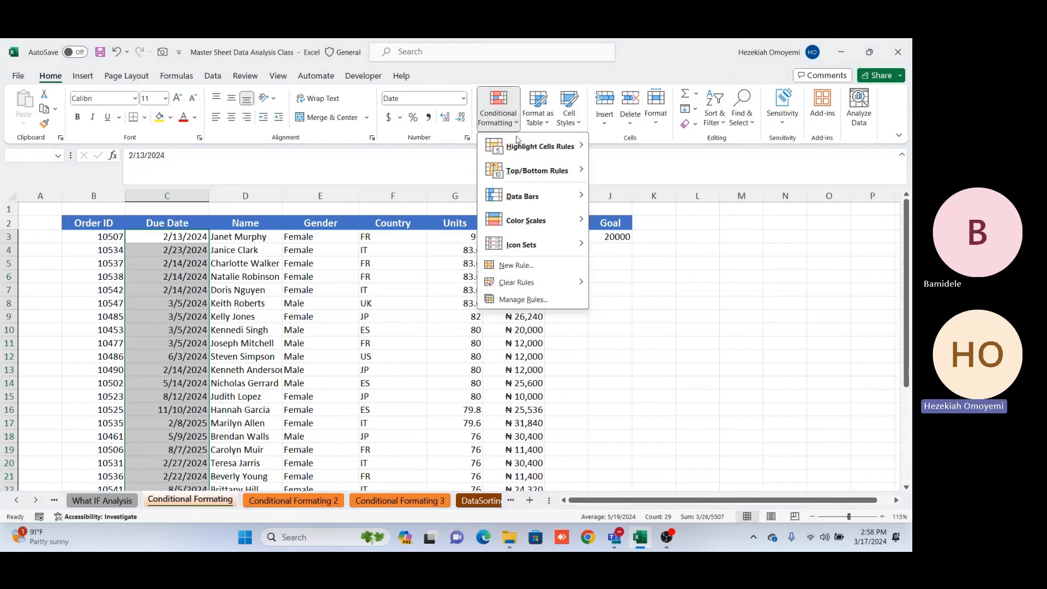
mouse_move(567, 146)
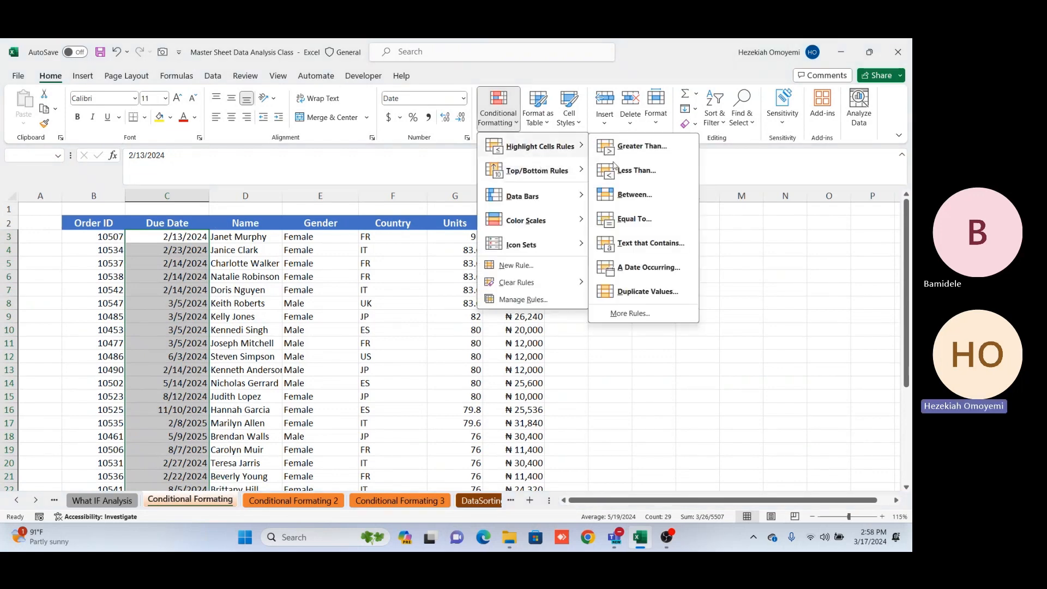
click(648, 279)
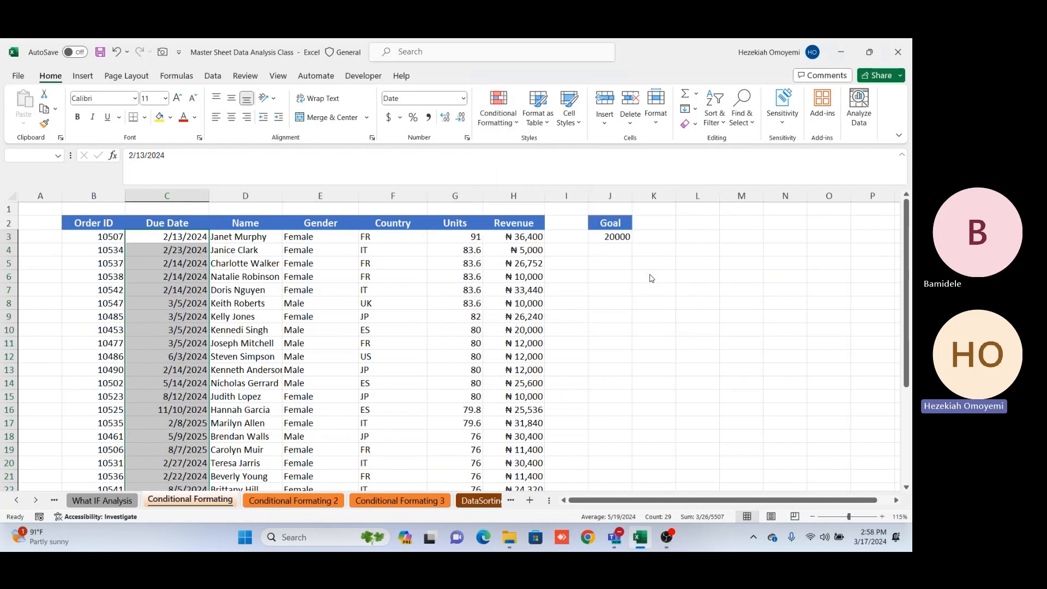
drag(544, 292, 495, 279)
Set the date rule to Next week with Light Red Fill with Dark Red Text and apply it to the due dates.
click(463, 313)
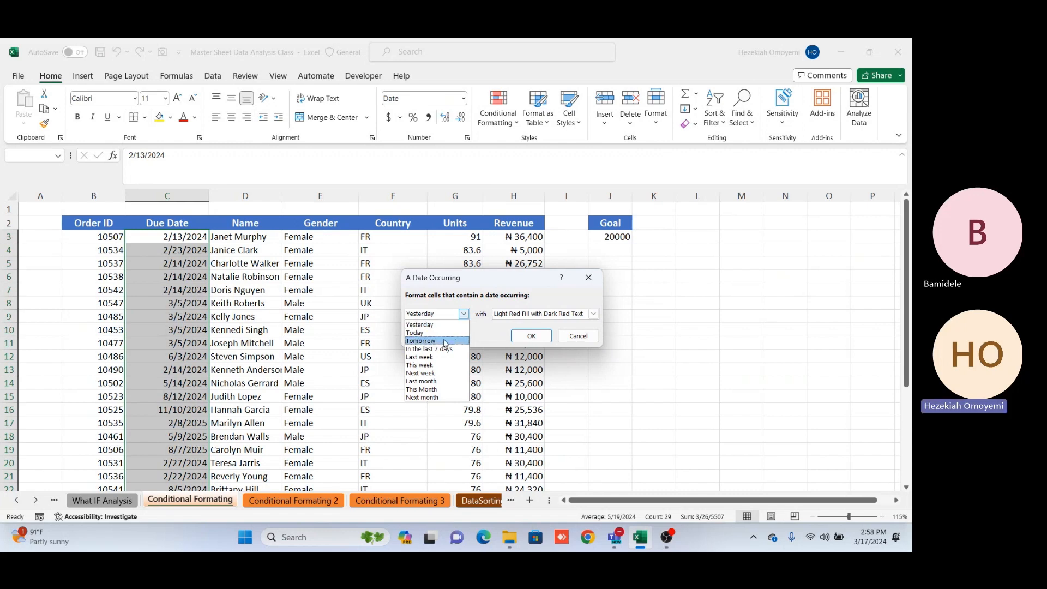
click(425, 375)
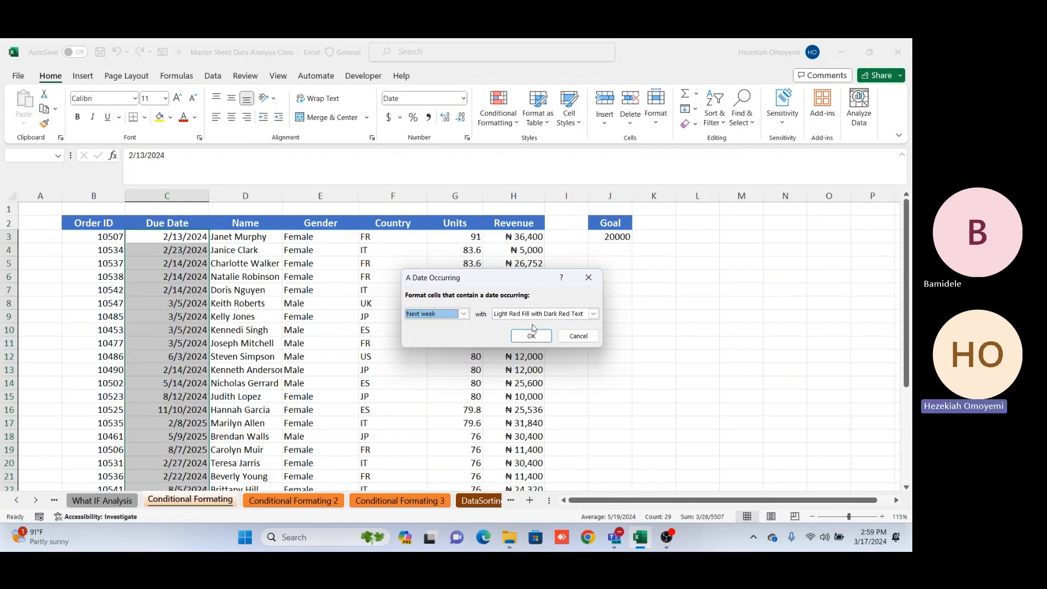
click(593, 314)
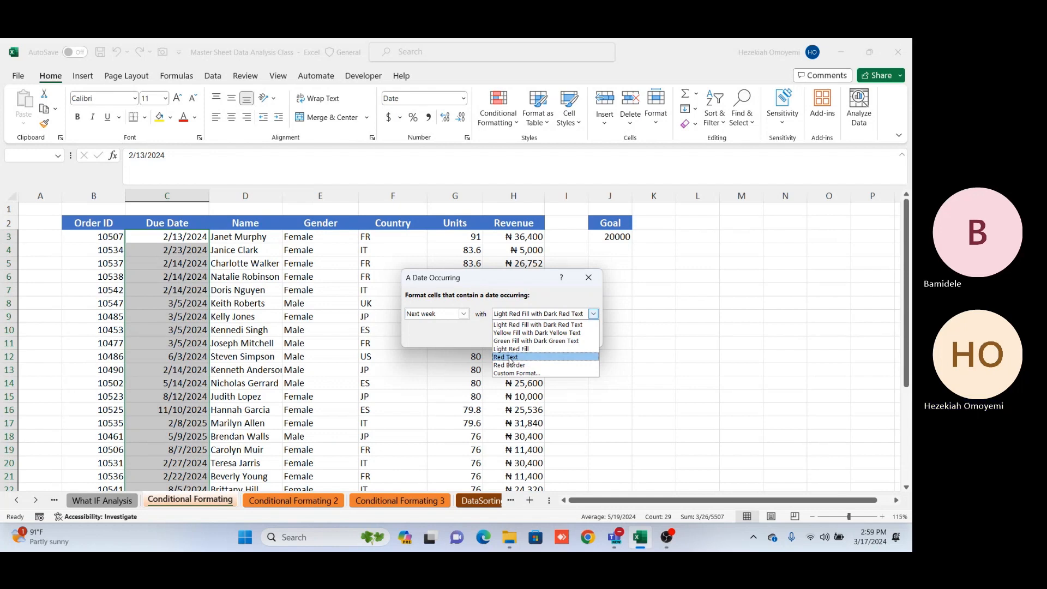
click(509, 325)
click(529, 336)
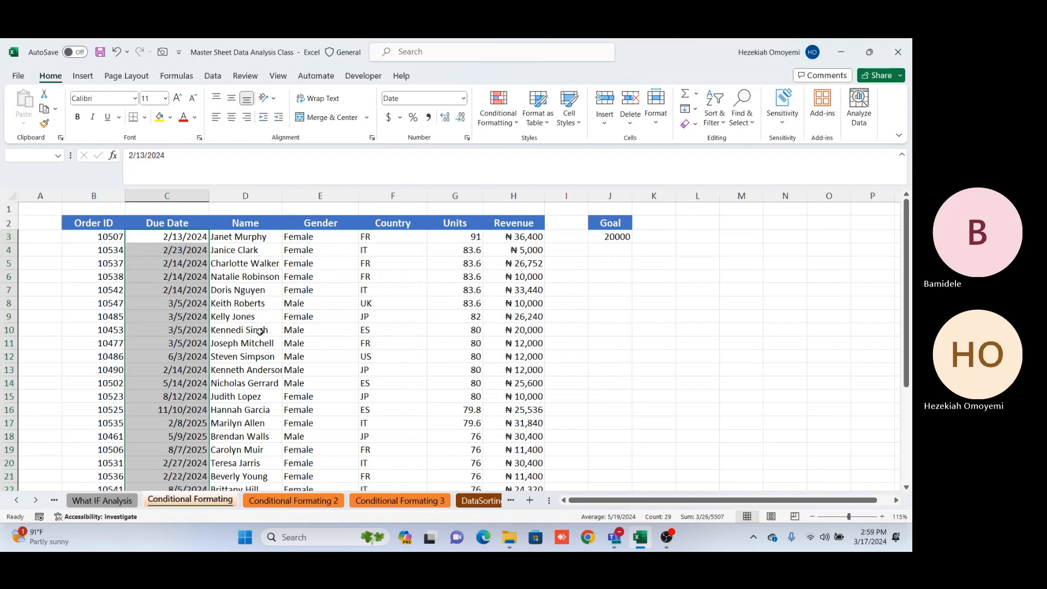
Reselect the due dates C3 to C31 and apply another A Date Occurring rule for Next week with Light Red Fill with Dark Red Text.
scroll(184, 371, down, 4)
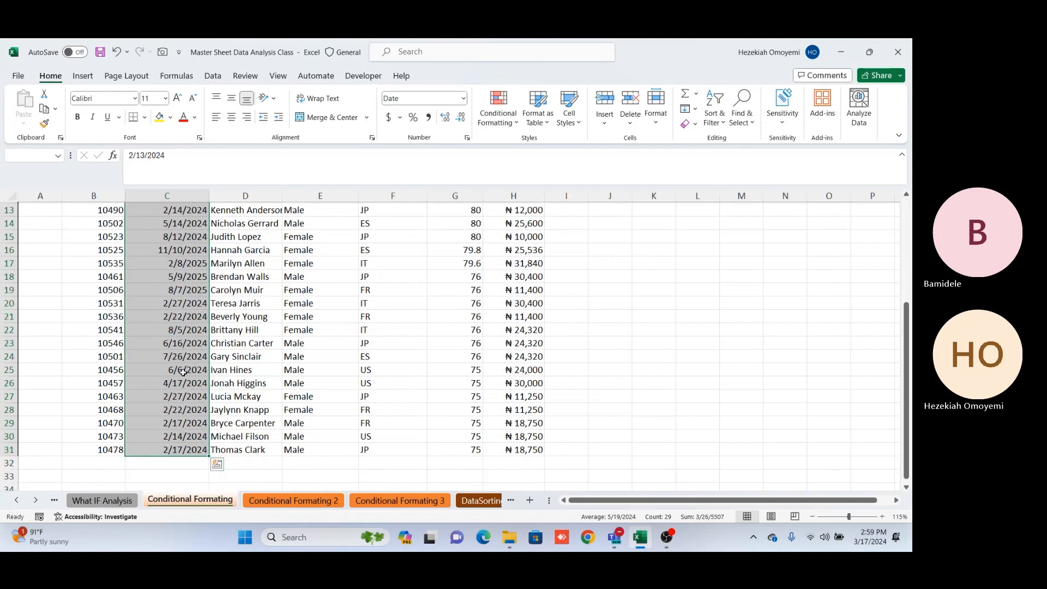
scroll(183, 372, up, 4)
click(183, 357)
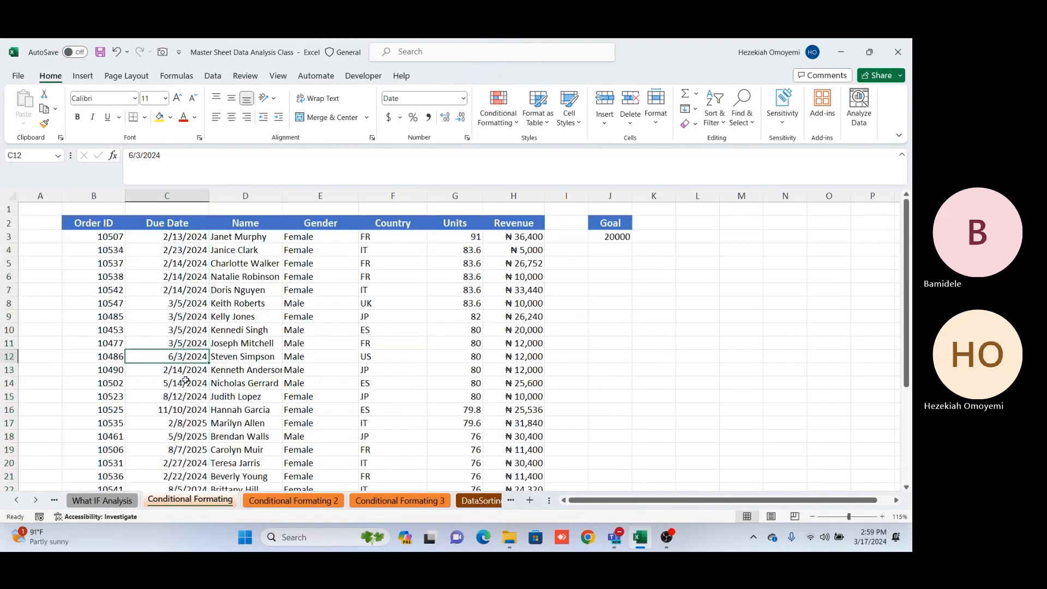
click(186, 235)
key(ctrl+shift+Down)
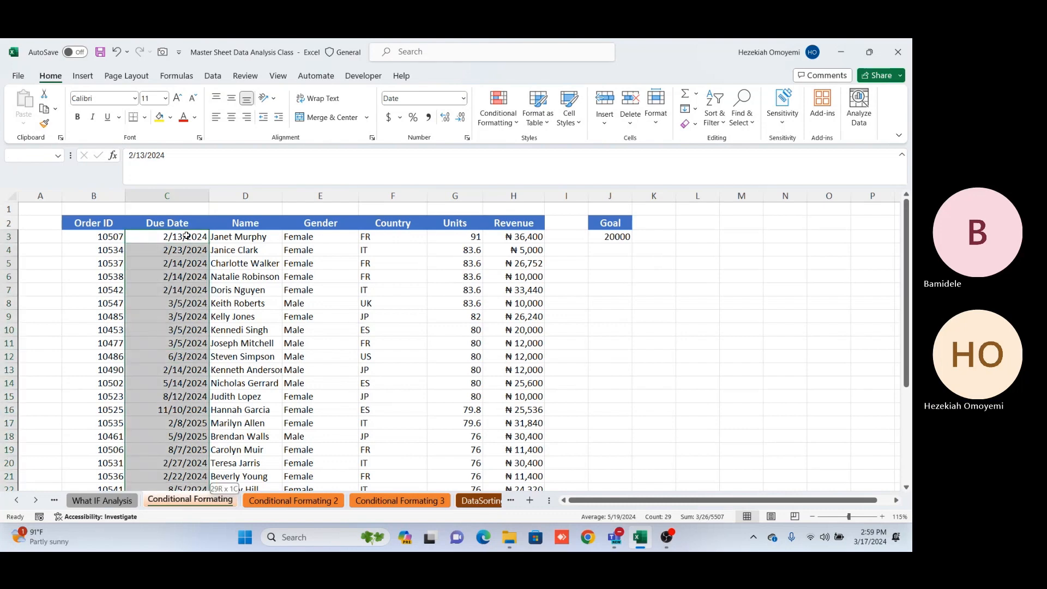
click(498, 109)
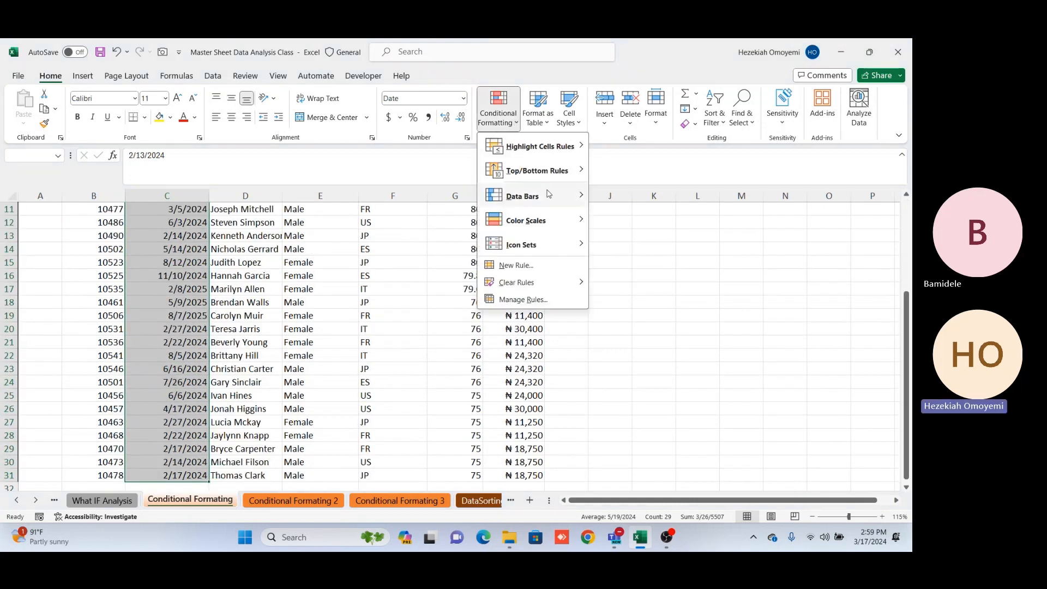
mouse_move(552, 176)
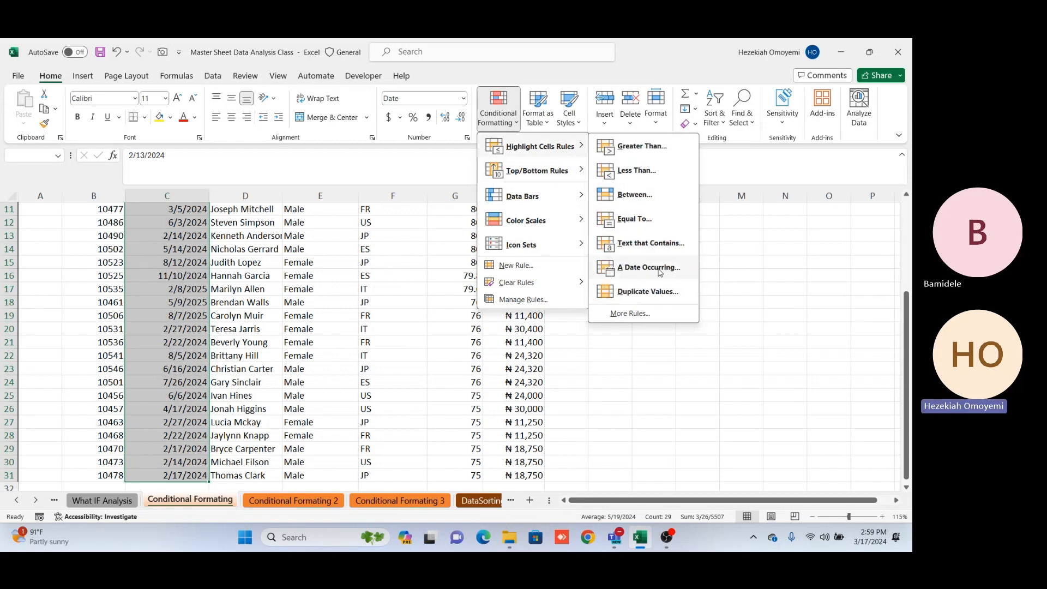
click(658, 271)
click(463, 314)
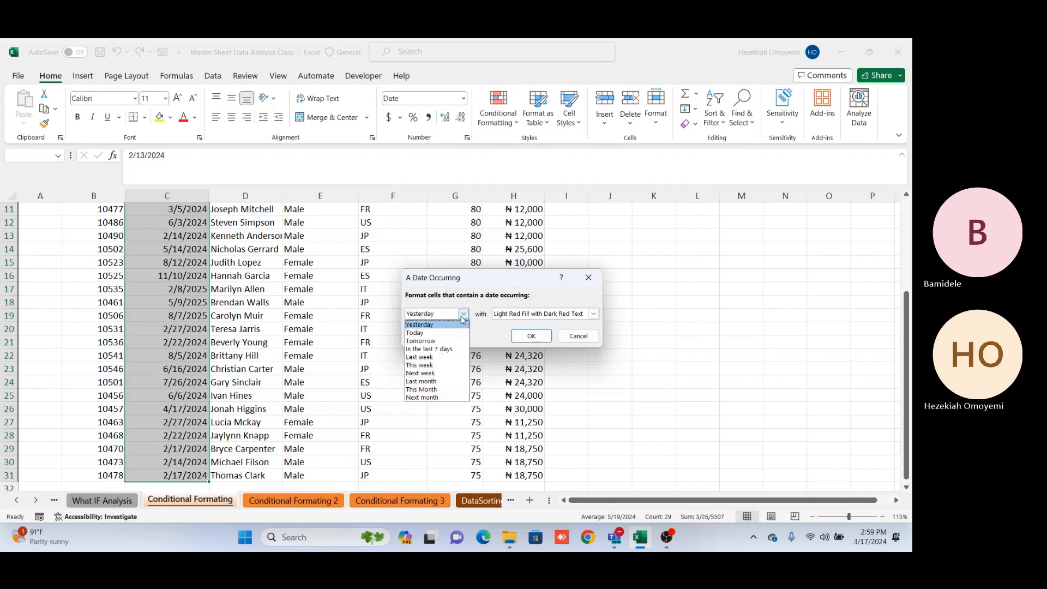
click(421, 373)
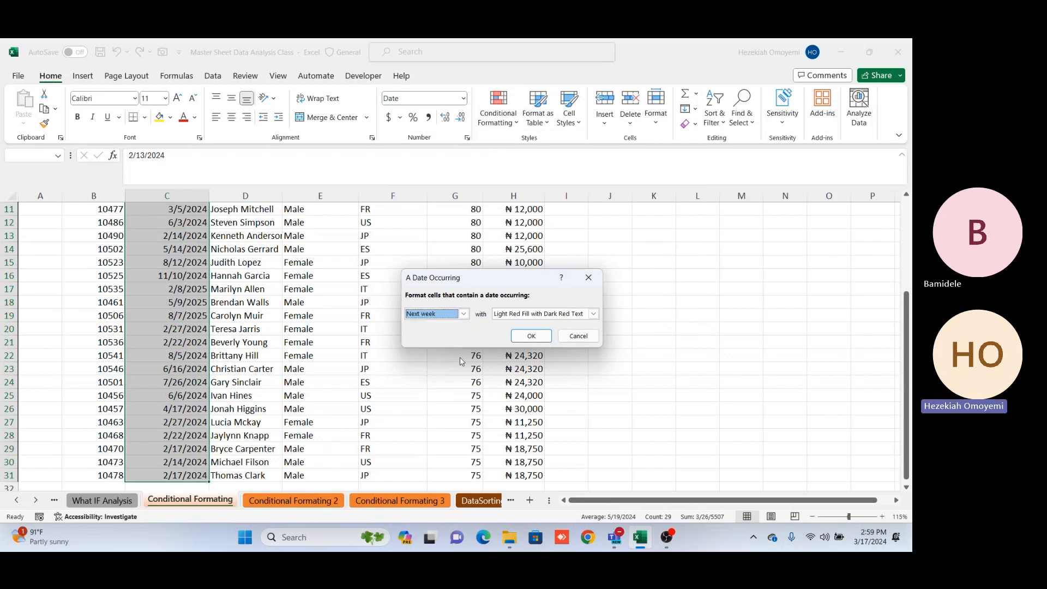
click(532, 336)
scroll(236, 370, up, 4)
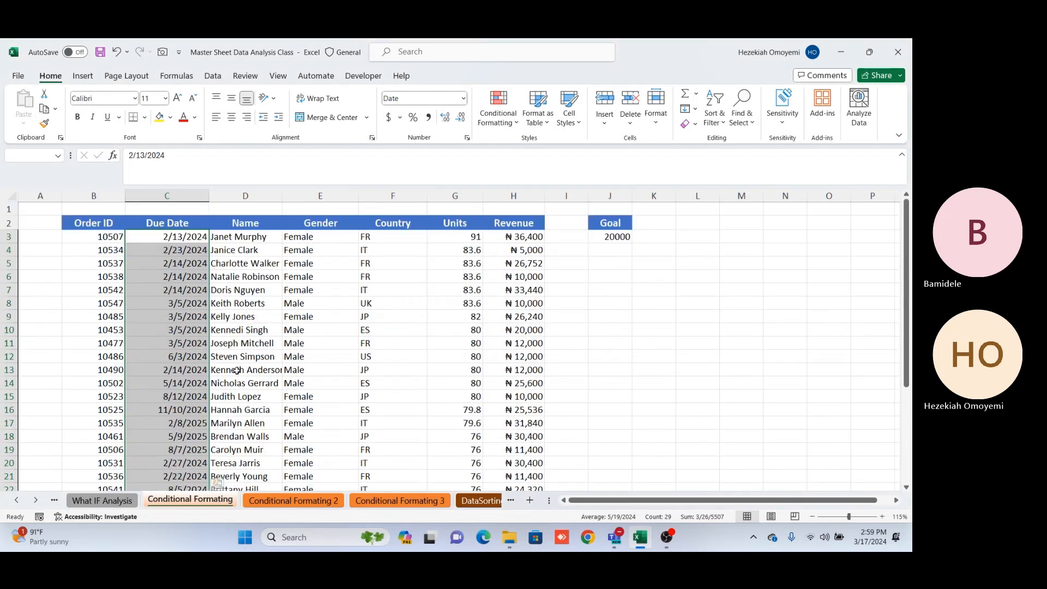
scroll(236, 370, down, 9)
scroll(234, 367, up, 7)
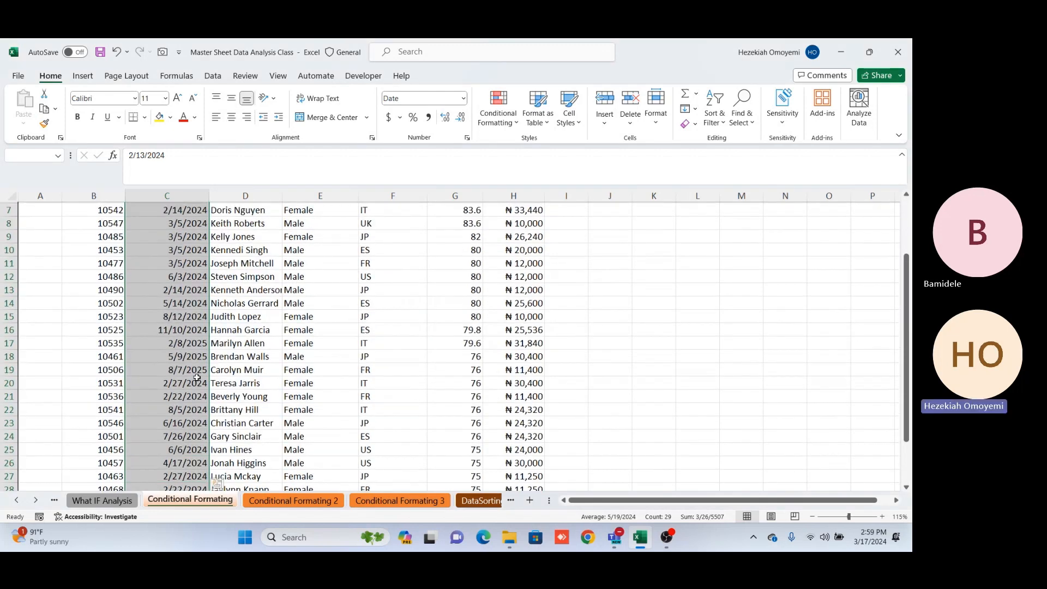
click(197, 380)
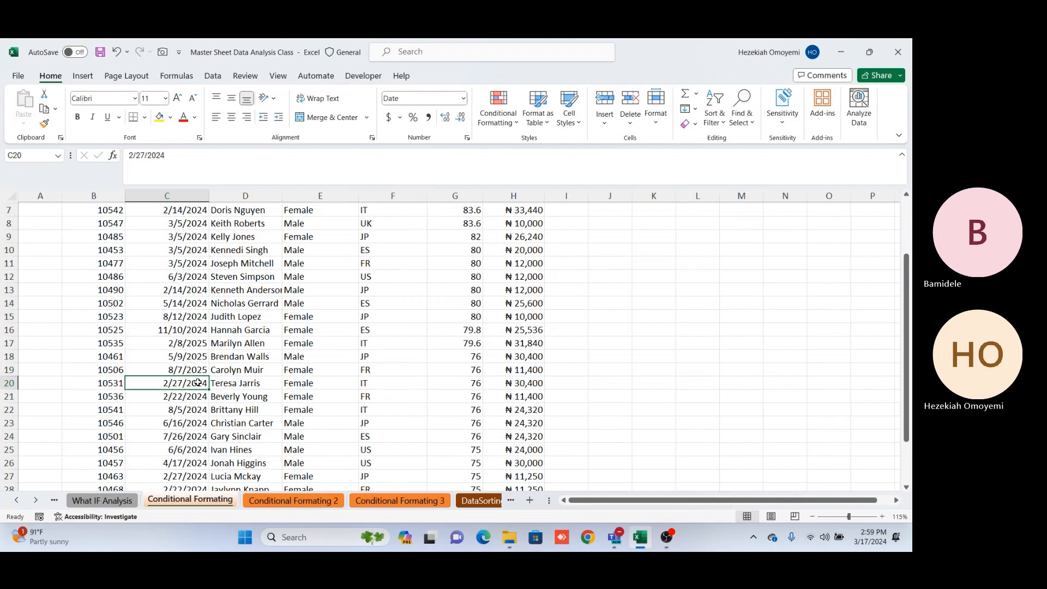
key(ctrl+shift+Down)
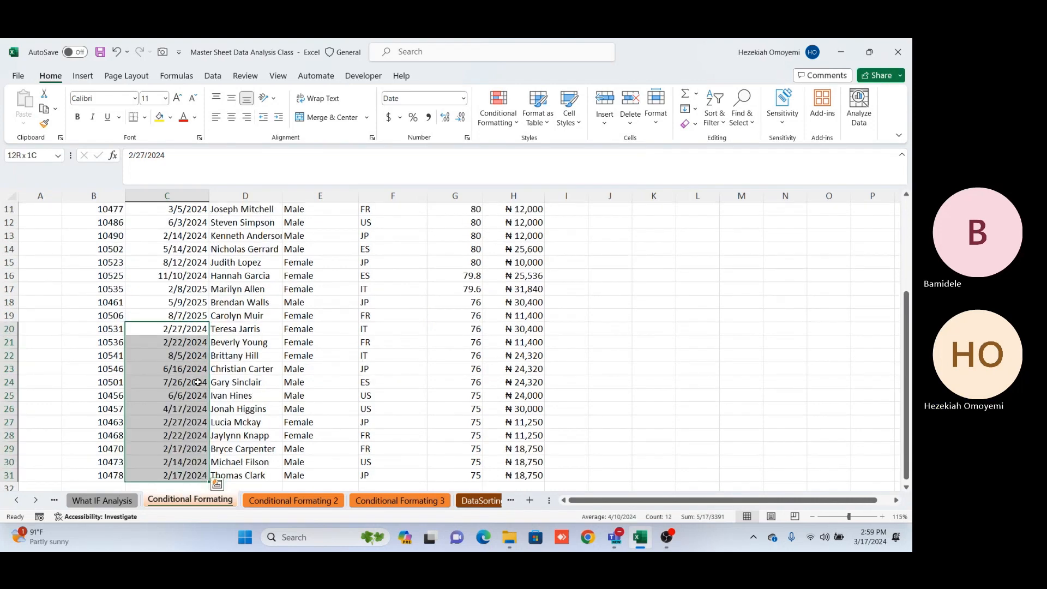
Select the due dates C3 to C31 and apply an A Date Occurring rule for This Month with Light Red Fill with Dark Red Text.
scroll(198, 380, up, 4)
click(194, 233)
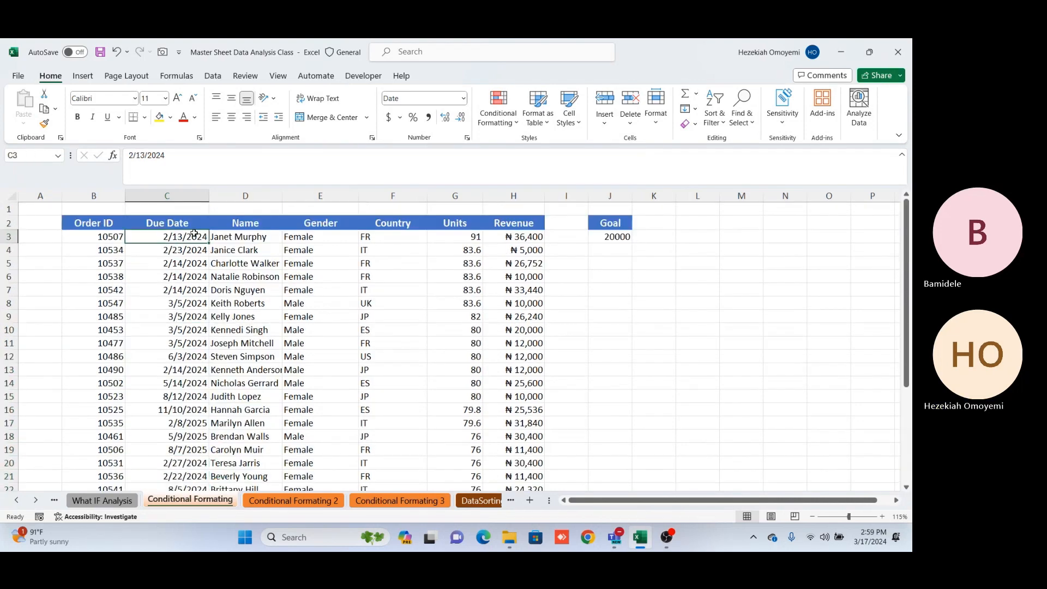
key(ctrl+shift+Down)
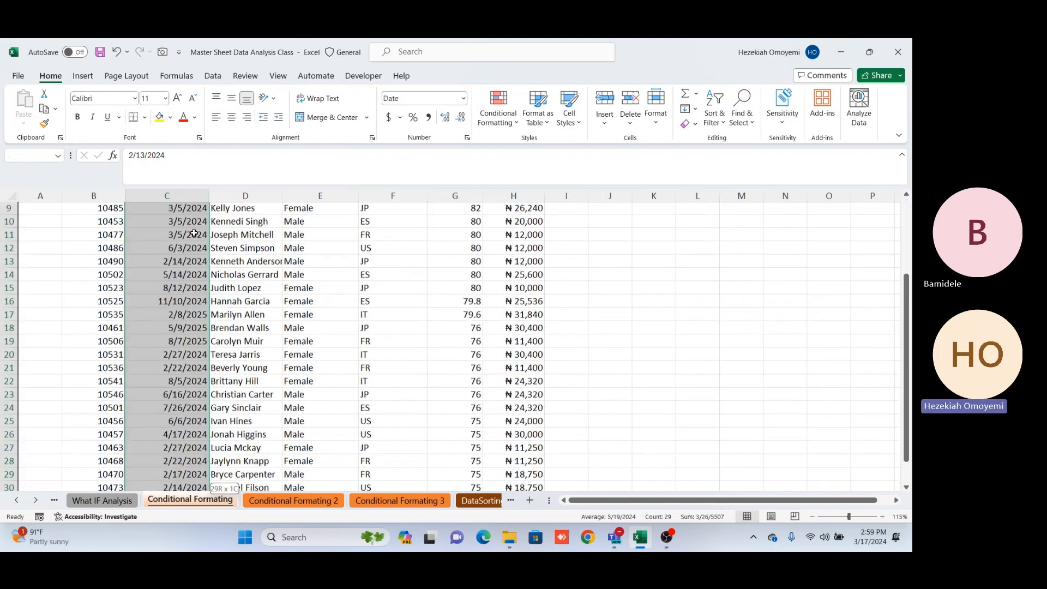
click(514, 121)
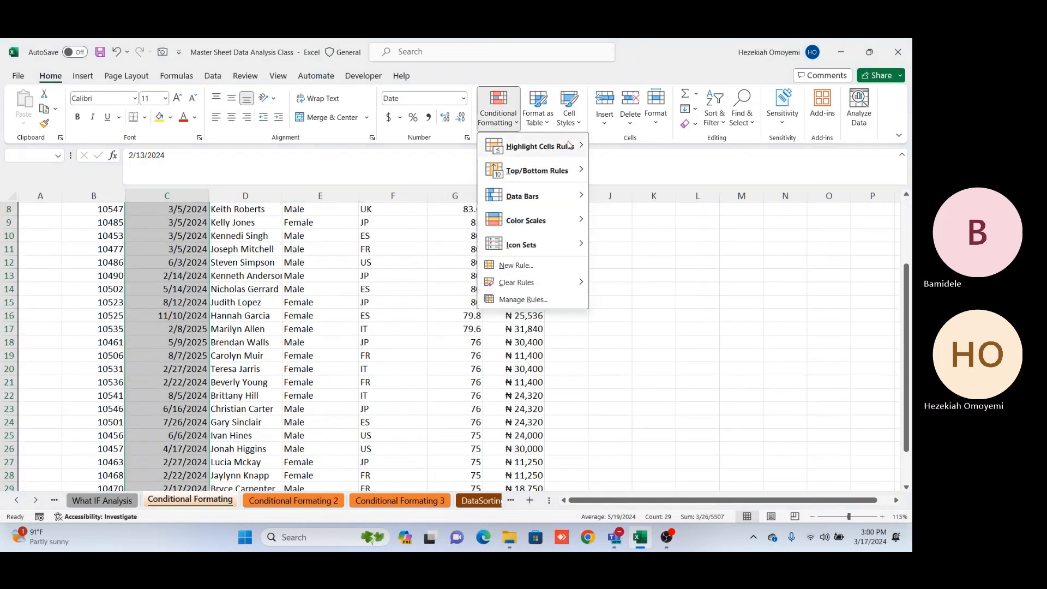
mouse_move(539, 146)
click(648, 267)
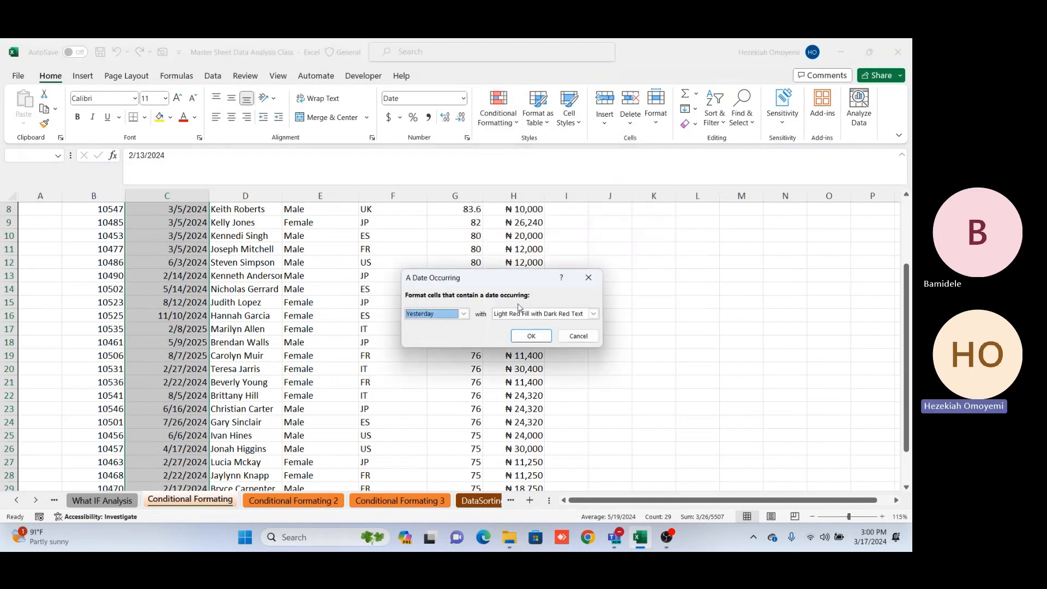
click(462, 314)
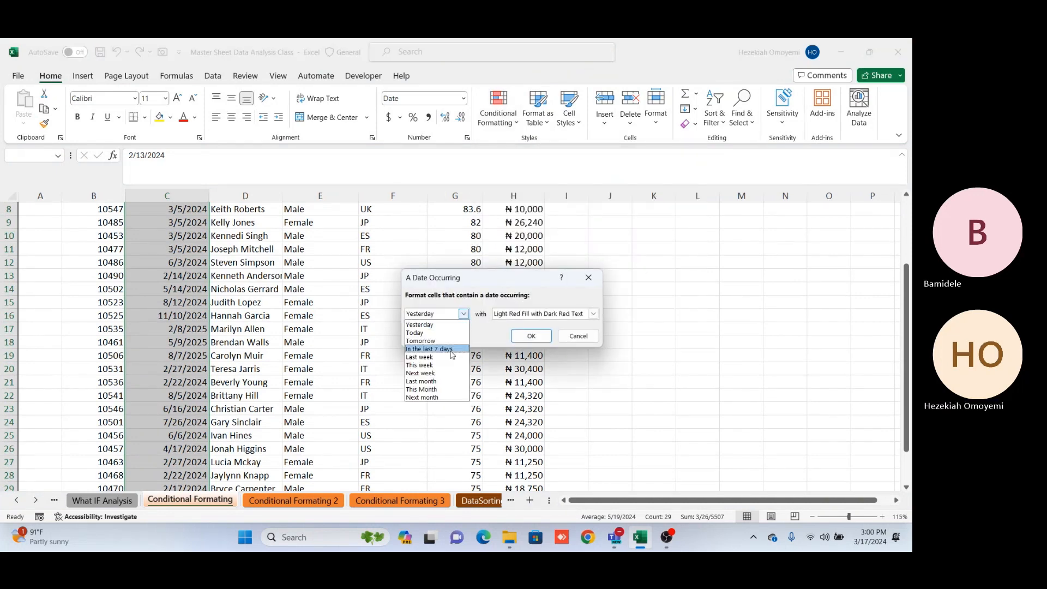
click(429, 389)
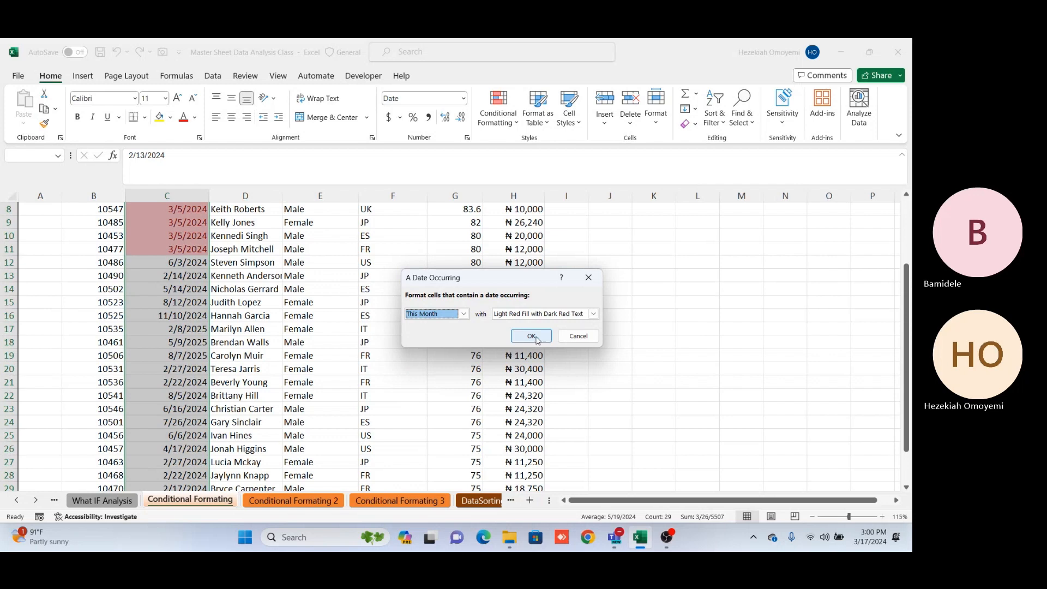
click(532, 336)
Review the highlighted due dates in C8 to C11 and undo the This Month rule.
scroll(174, 282, up, 3)
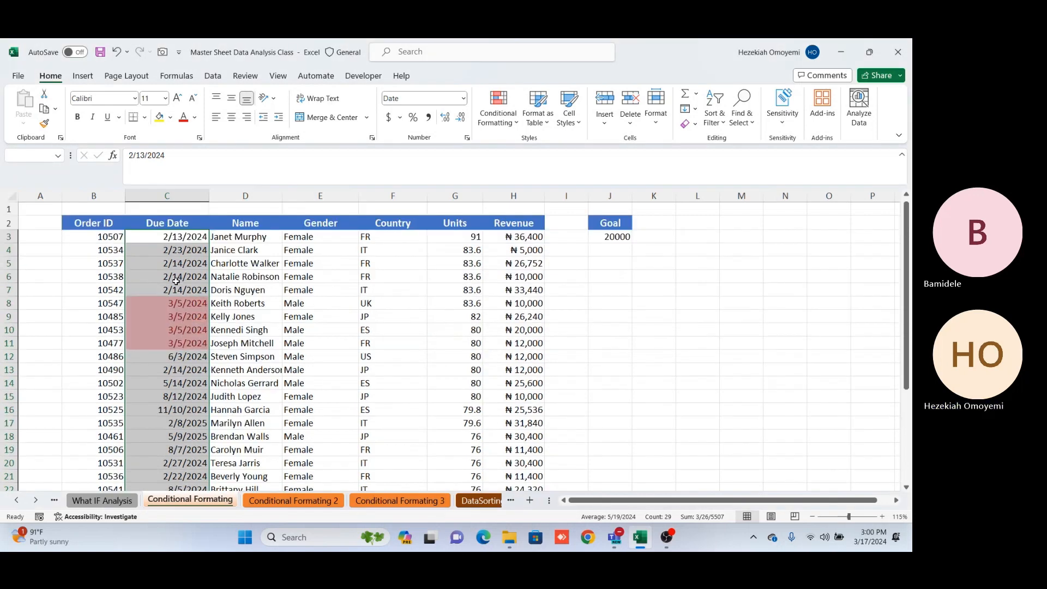
scroll(178, 284, down, 1)
scroll(178, 284, up, 1)
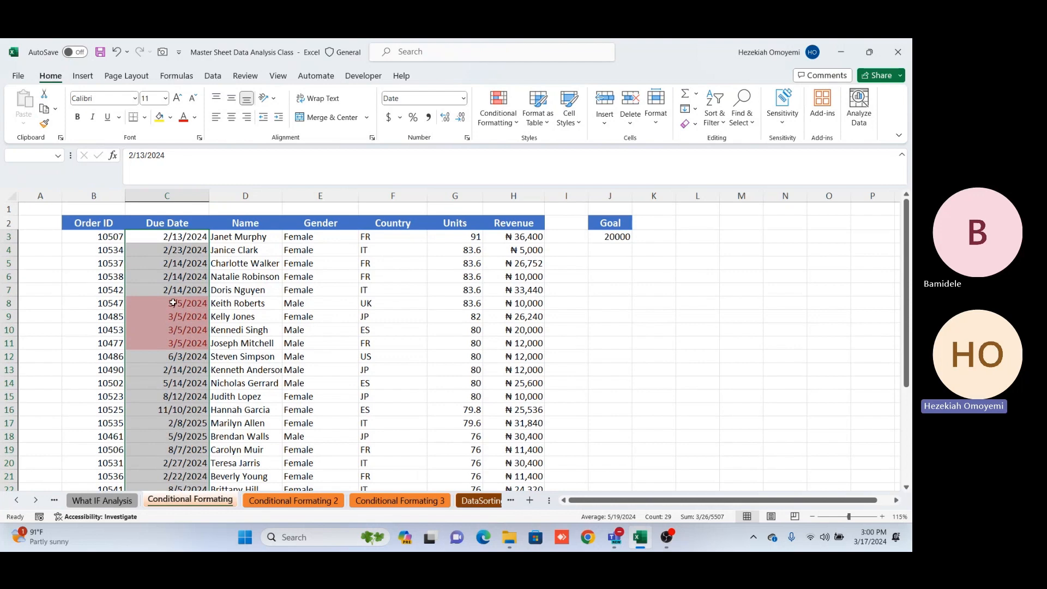
click(173, 303)
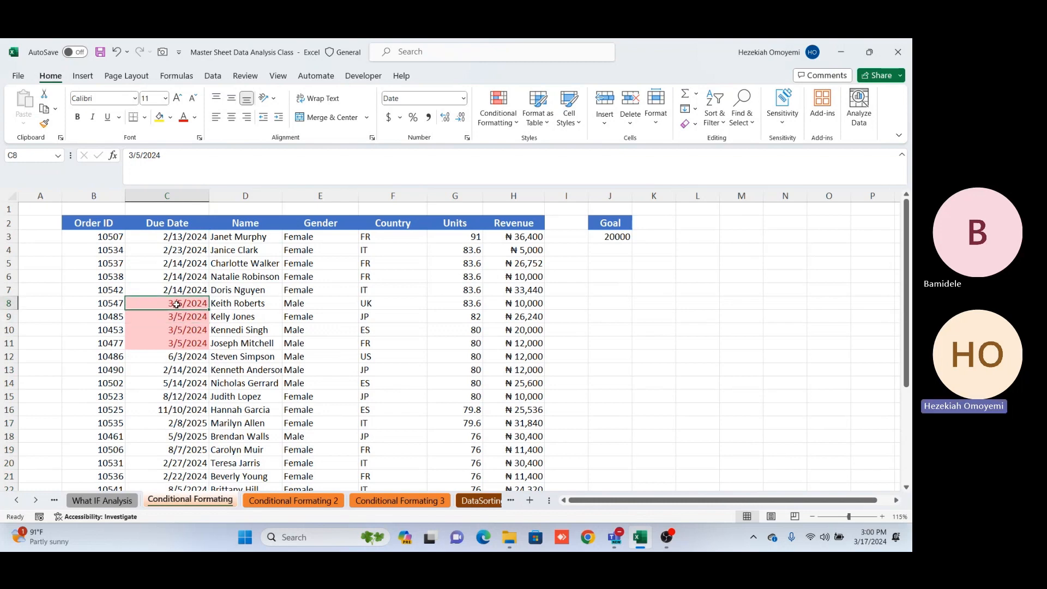
drag(176, 303, 173, 347)
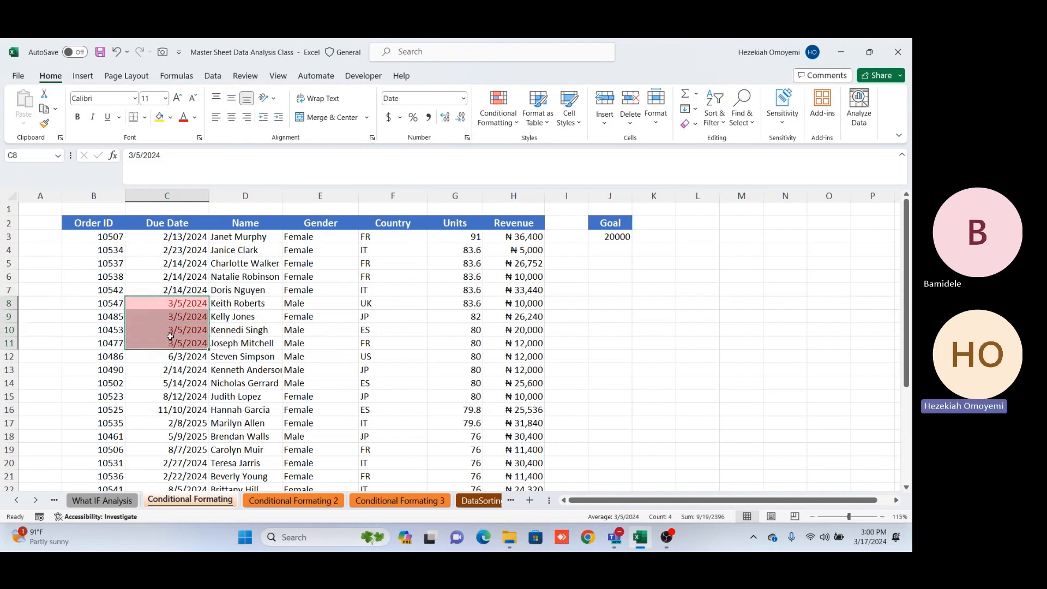
click(175, 303)
drag(175, 303, 173, 343)
click(175, 303)
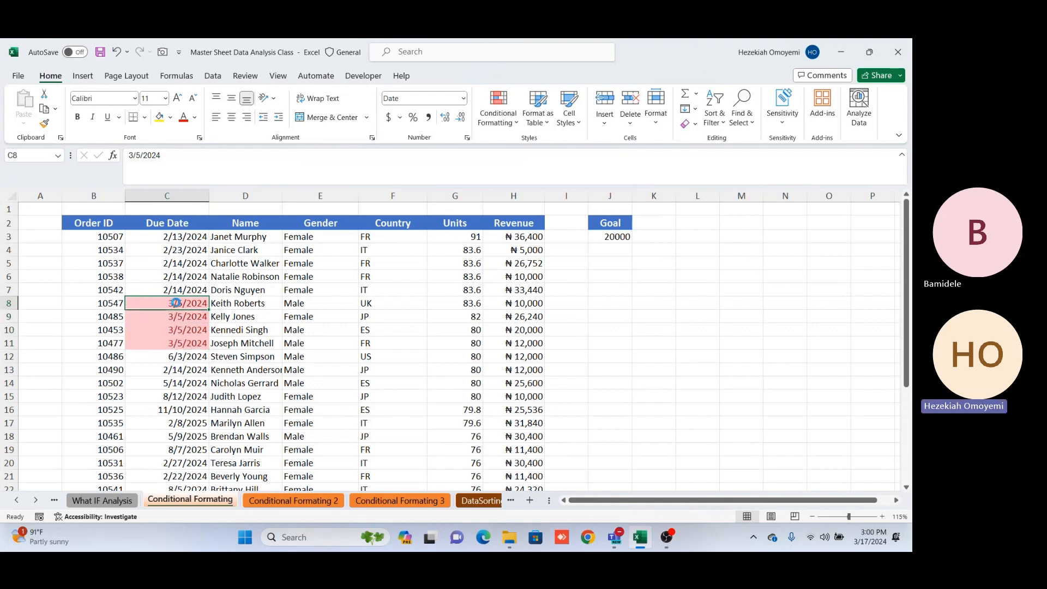
key(ctrl+z)
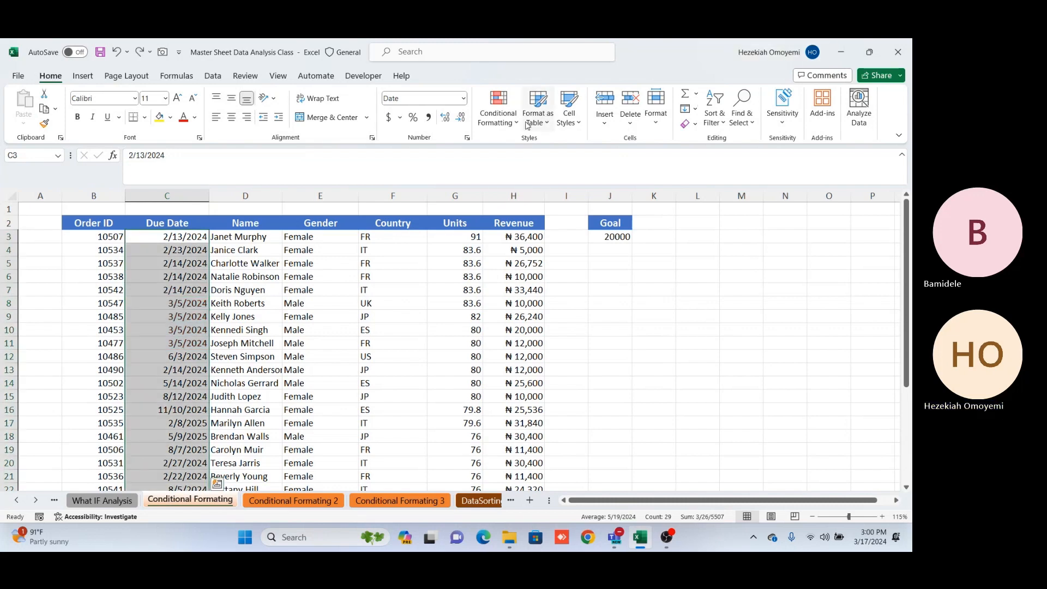
Apply an A Date Occurring rule for Last week with Light Red Fill with Dark Red Text to the selected due dates.
click(497, 112)
mouse_move(559, 169)
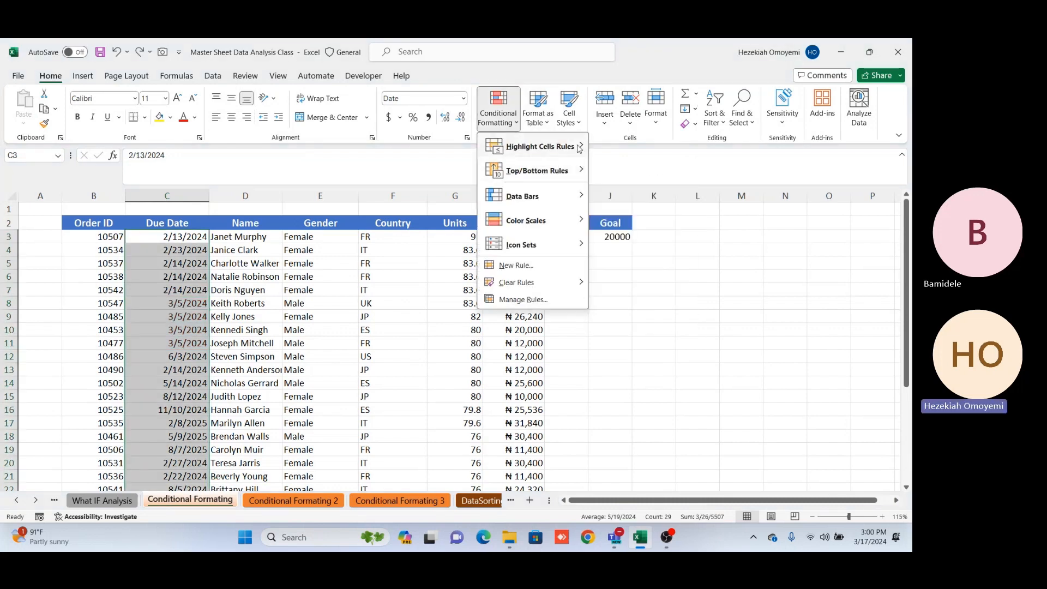
mouse_move(542, 146)
click(648, 267)
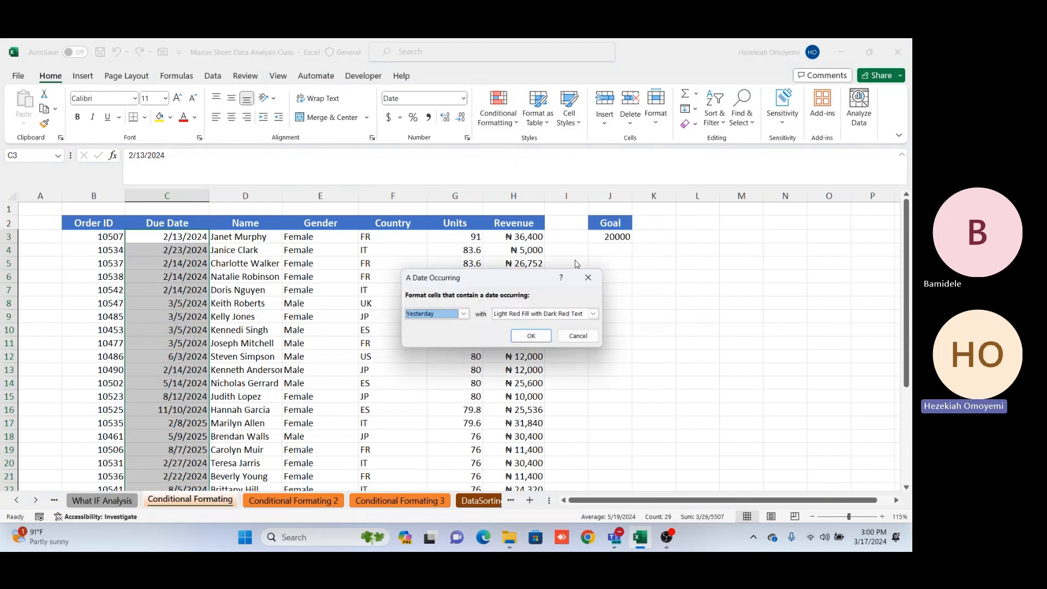
click(463, 314)
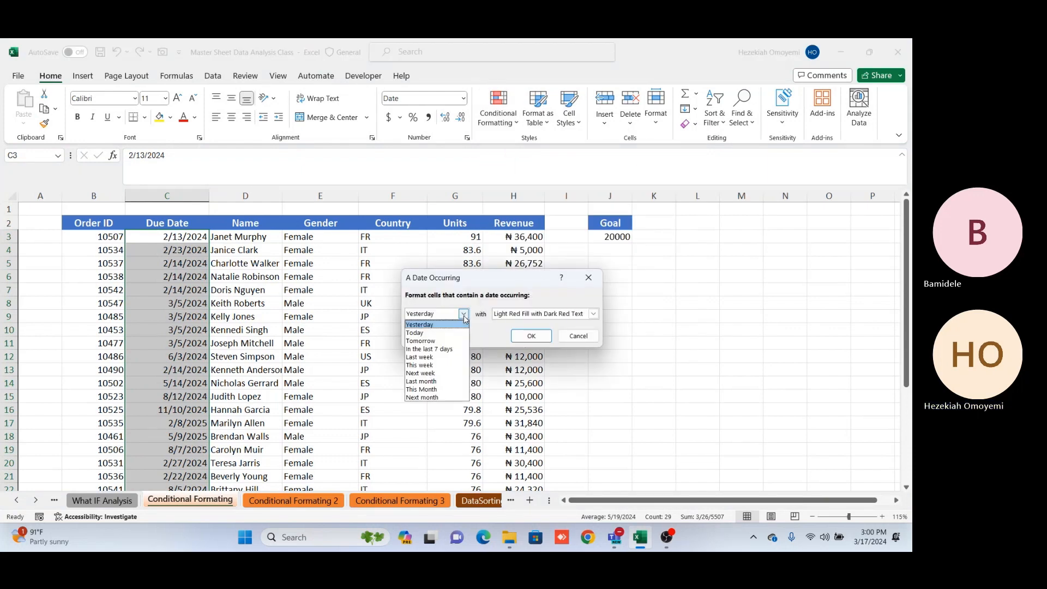
click(427, 357)
click(538, 341)
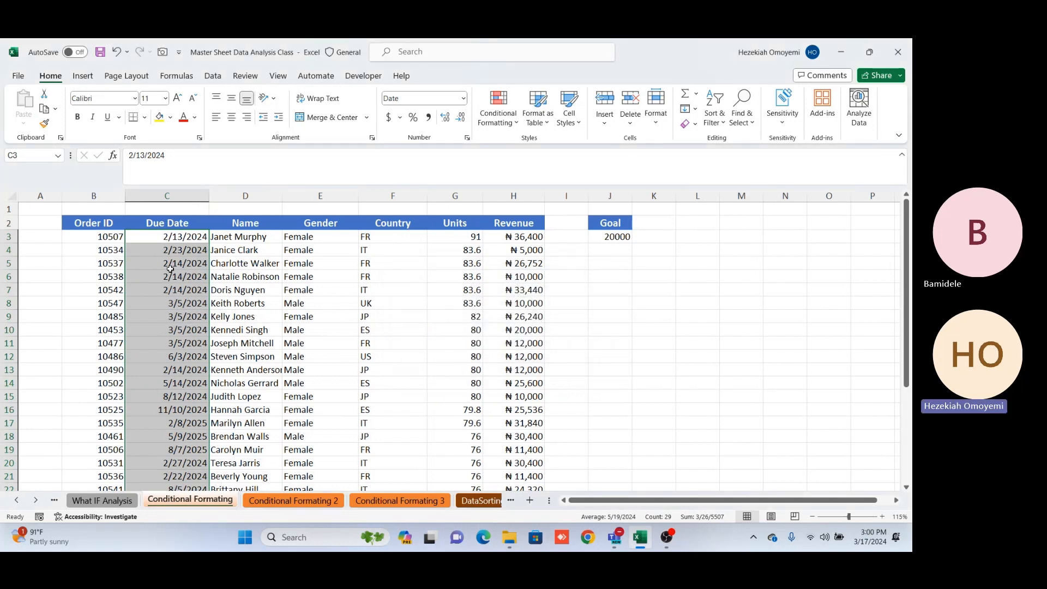
scroll(166, 269, down, 2)
scroll(166, 268, up, 2)
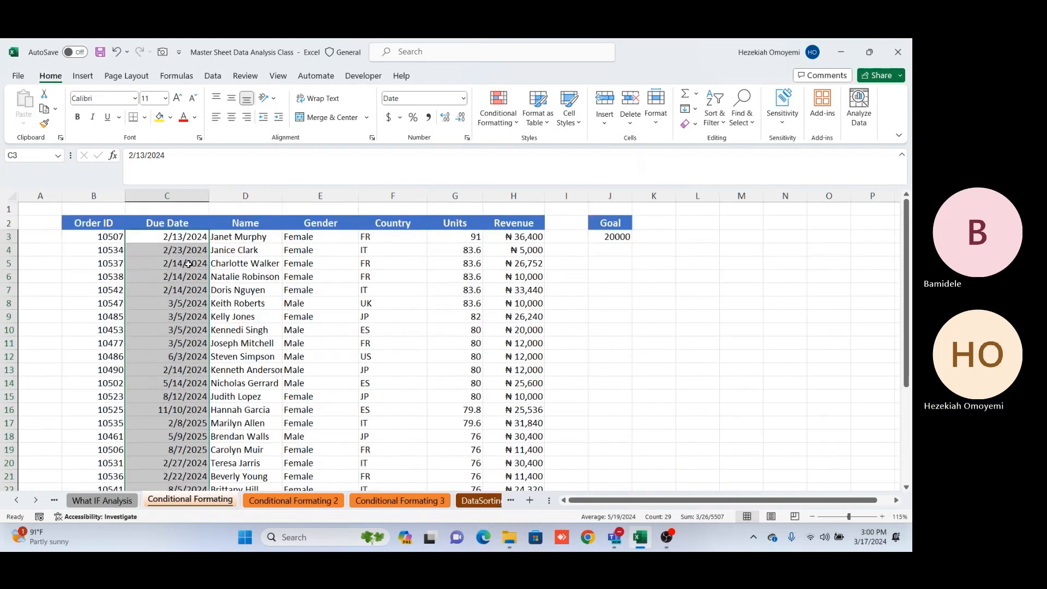
Look through the Due Date column and reselect its values from C3 to C31.
click(173, 240)
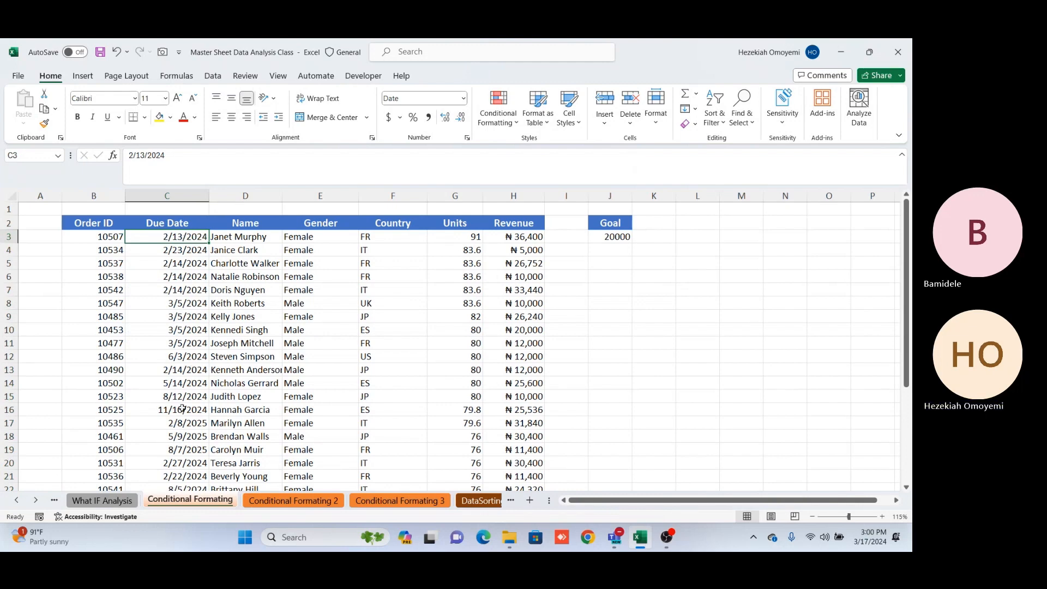
scroll(182, 414, down, 1)
scroll(183, 415, down, 2)
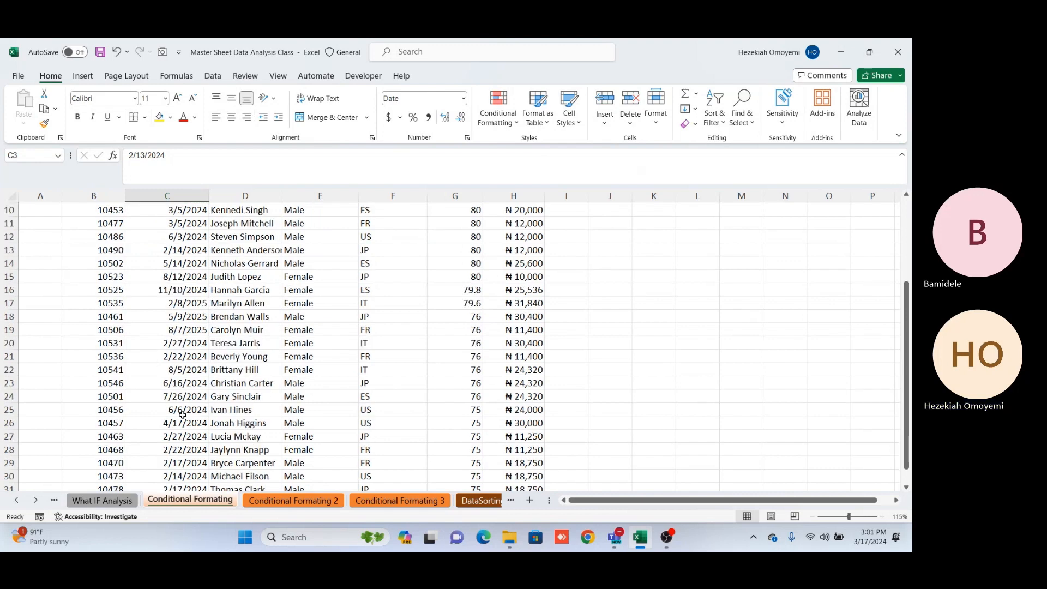
scroll(182, 418, down, 2)
scroll(182, 417, up, 5)
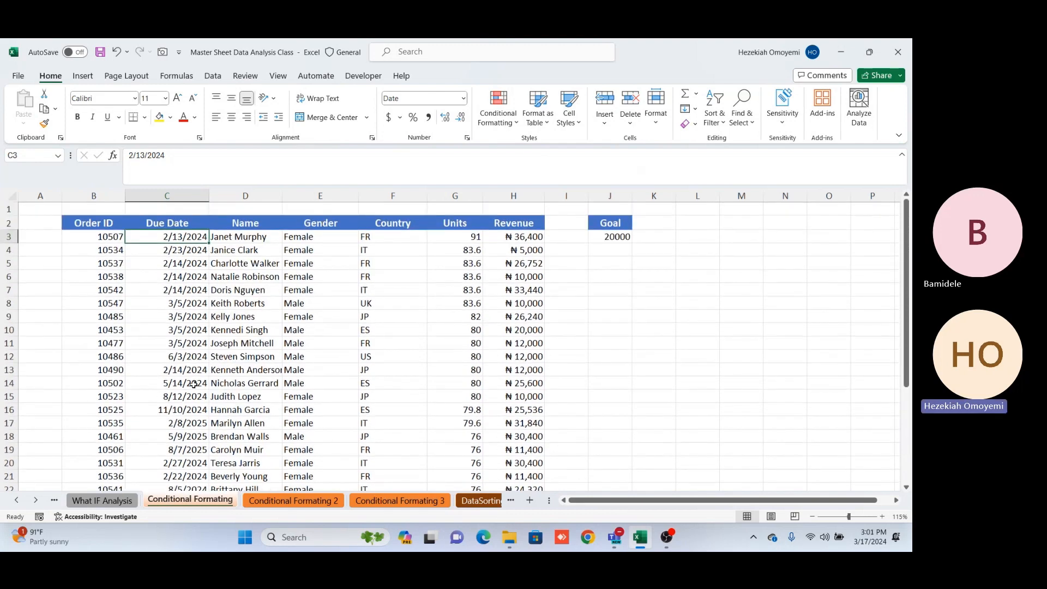
key(ctrl+shift+Down)
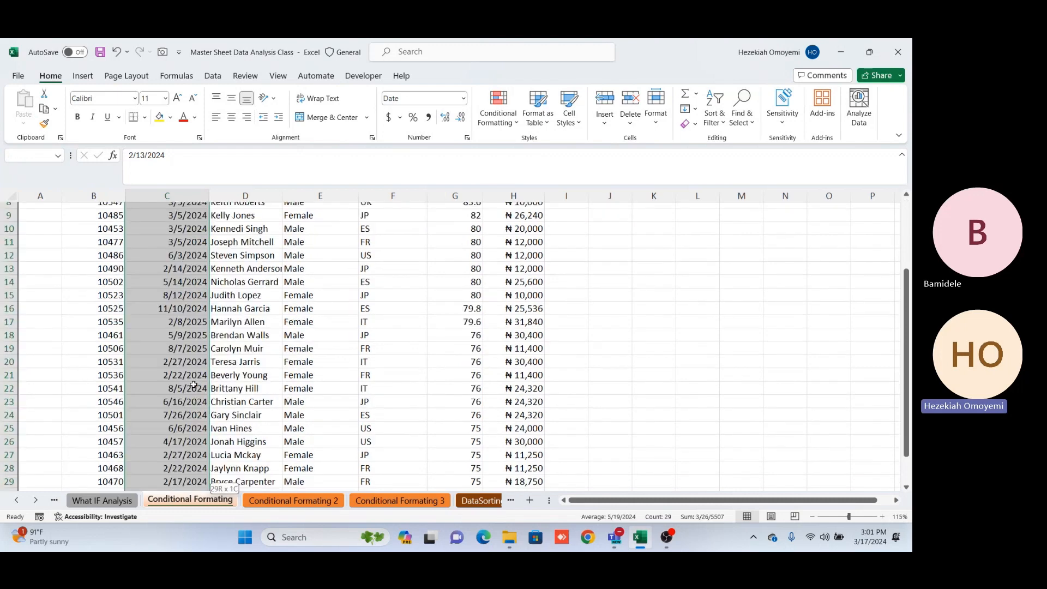
scroll(194, 385, up, 3)
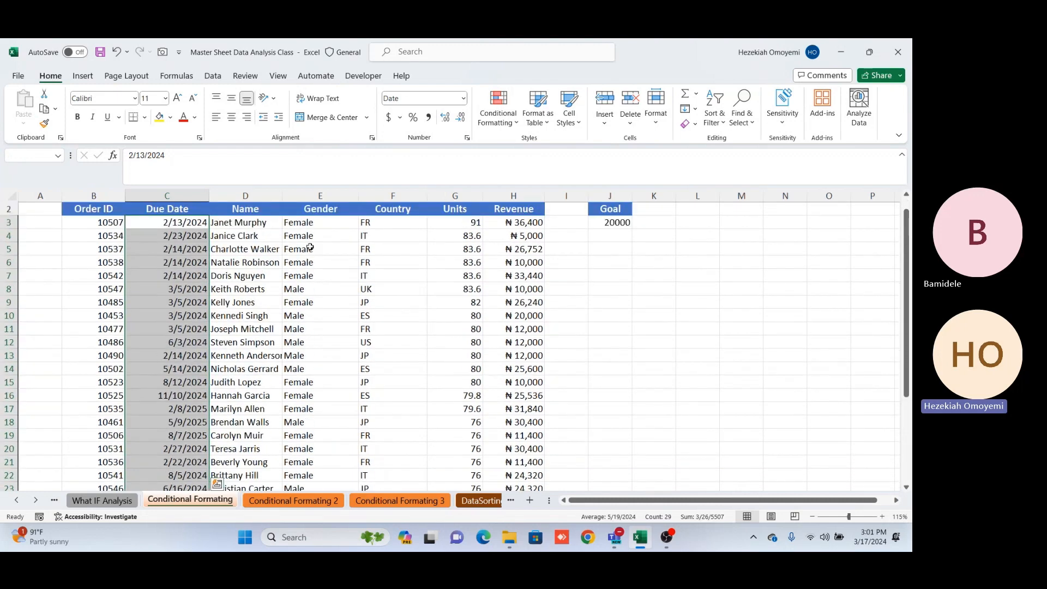
Apply an A Date Occurring rule for Next month with Light Red Fill with Dark Red Text to the due dates and review the highlighting.
click(514, 120)
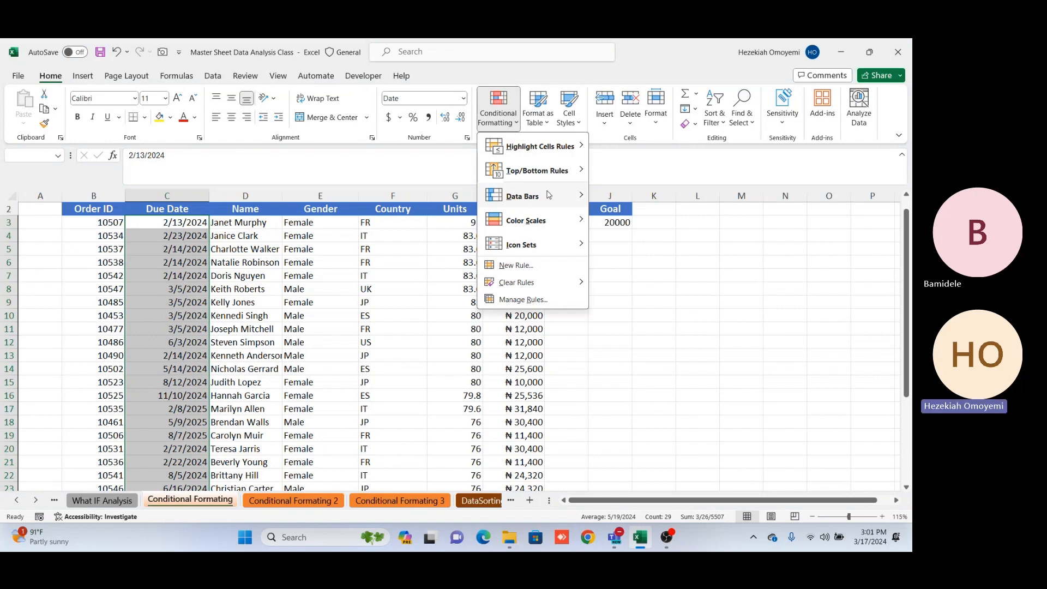
click(555, 150)
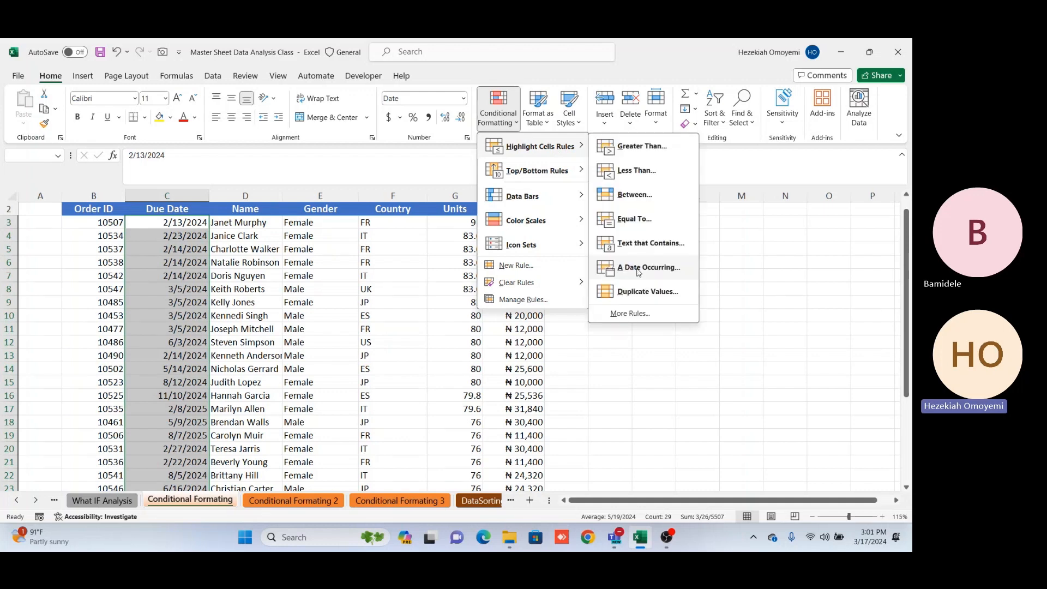
click(633, 292)
click(463, 314)
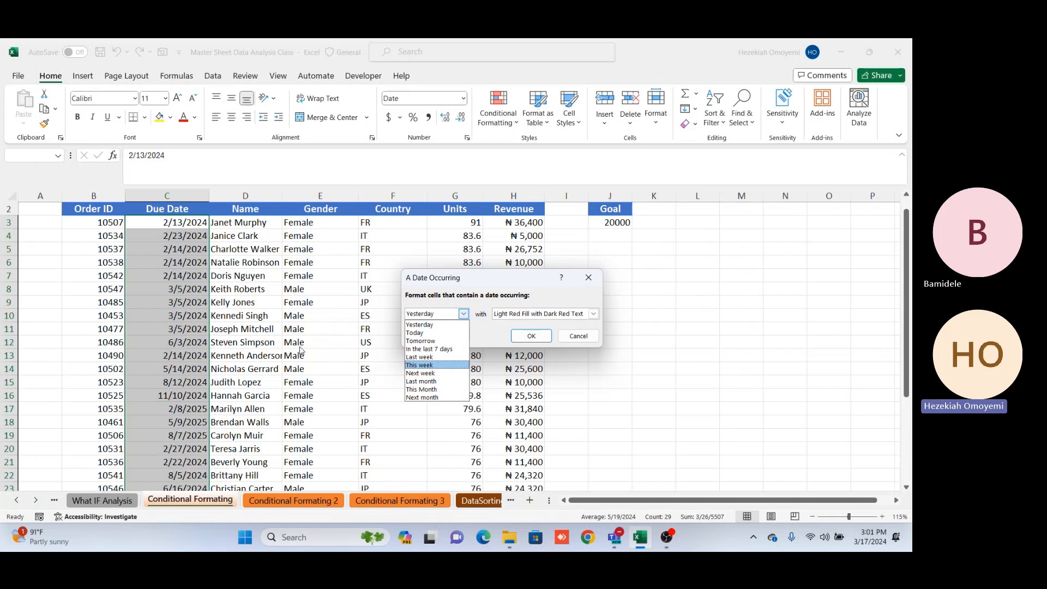
click(428, 397)
click(539, 338)
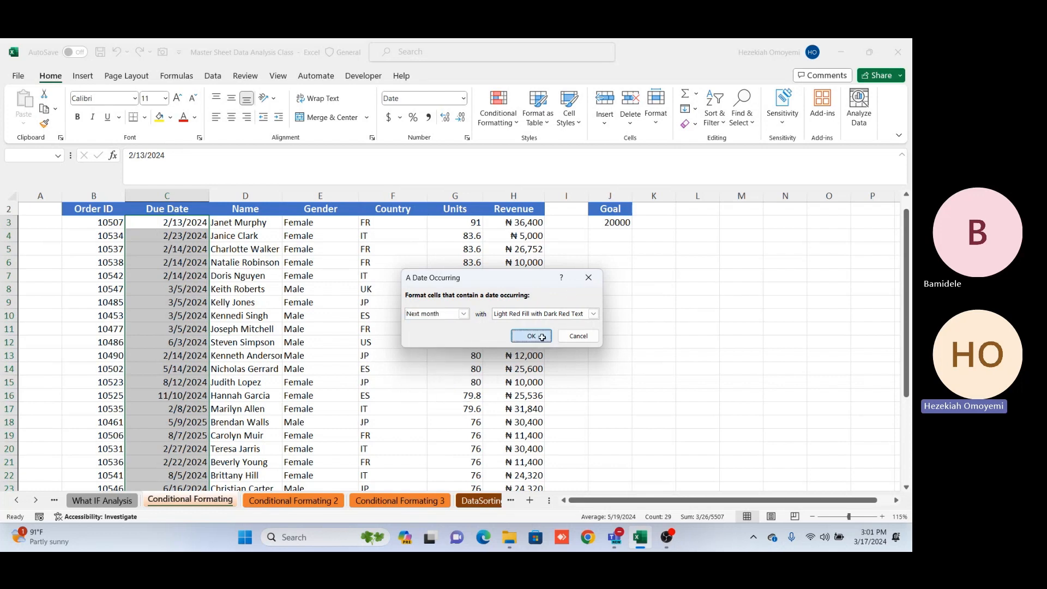
scroll(183, 328, down, 5)
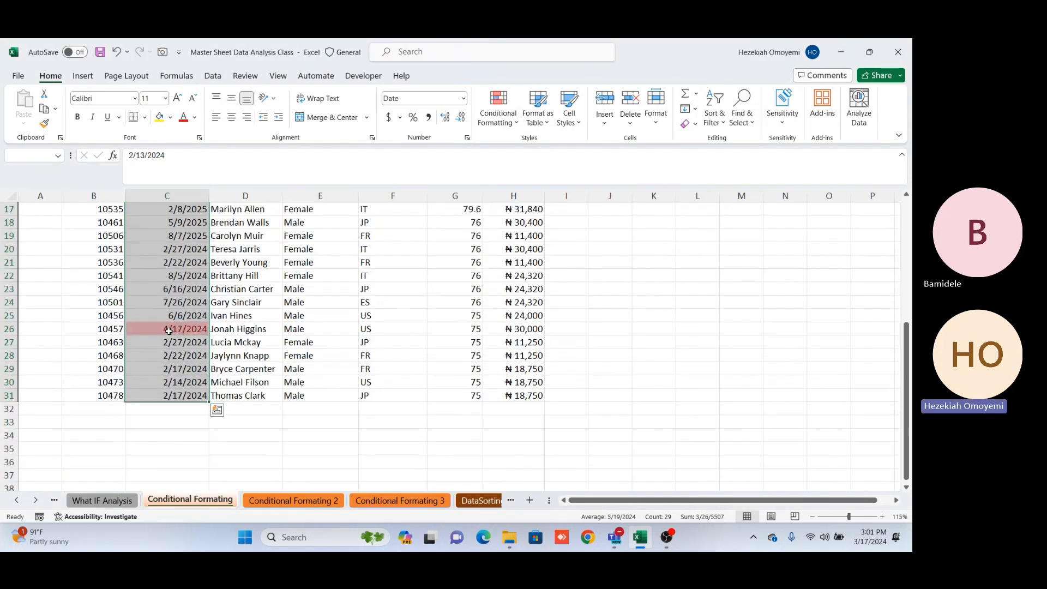
click(169, 331)
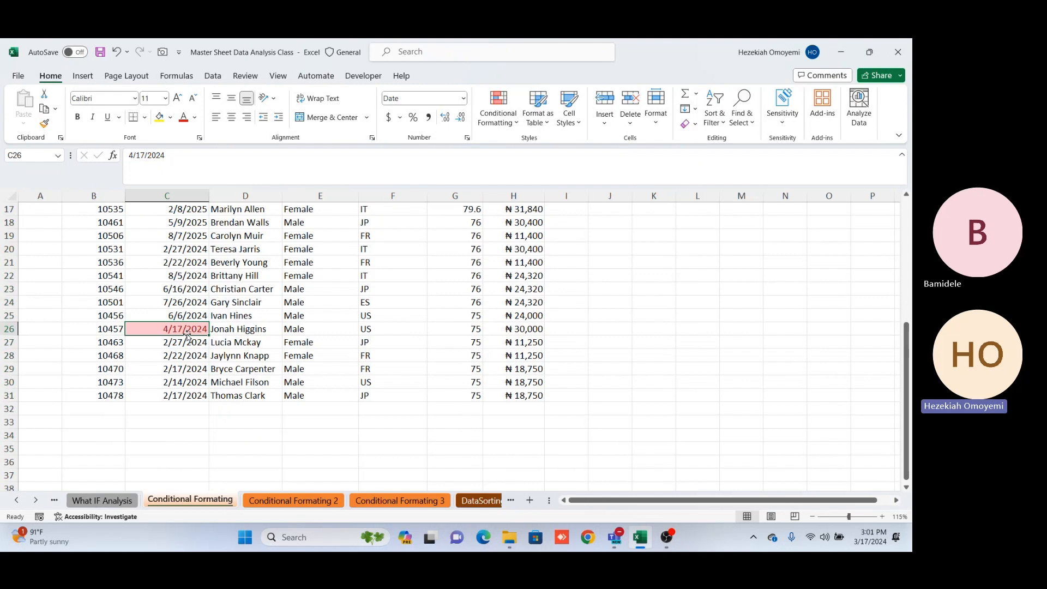
scroll(187, 336, up, 3)
scroll(187, 332, up, 3)
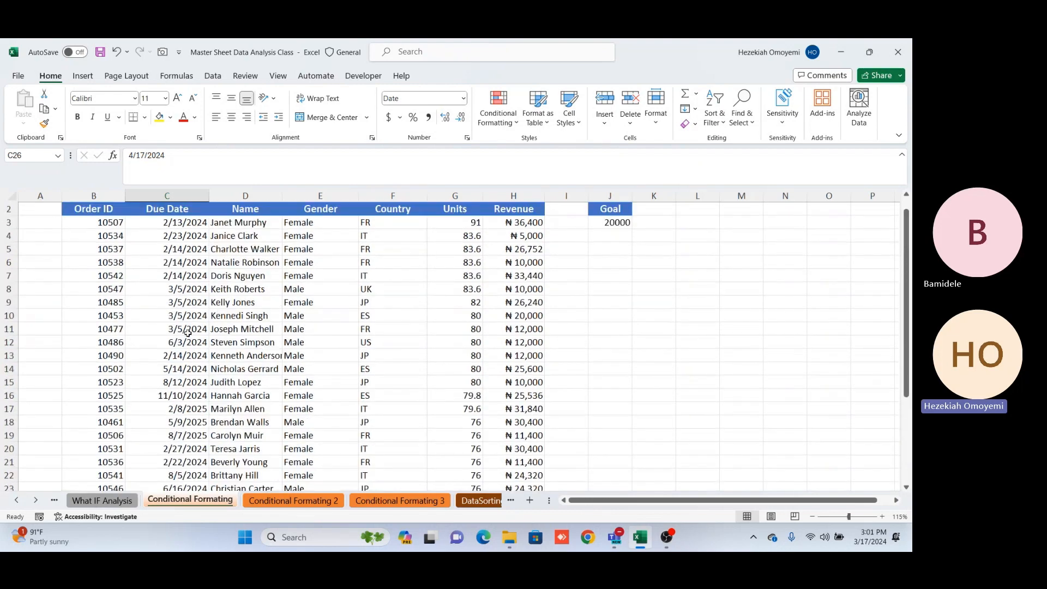
scroll(184, 331, down, 1)
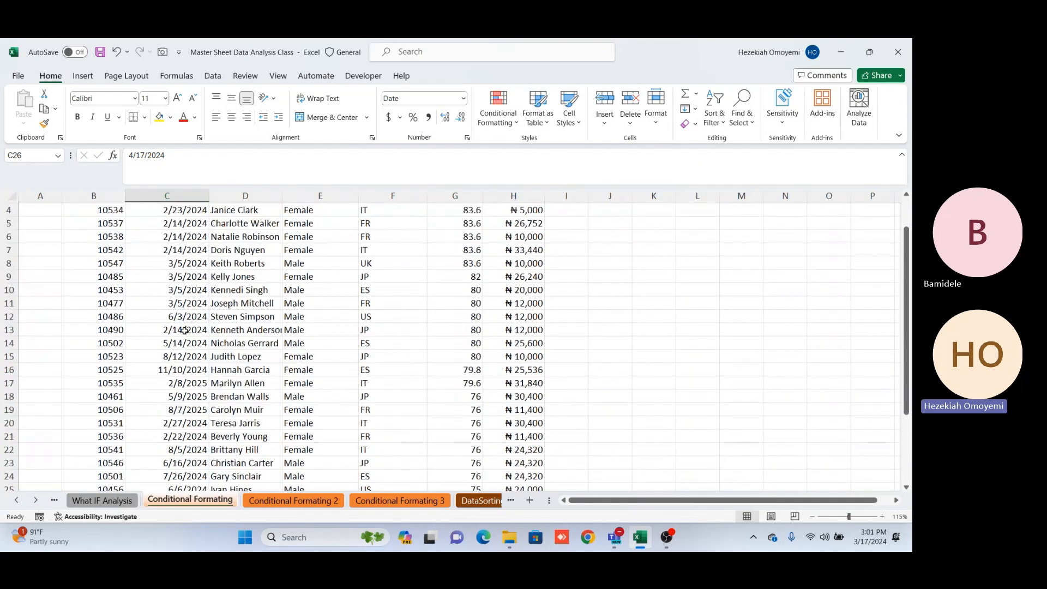
scroll(185, 330, up, 1)
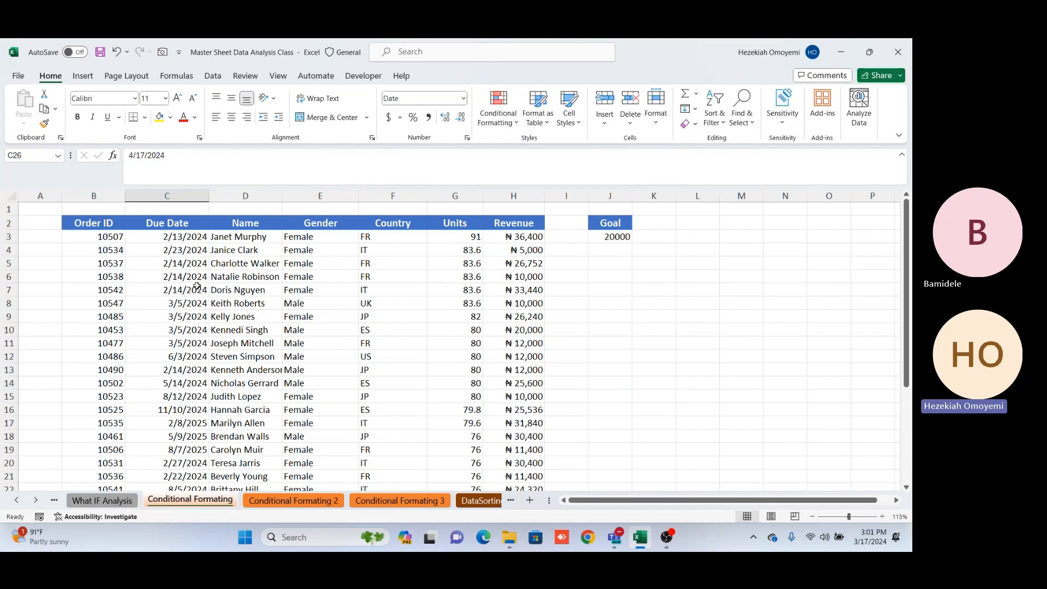
click(898, 389)
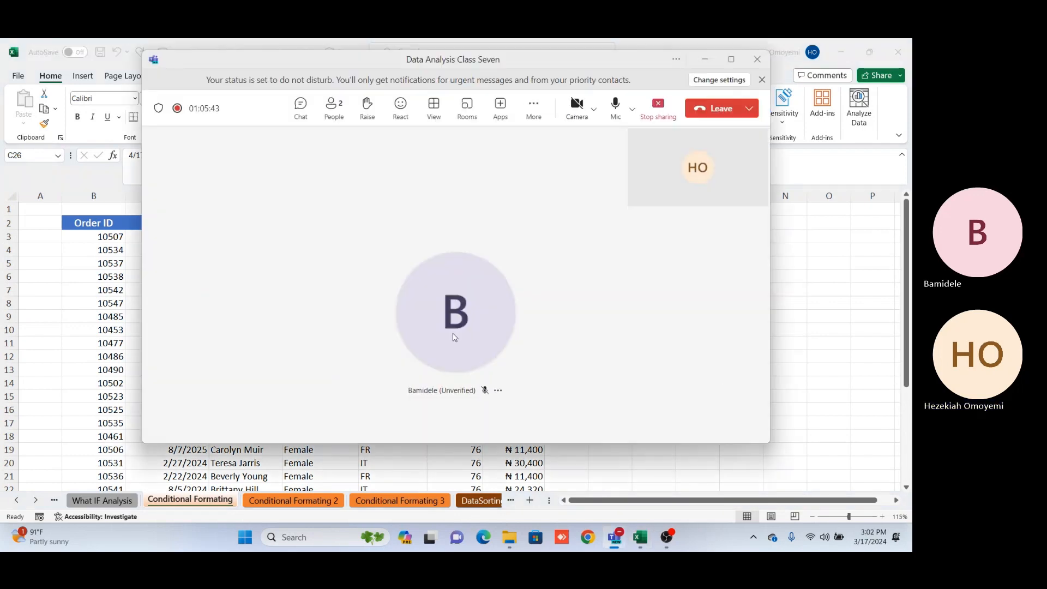
mouse_move(495, 296)
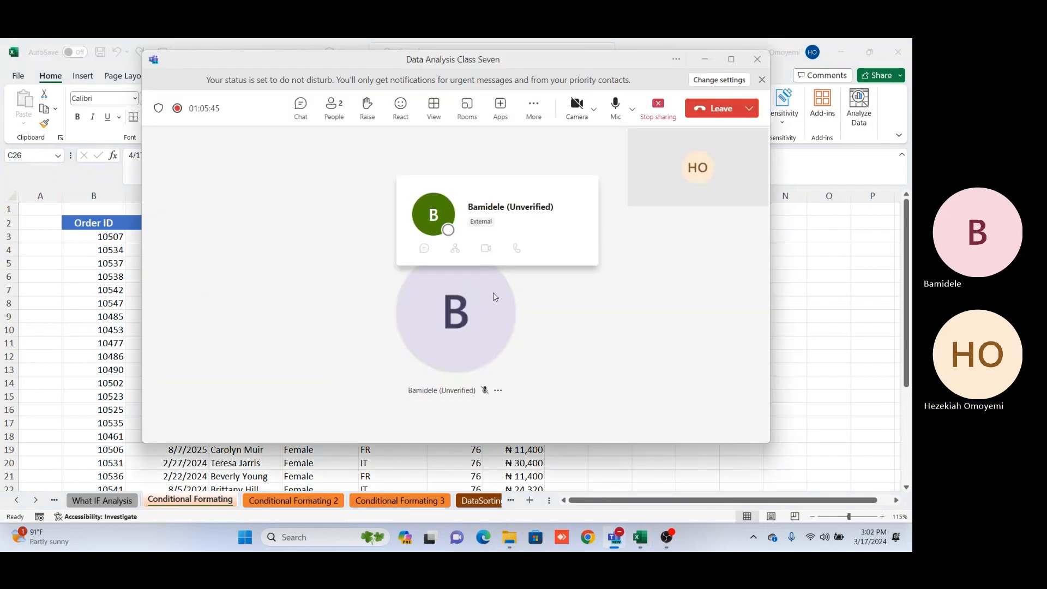
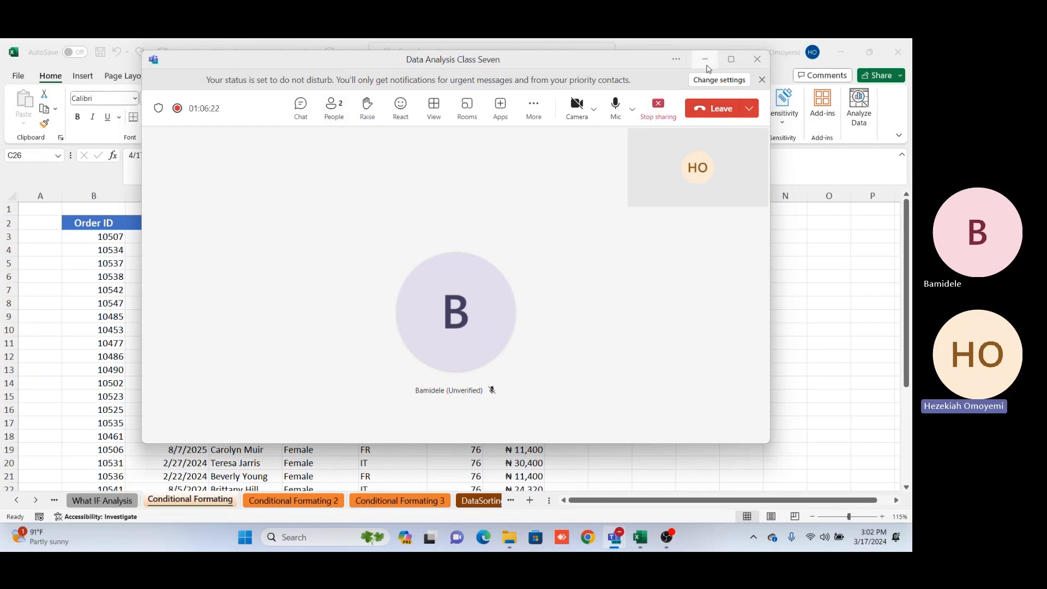
click(705, 60)
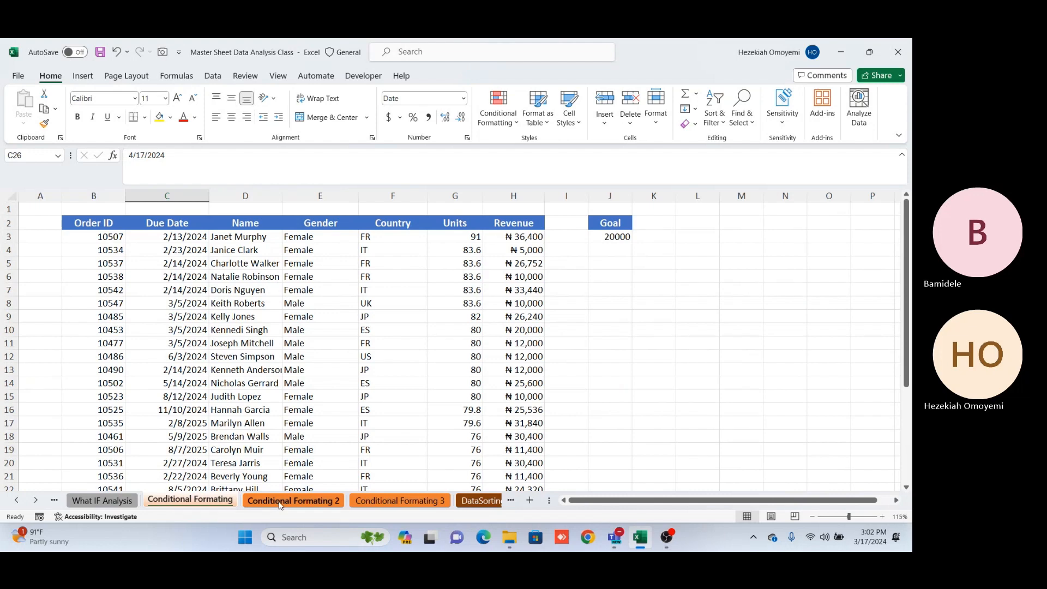
On the Conditional Formating 2 sheet, apply the 3 Triangles icon set to the % Change values in F3 to F13.
click(279, 503)
click(213, 502)
click(278, 503)
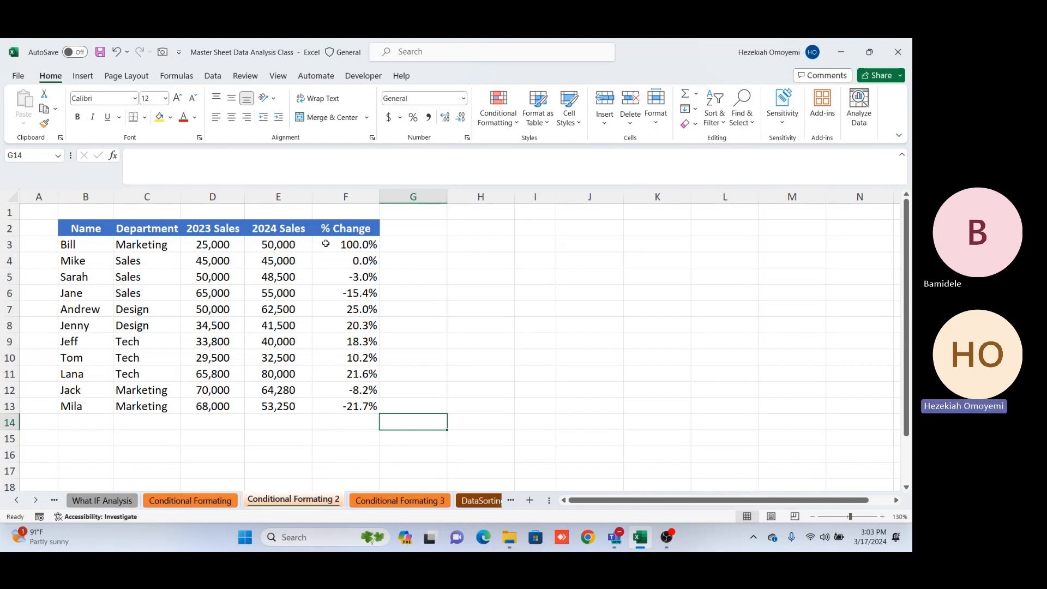
drag(329, 242, 341, 414)
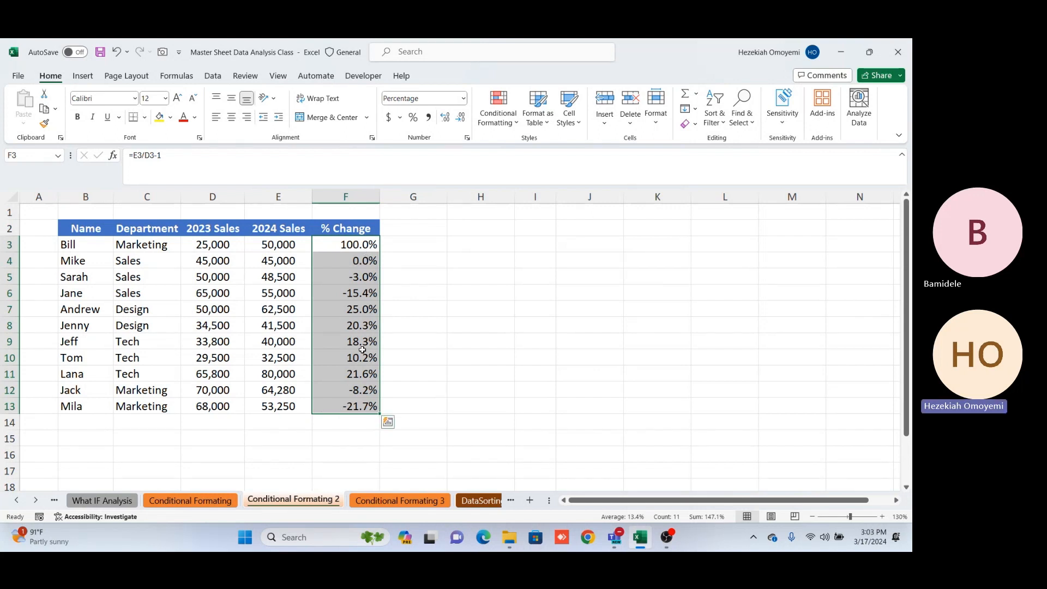
click(514, 121)
mouse_move(555, 177)
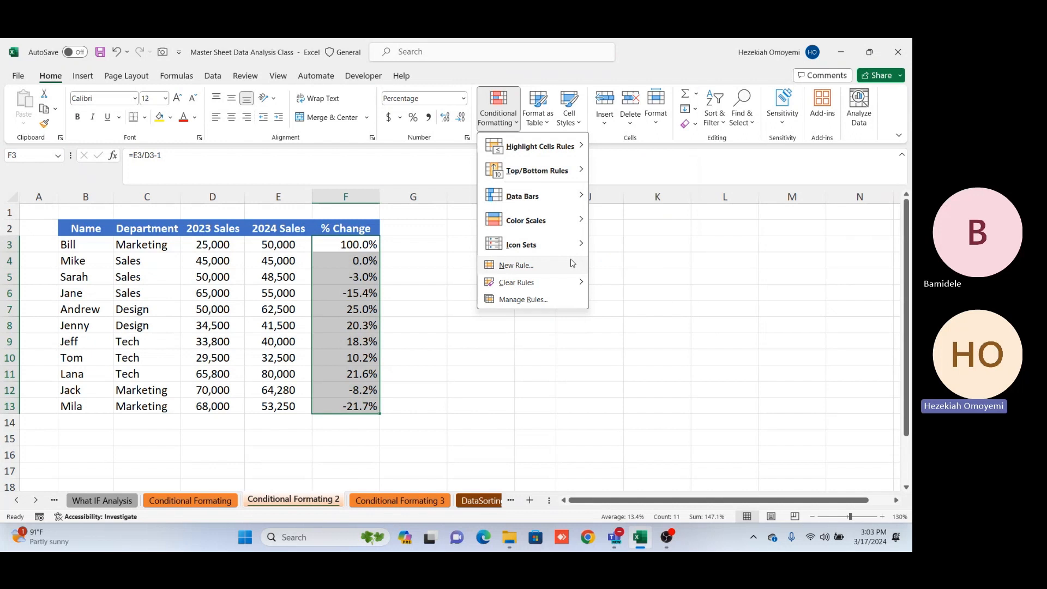
mouse_move(567, 249)
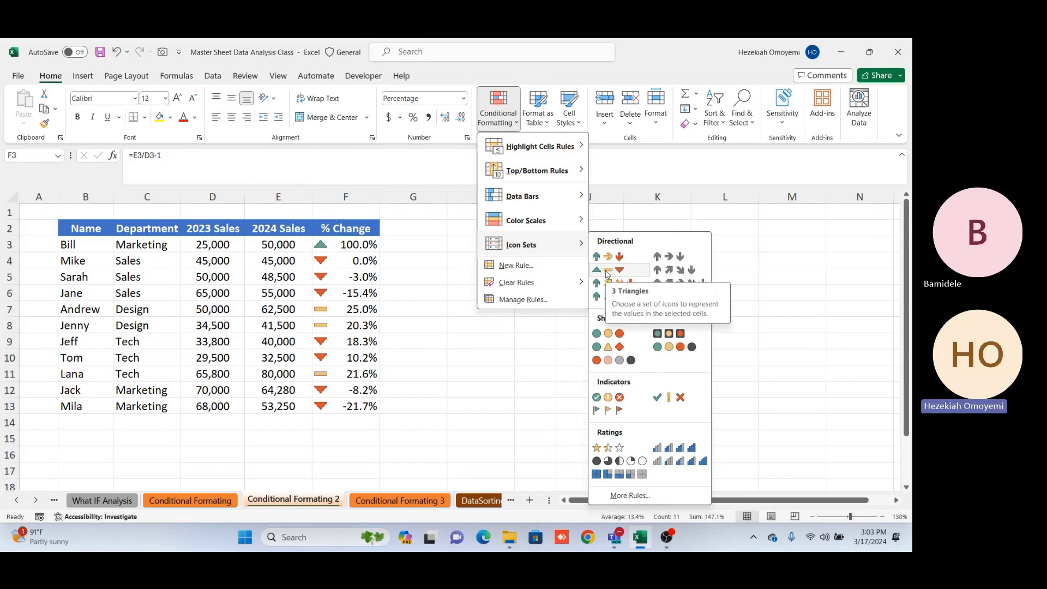
click(607, 270)
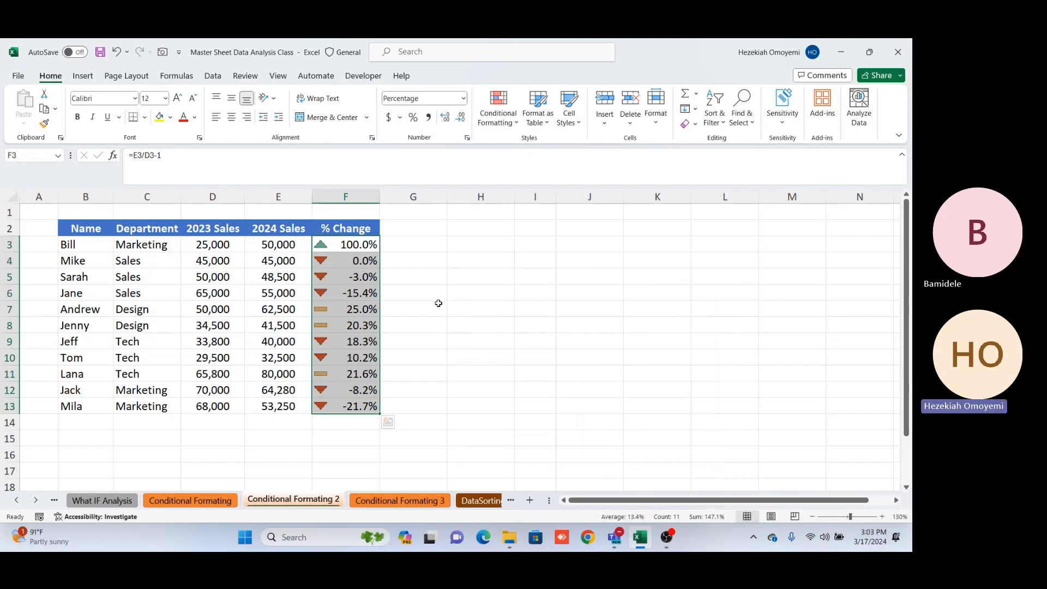
Examine which triangle or bar icon each % Change value received, comparing cells F7, F9 and F10.
scroll(438, 303, up, 2)
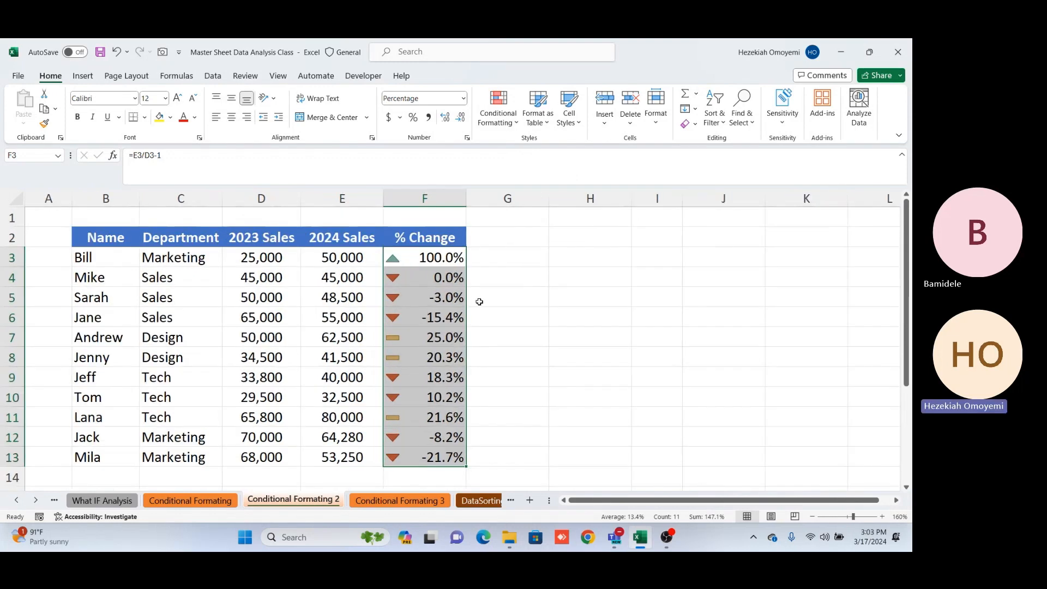
click(508, 262)
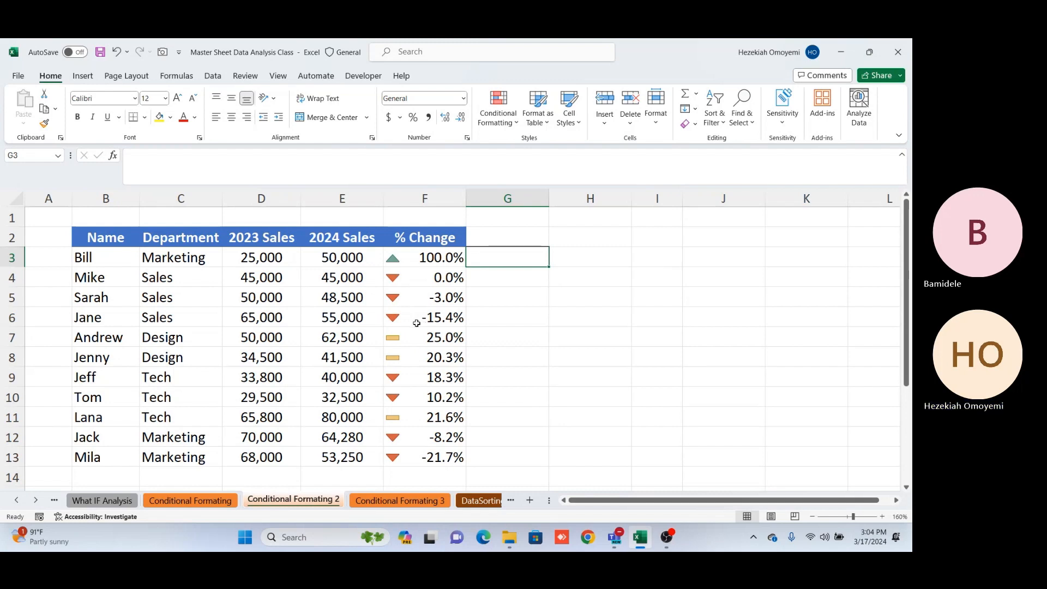
click(410, 377)
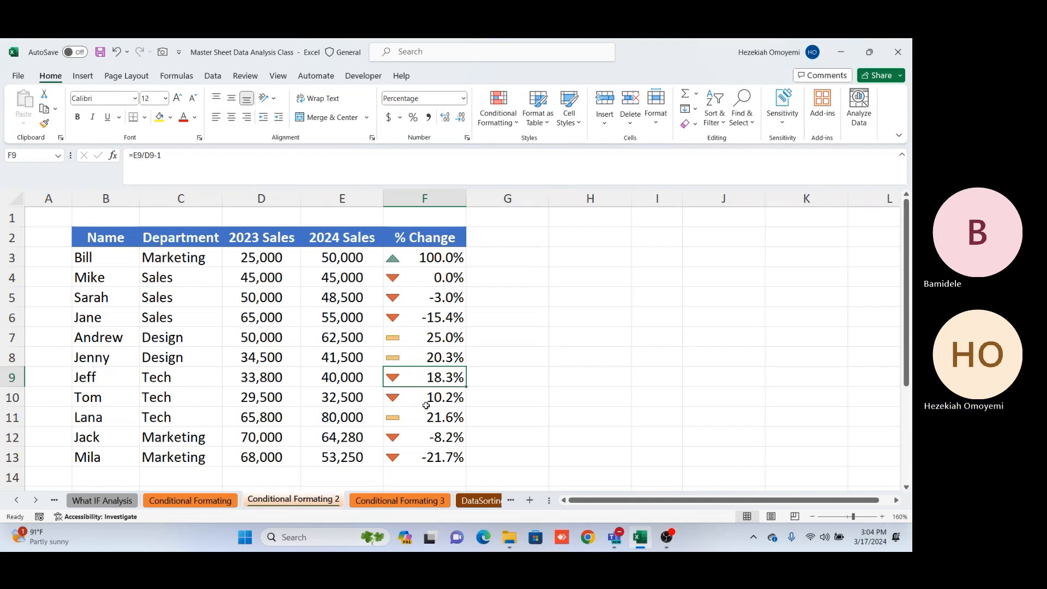
click(421, 401)
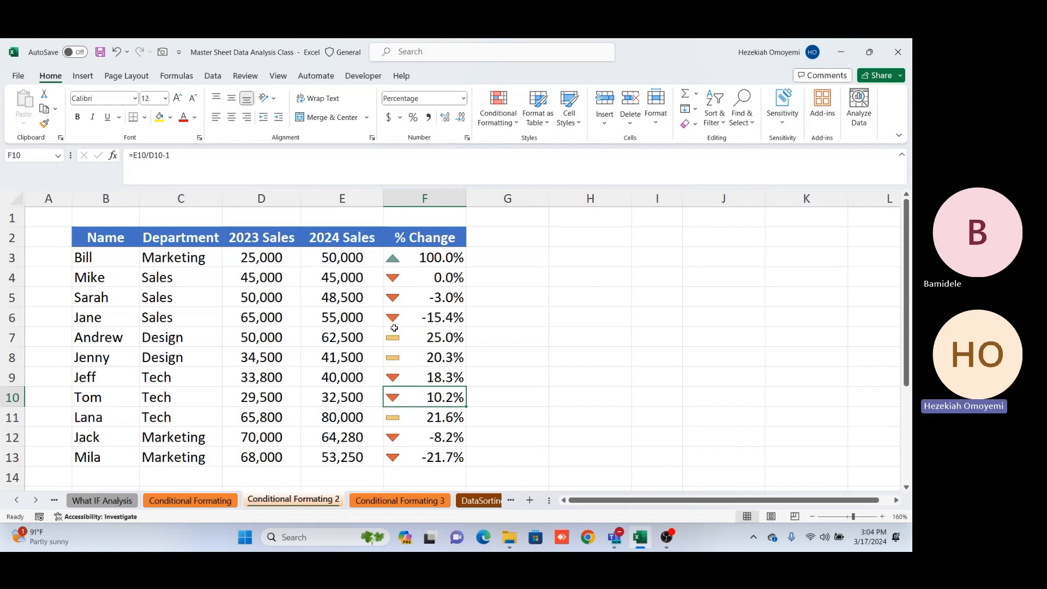
click(412, 343)
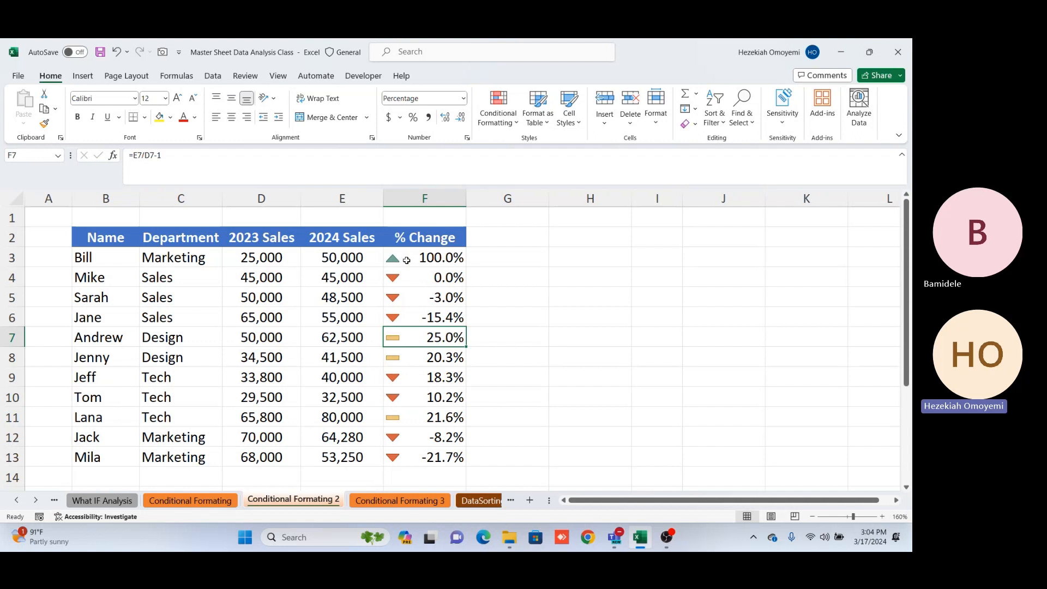
click(412, 369)
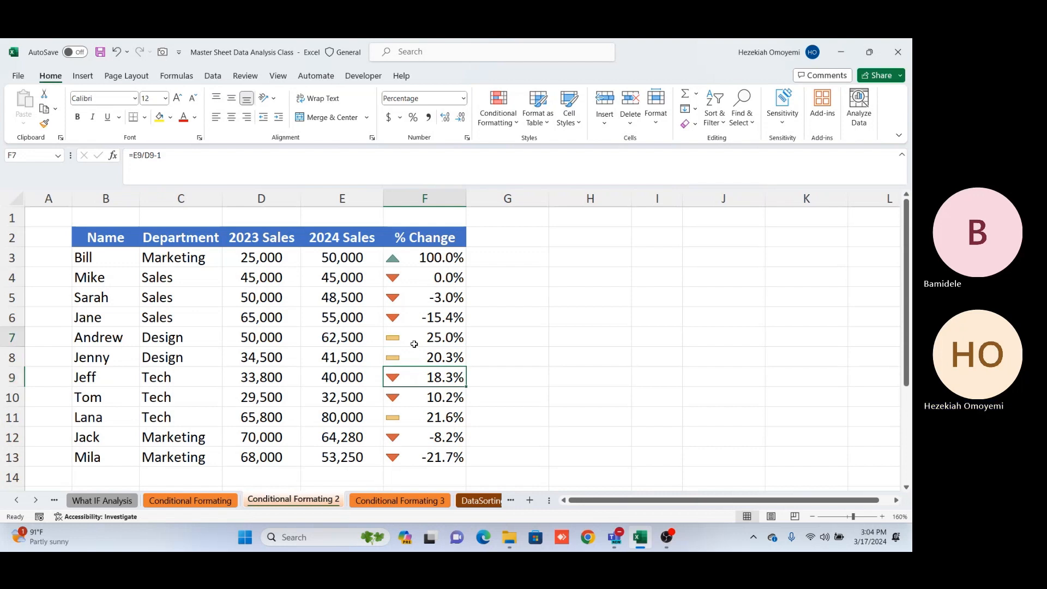
click(414, 344)
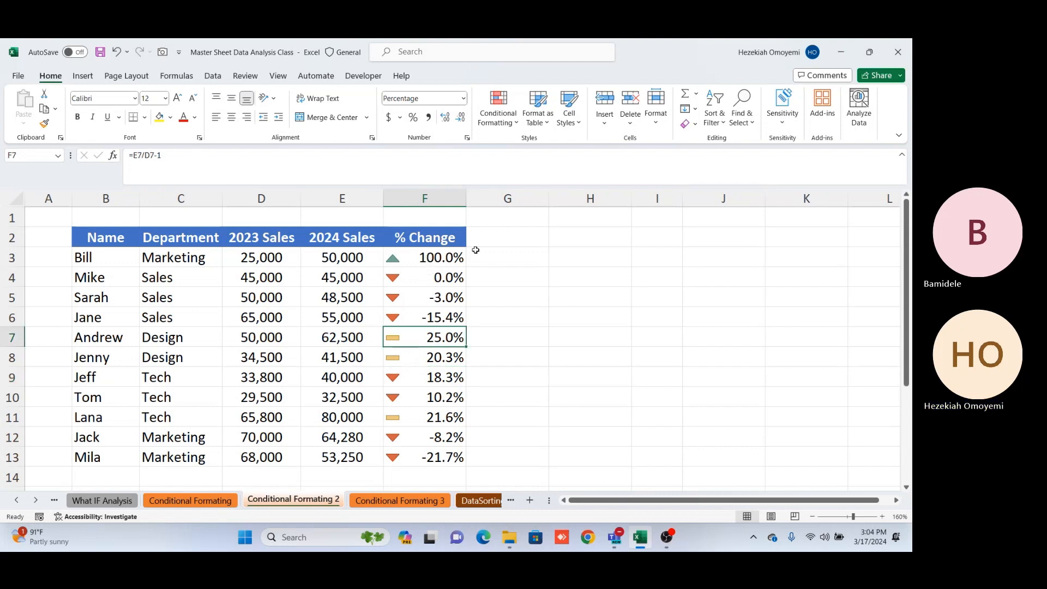
Edit the % Change icon set rule so the green triangle marks values > 0 with type Number.
click(513, 124)
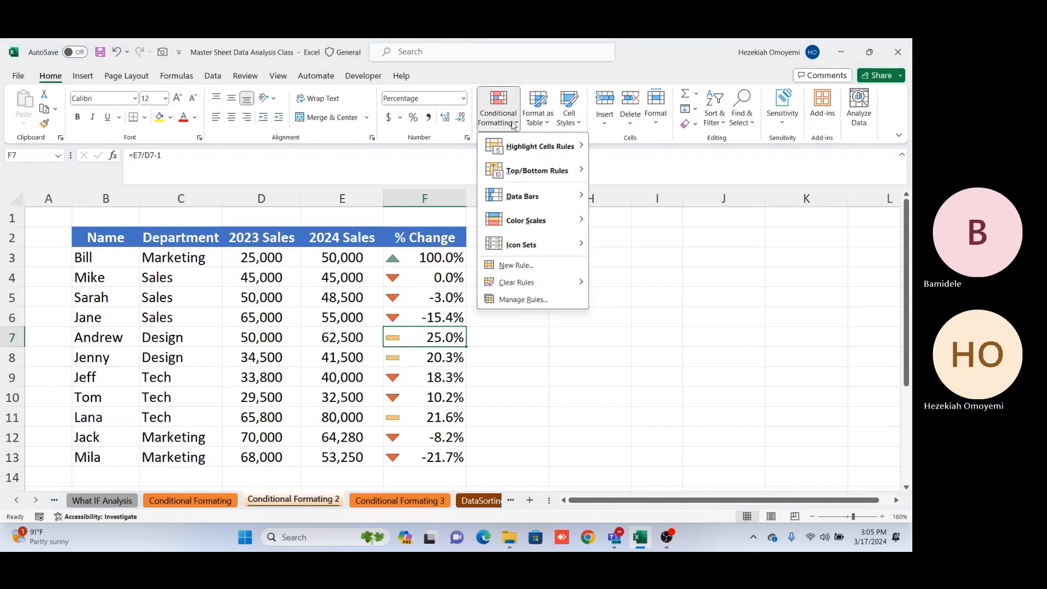
mouse_move(532, 176)
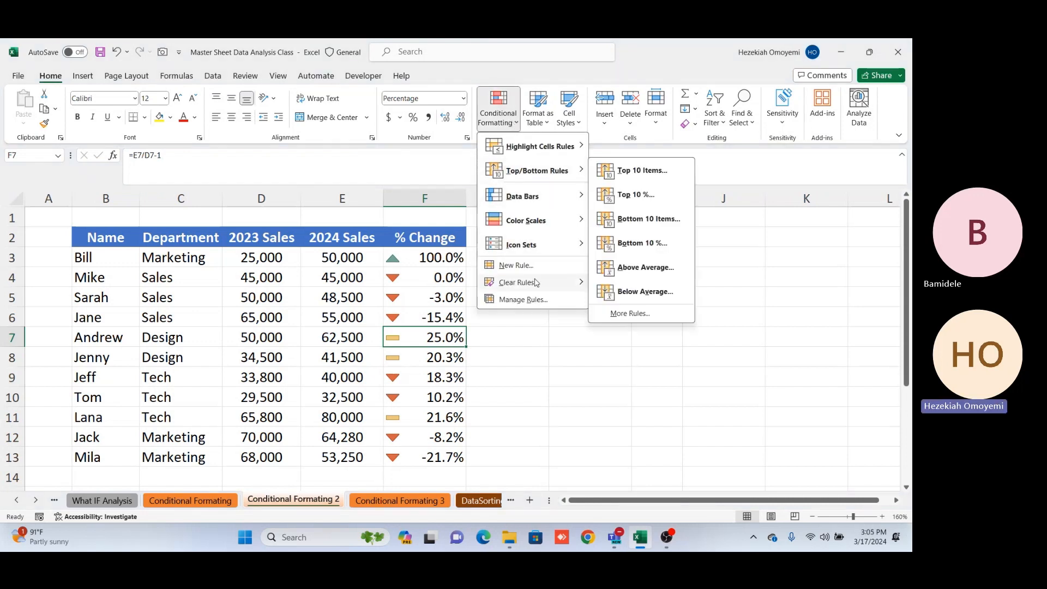
click(532, 301)
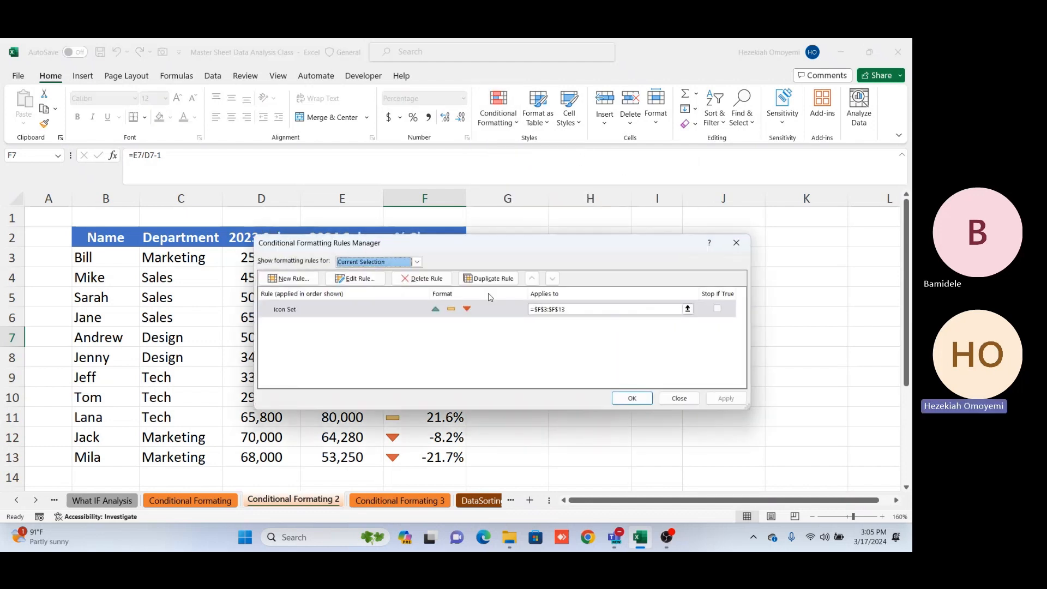
mouse_move(487, 253)
mouse_down()
mouse_move(448, 251)
mouse_move(475, 252)
mouse_up()
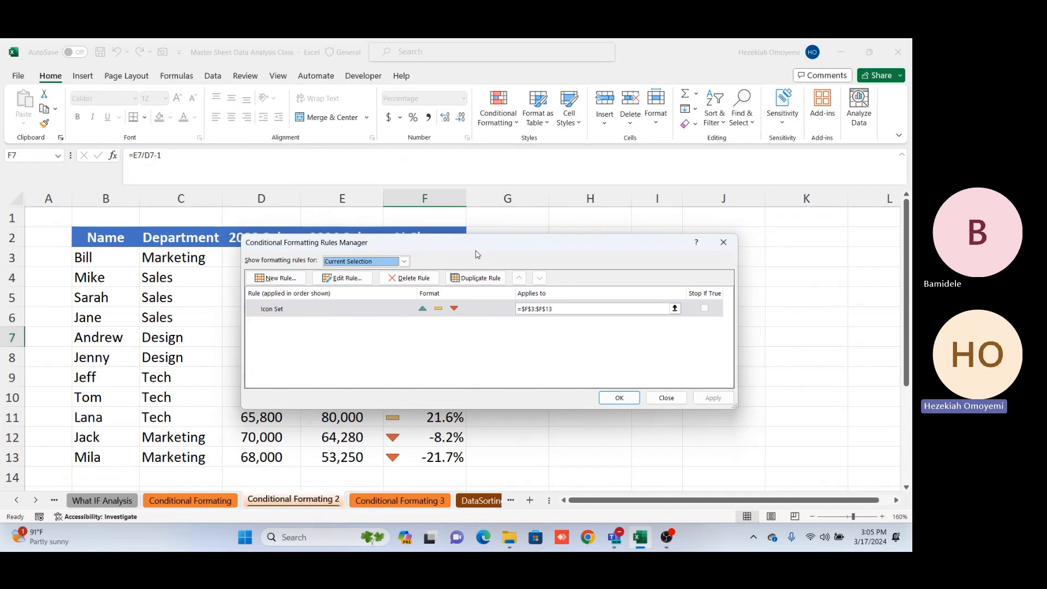
click(358, 280)
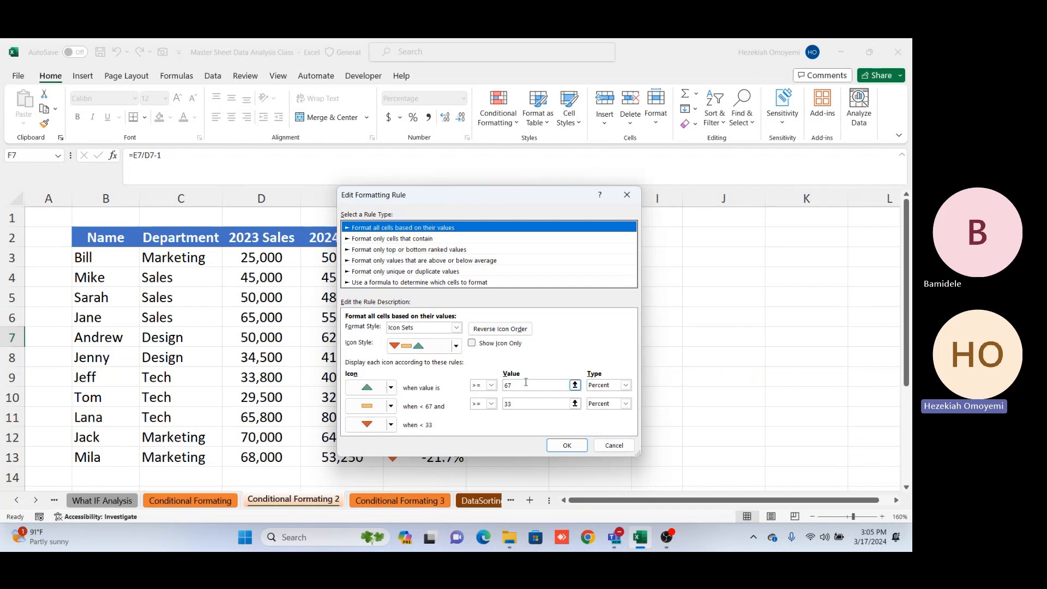
click(491, 385)
click(482, 406)
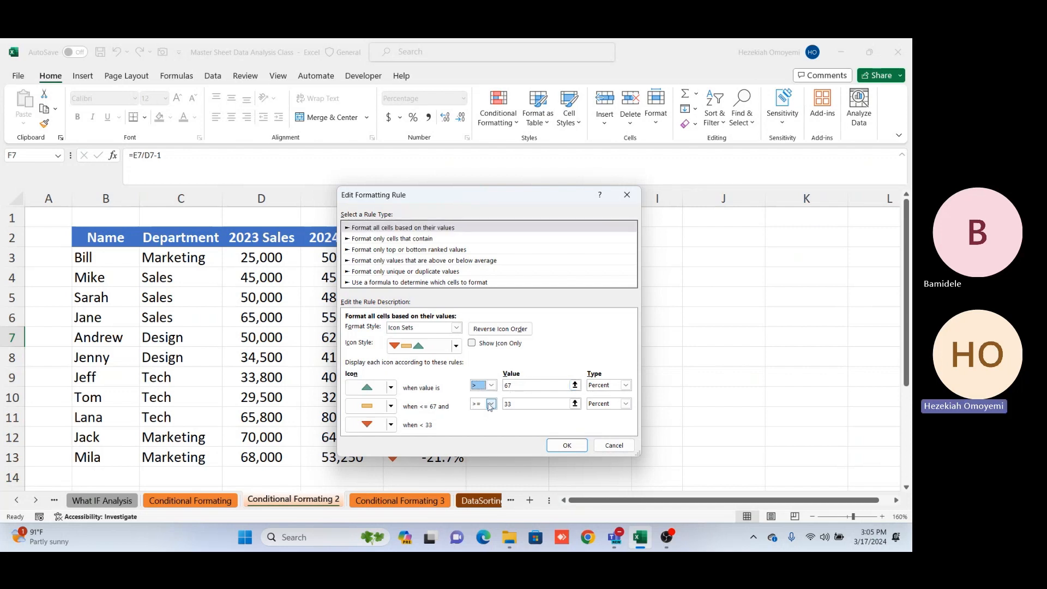
click(521, 384)
key(BackSpace)
key(BackSpace)
text(0)
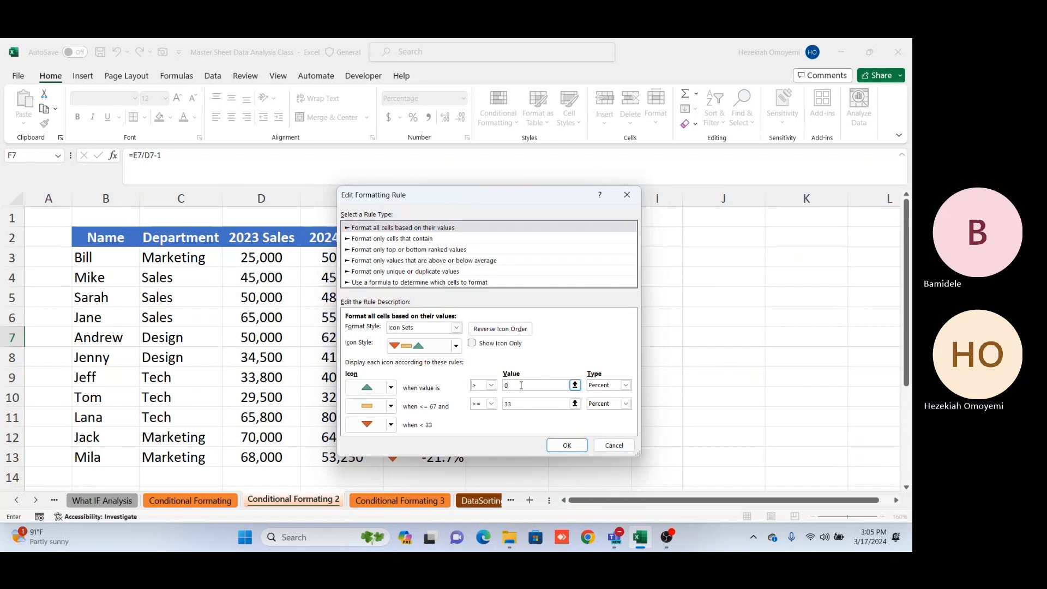
click(626, 385)
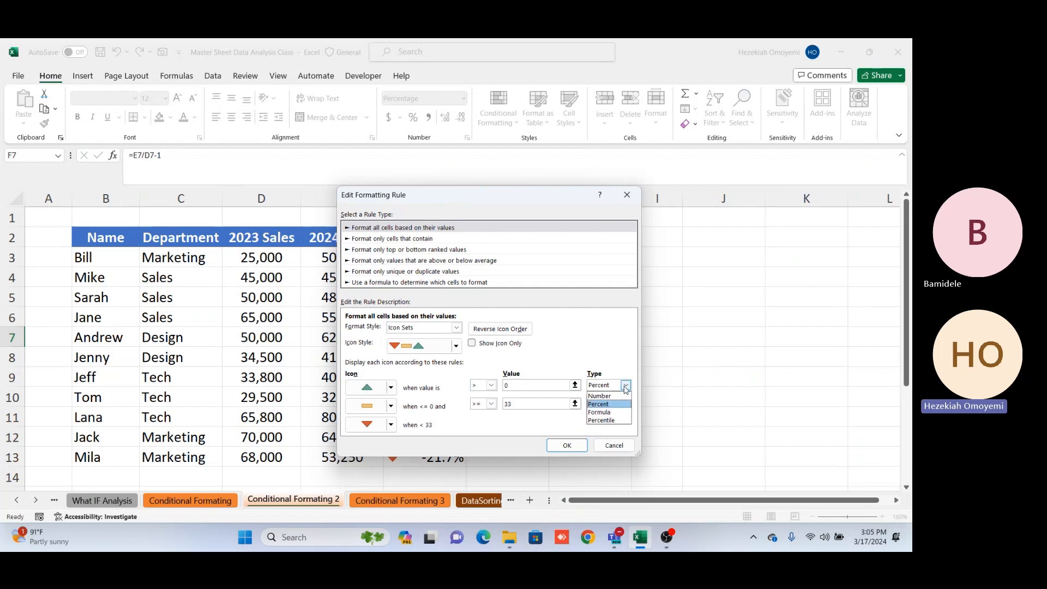
click(600, 396)
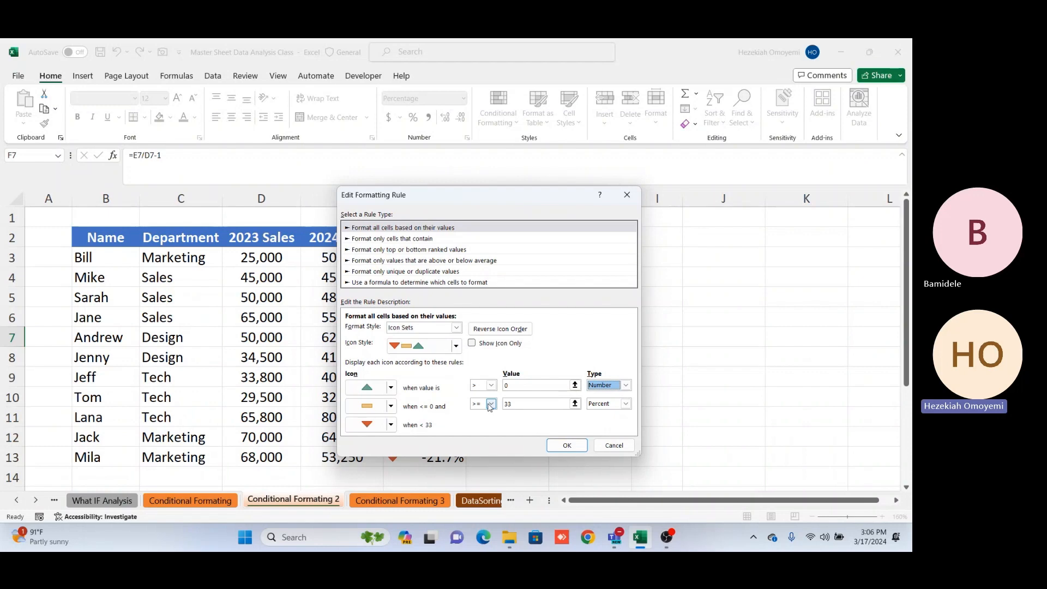
Set the yellow bar's threshold to >= 0 with type Number and apply the edited icon set rule.
click(524, 406)
key(BackSpace)
key(BackSpace)
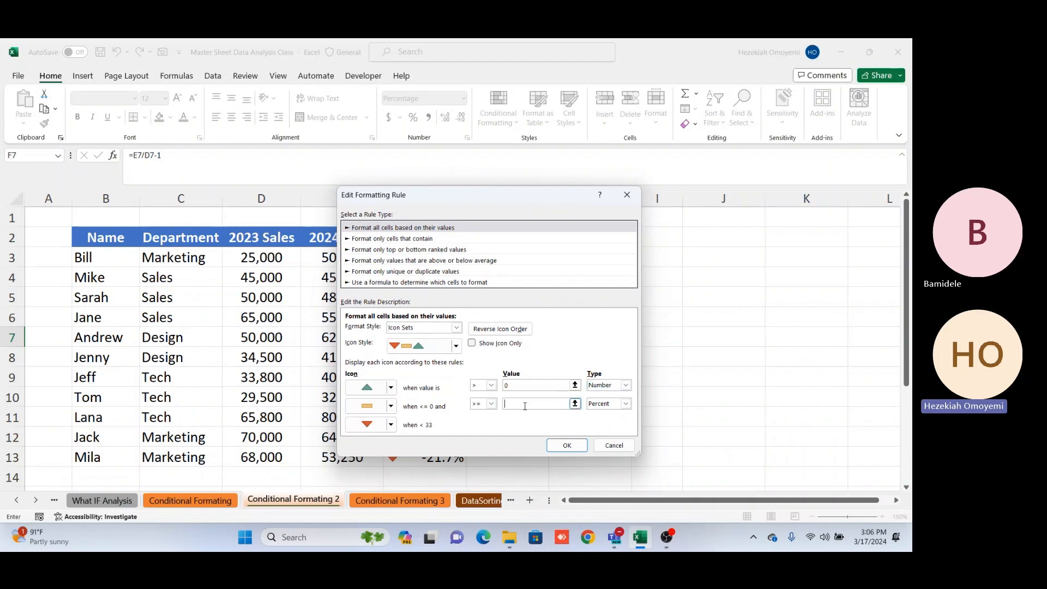
text(0)
click(626, 403)
click(603, 414)
click(565, 445)
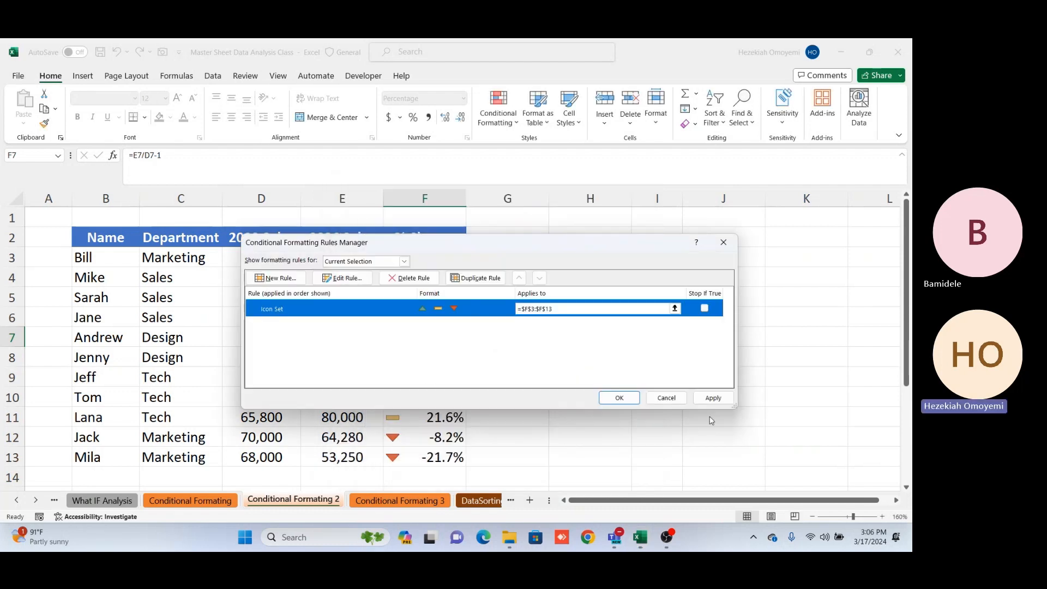
click(712, 400)
click(618, 397)
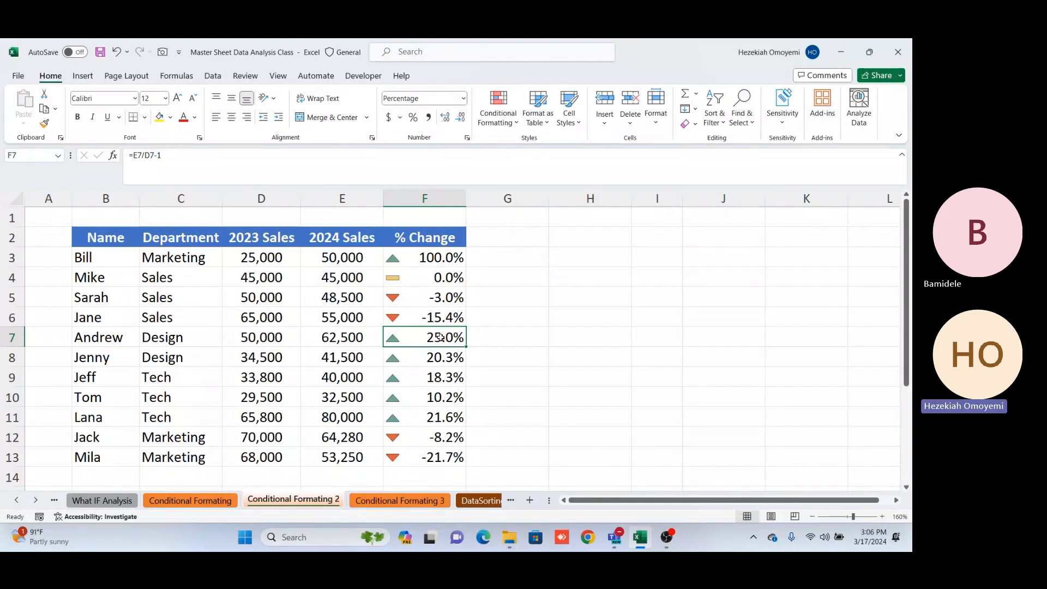
Review the updated icons in the % Change column from F3 down to F13.
click(418, 282)
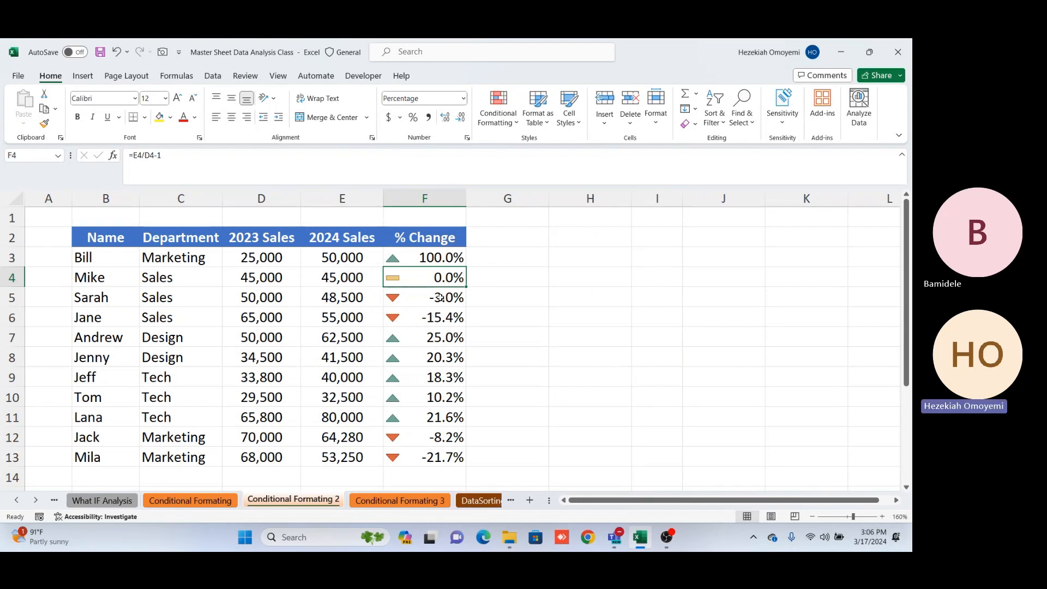
drag(433, 257, 403, 458)
click(403, 458)
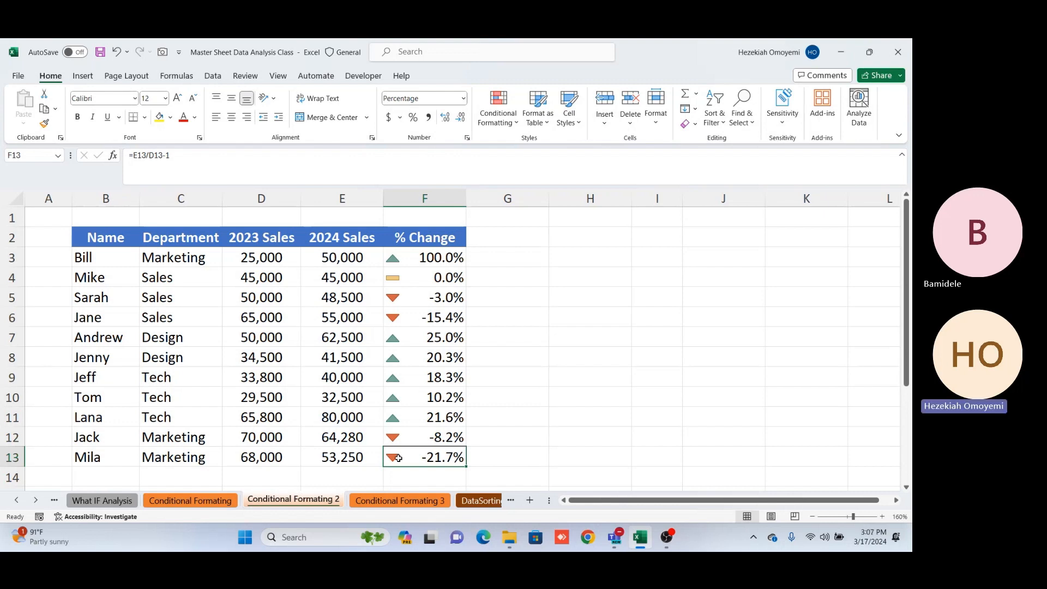
Apply green gradient-fill data bars to the Jan-24 sales in C3:C11 on the Conditional Formating 3 sheet.
click(403, 500)
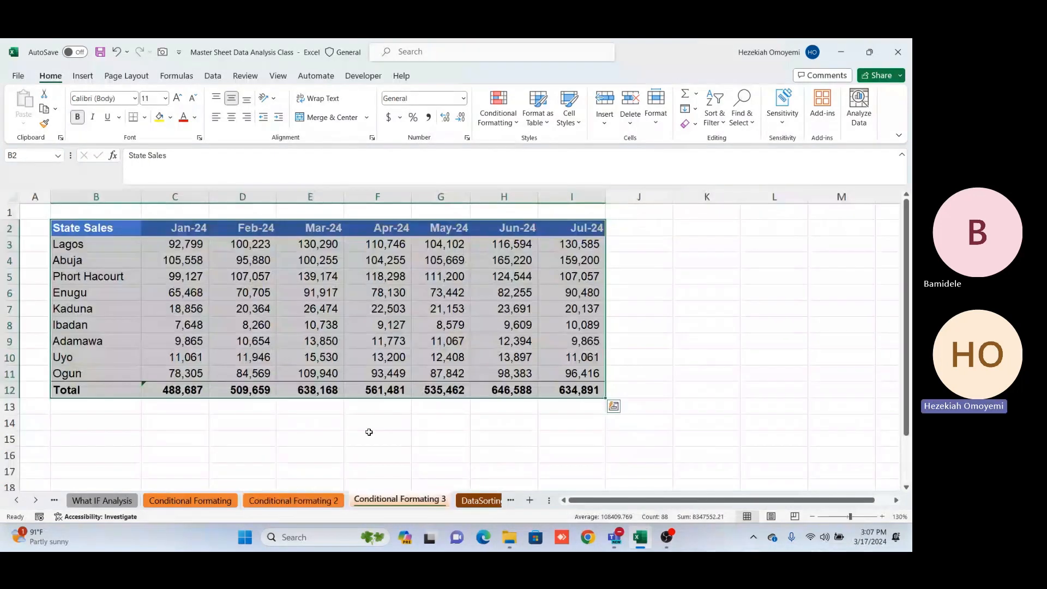
click(104, 242)
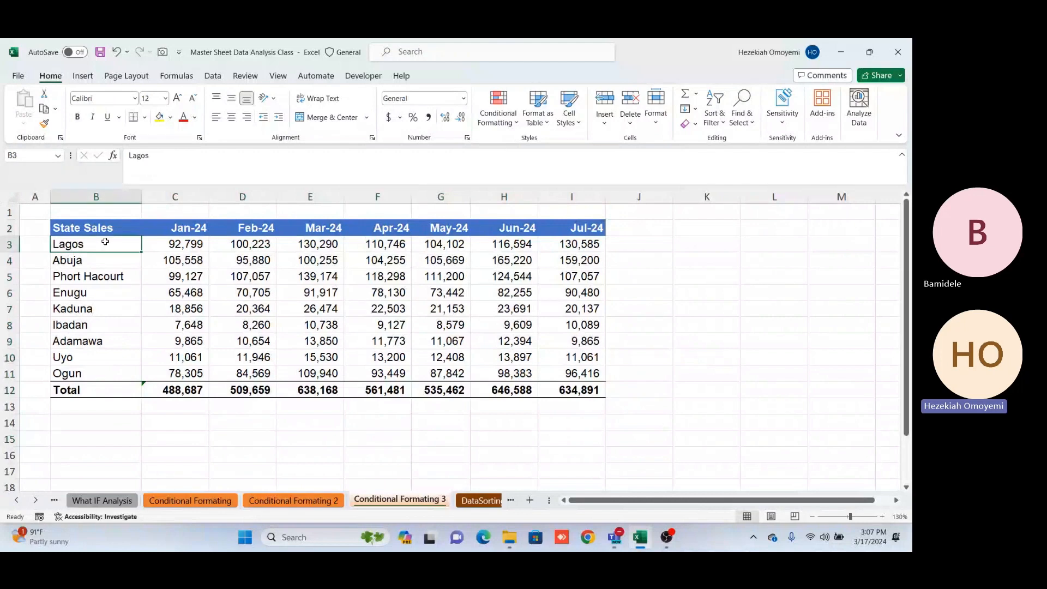
drag(105, 241, 118, 370)
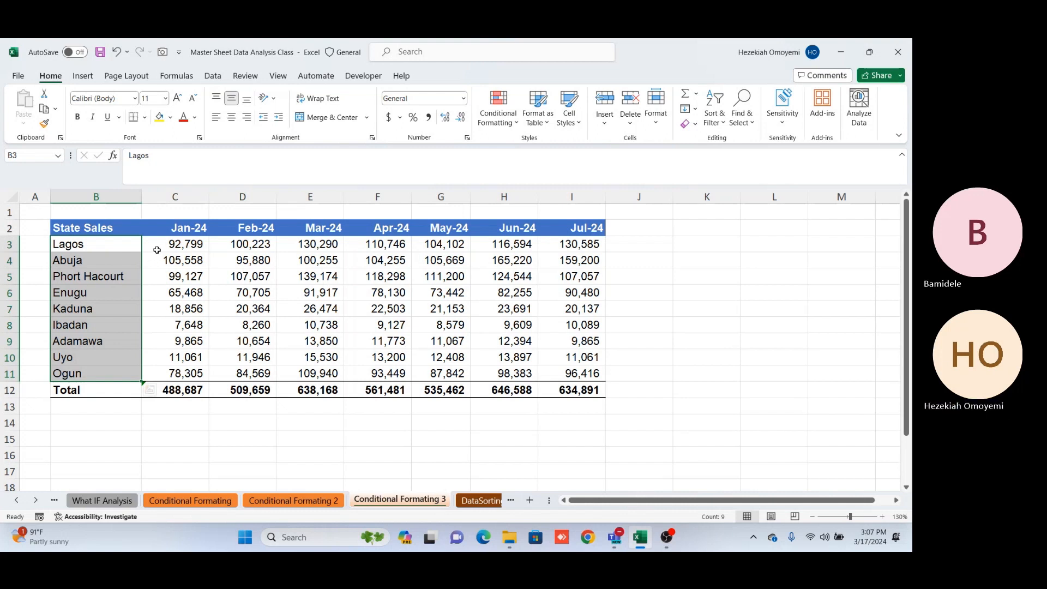
click(186, 241)
drag(185, 241, 180, 375)
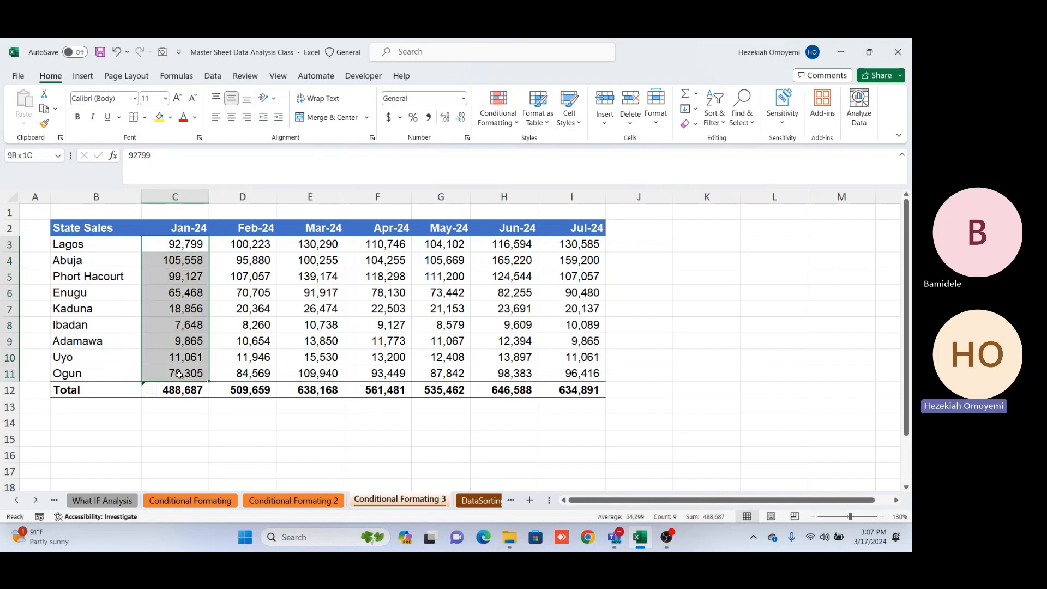
click(518, 123)
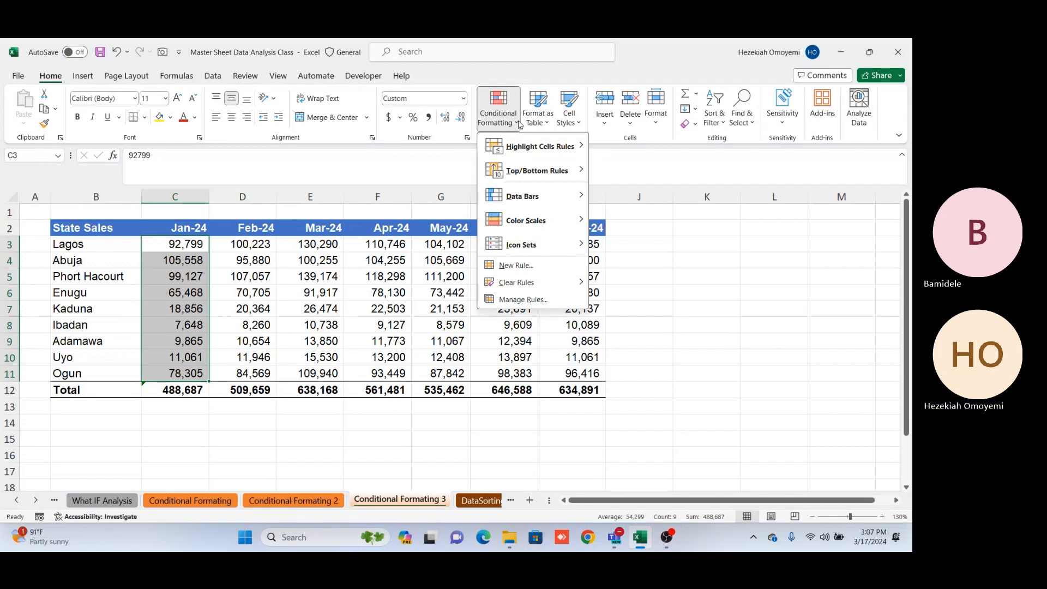
mouse_move(546, 200)
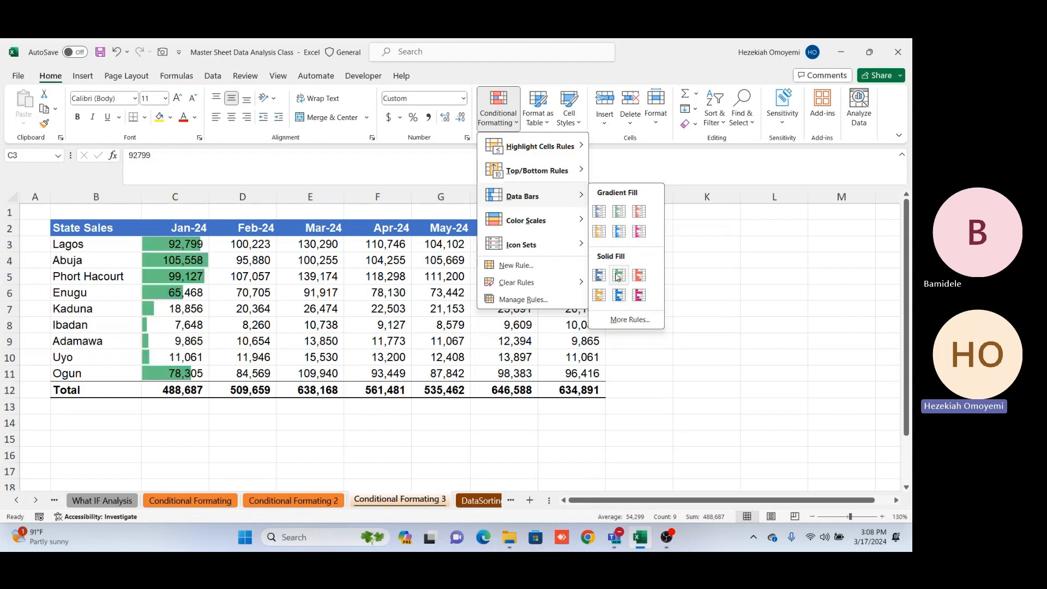
click(617, 229)
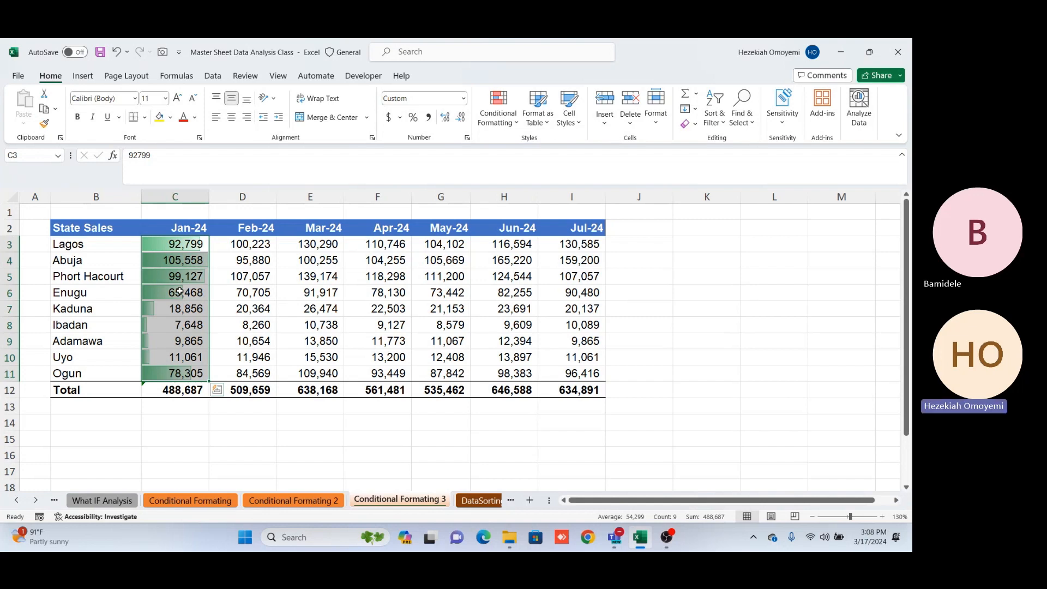
scroll(180, 291, up, 1)
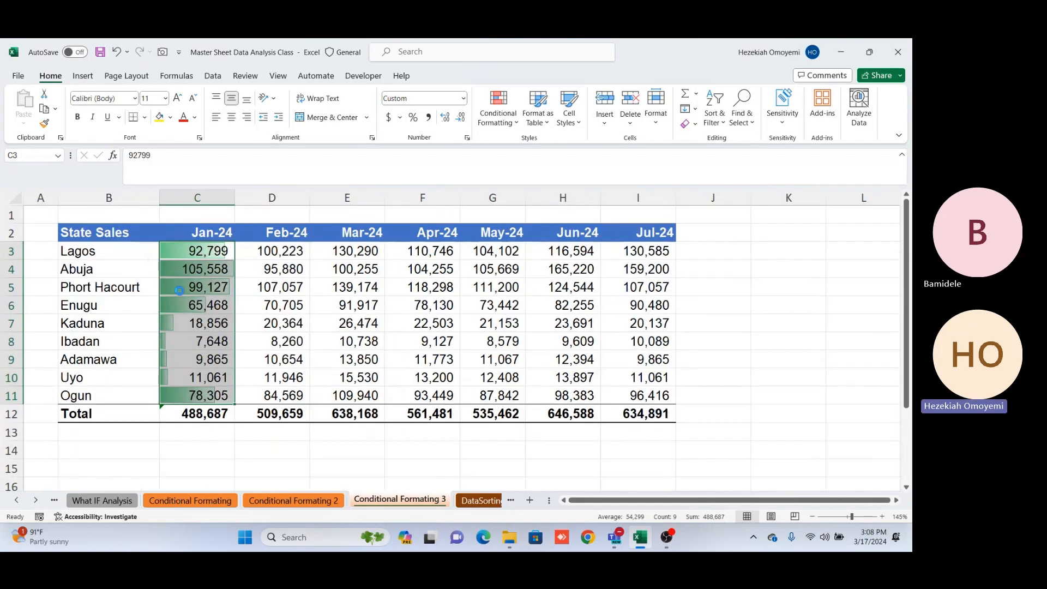
scroll(179, 290, up, 1)
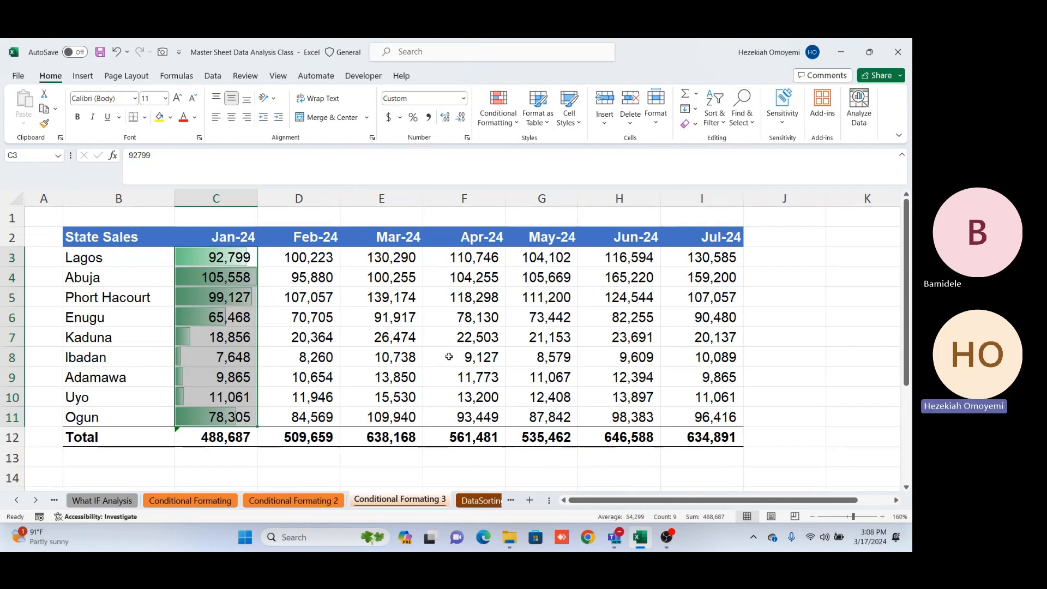
scroll(449, 356, down, 2)
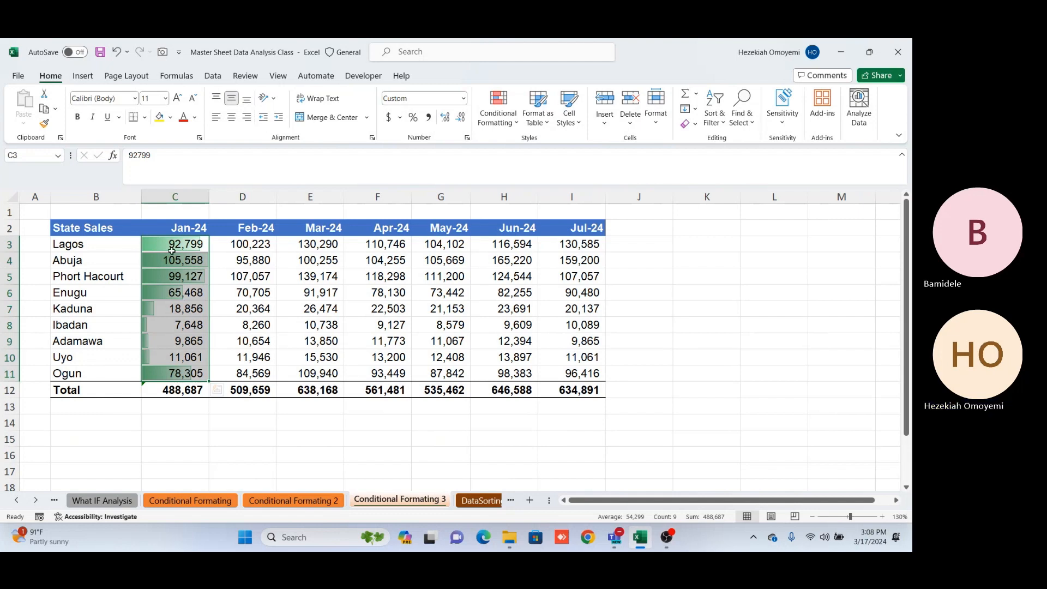
Create a Win/Loss sparkline in J3 from data range C3:I3 and fill it down to J11.
click(637, 245)
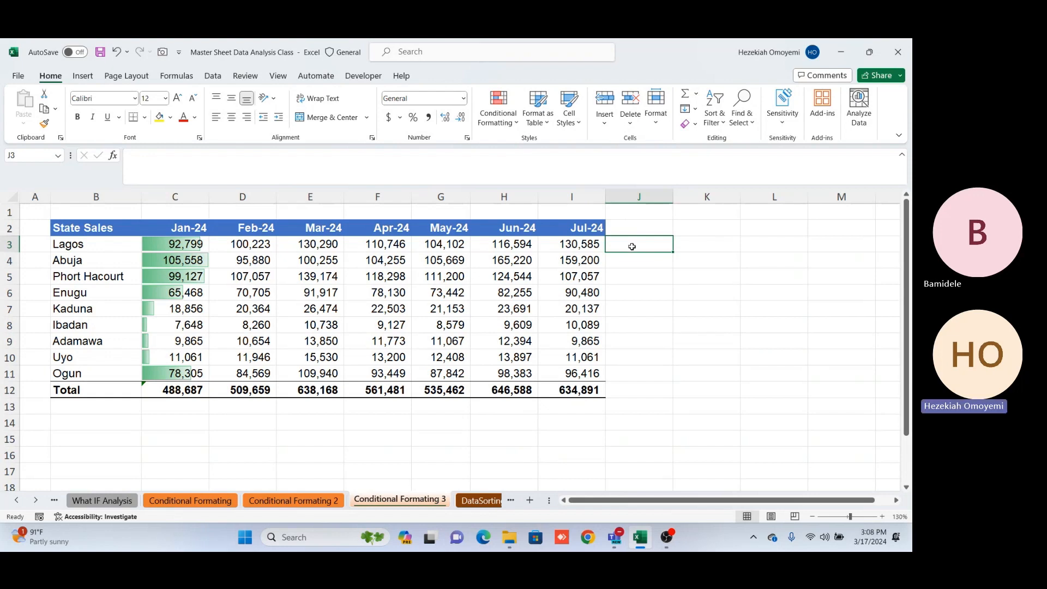
click(82, 79)
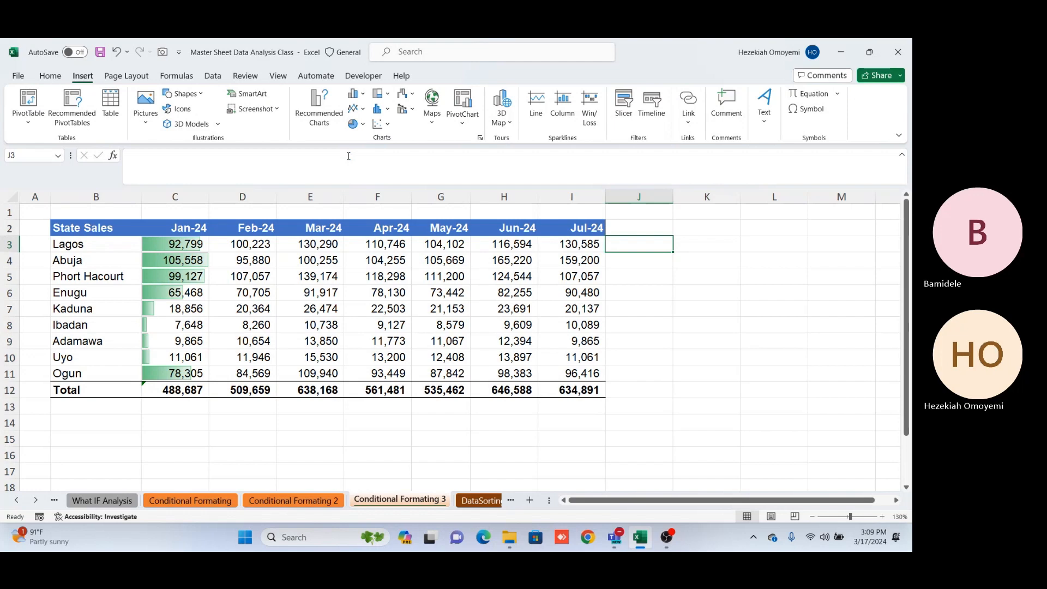
click(361, 112)
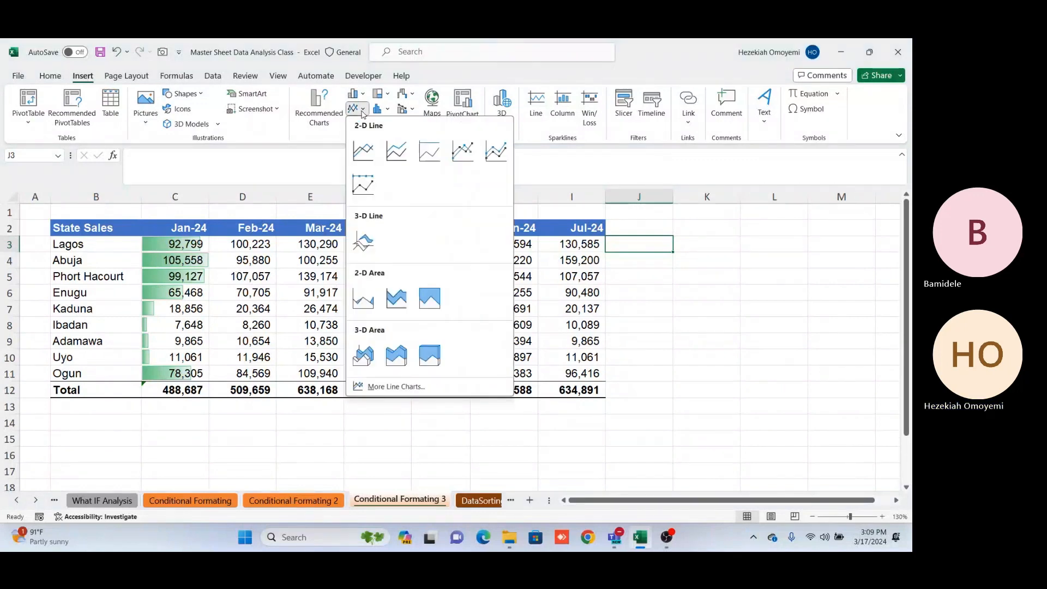
click(362, 112)
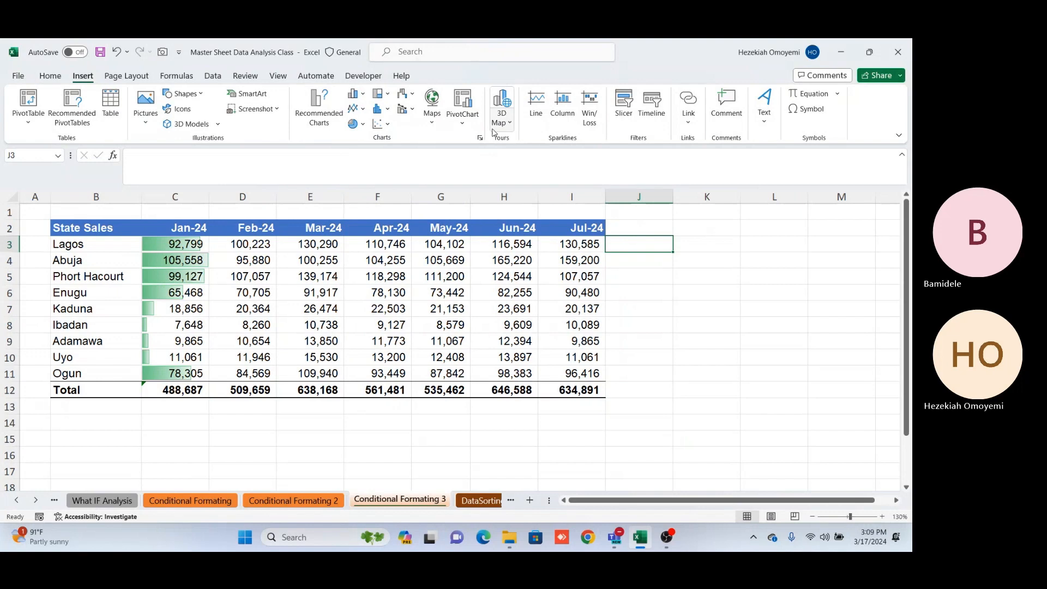
click(589, 105)
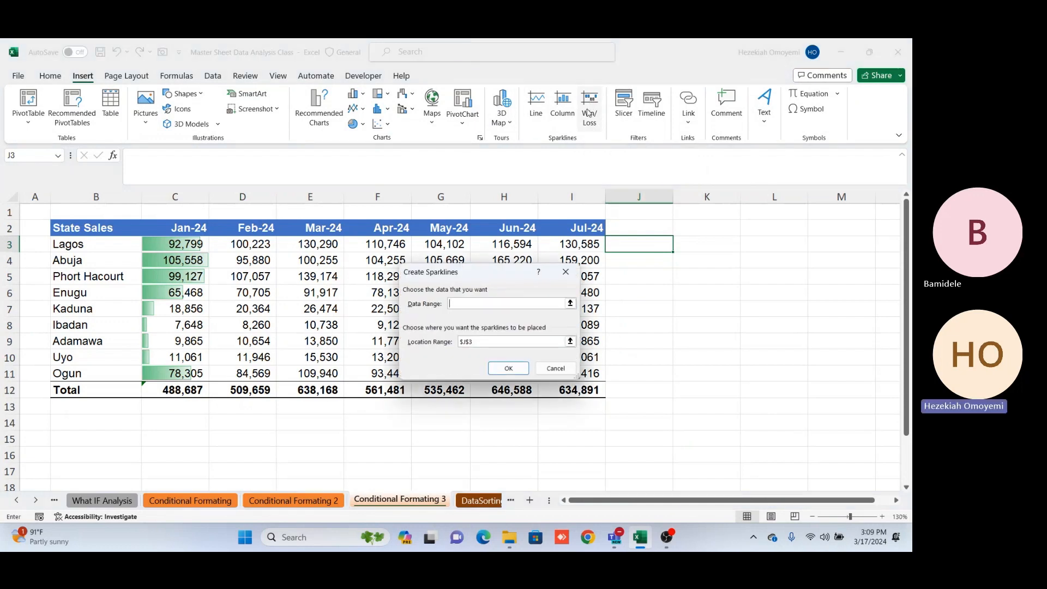
drag(511, 277, 711, 301)
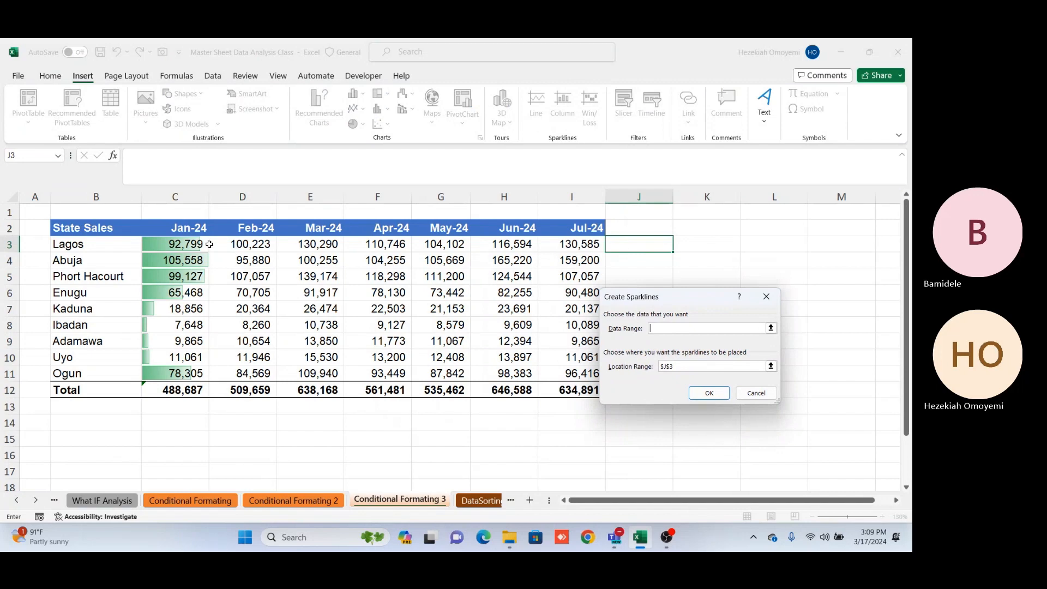
drag(168, 241, 580, 244)
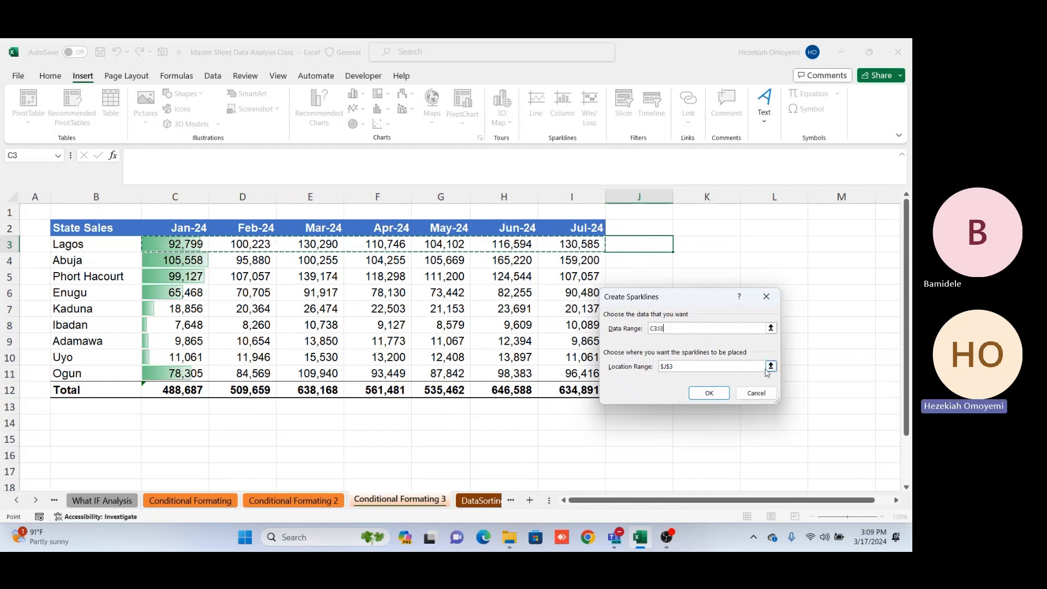
click(701, 391)
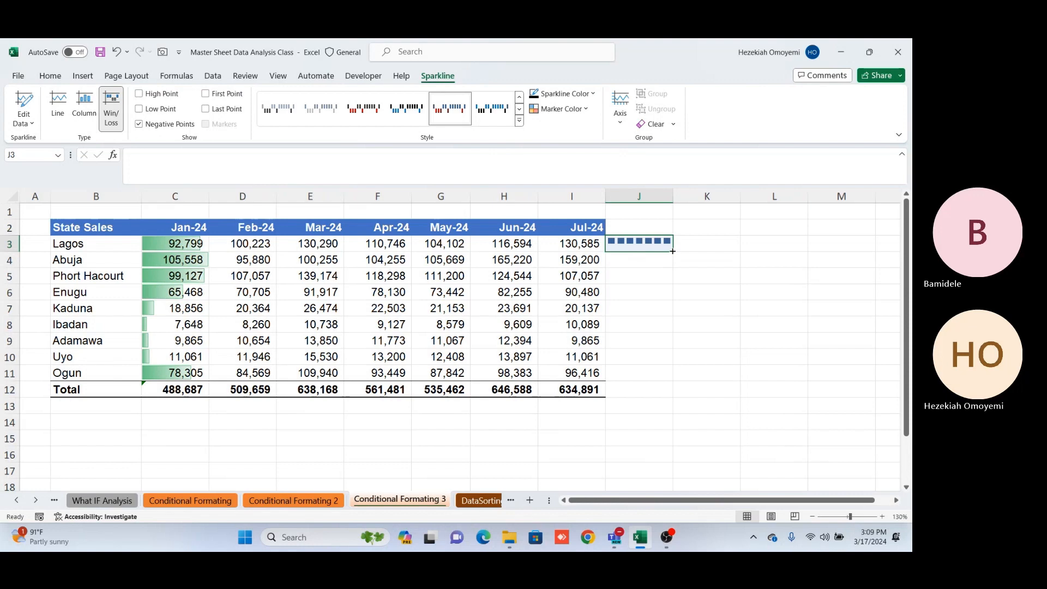
drag(672, 251, 673, 381)
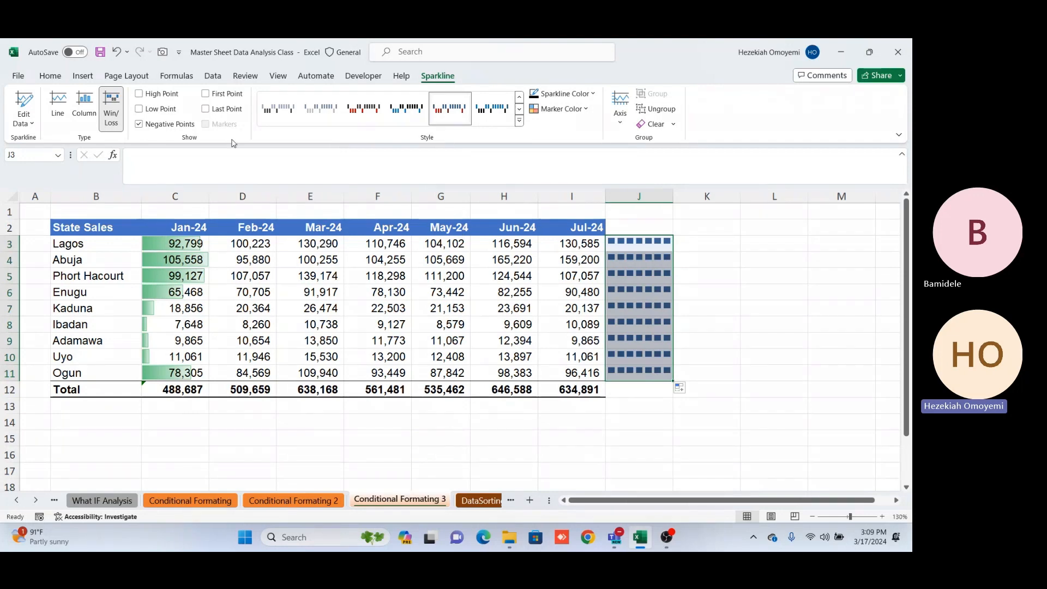
Change the sparklines in J3:J11 to the Line type with the black line style.
click(58, 106)
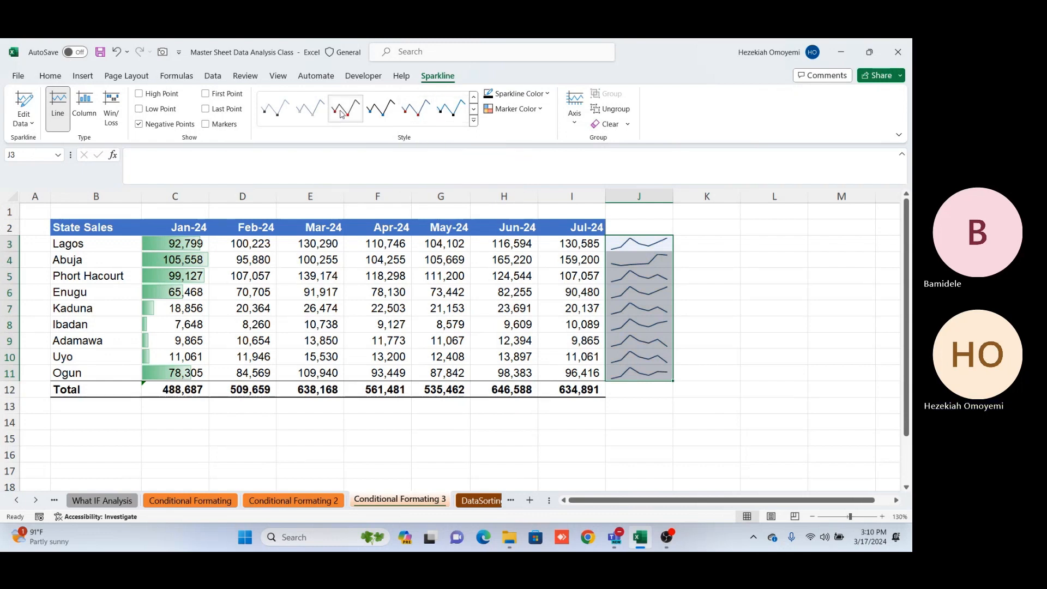
click(700, 309)
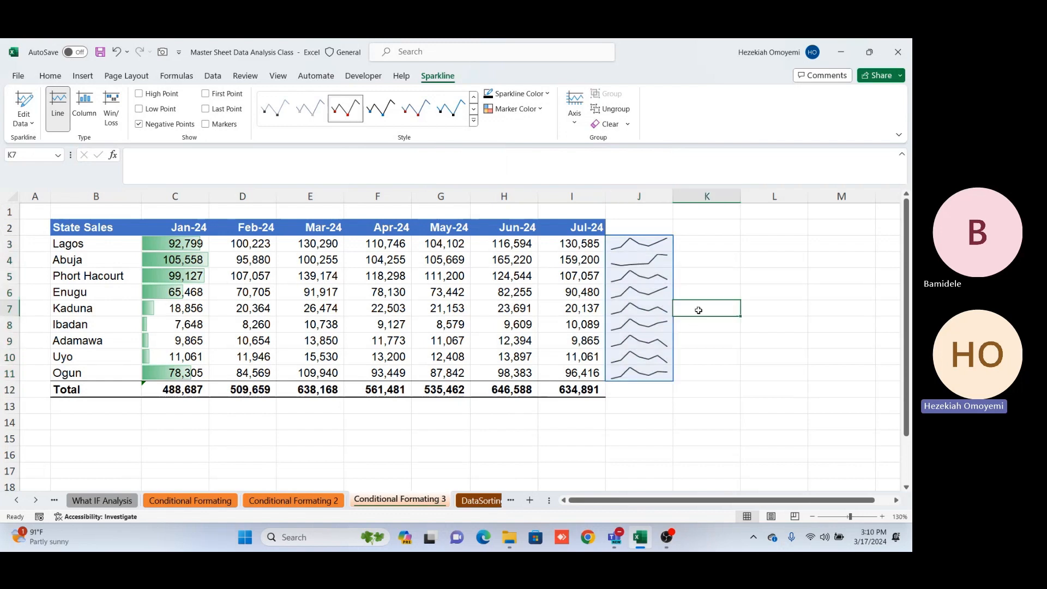
click(641, 250)
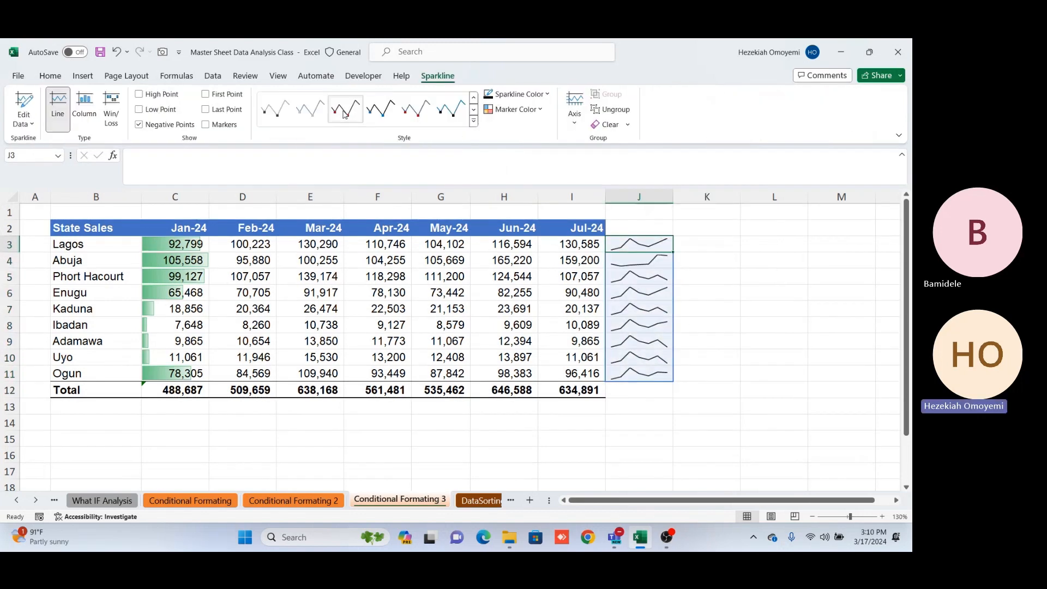
click(663, 306)
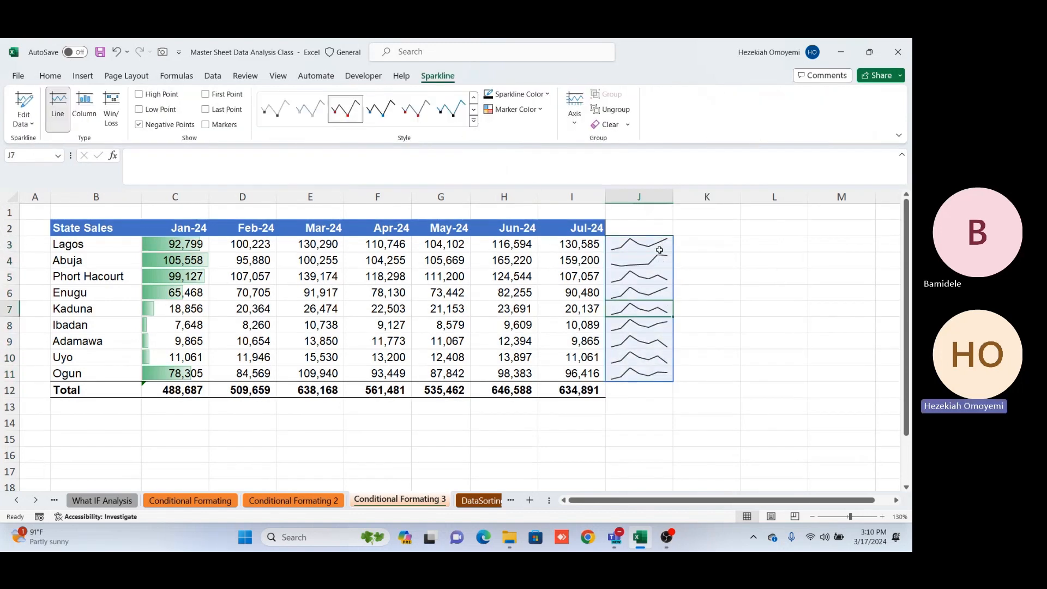
Add red markers to the line sparklines in J3:J11.
drag(659, 250, 652, 375)
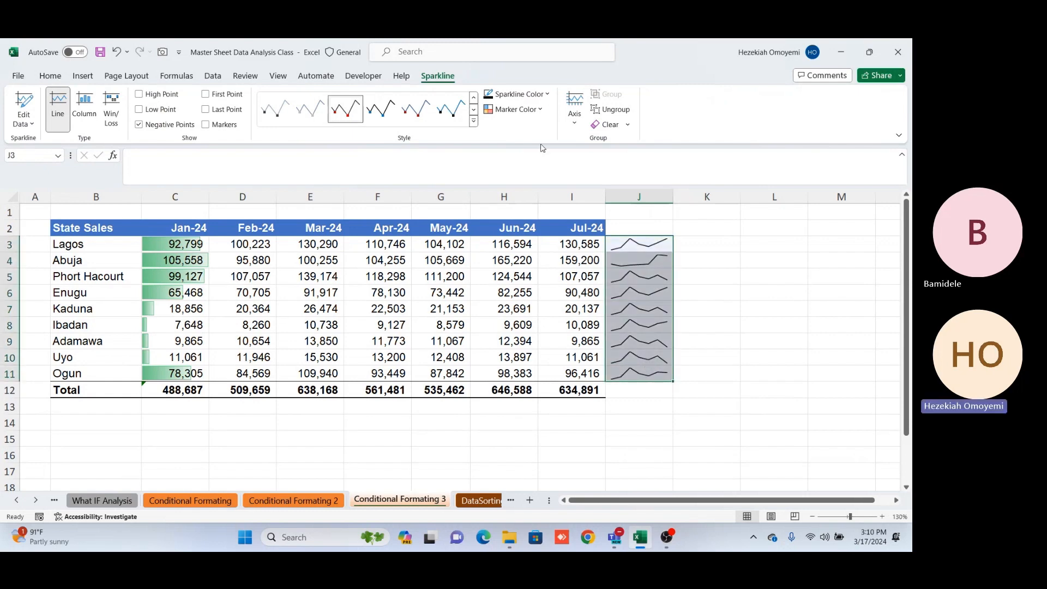
click(546, 95)
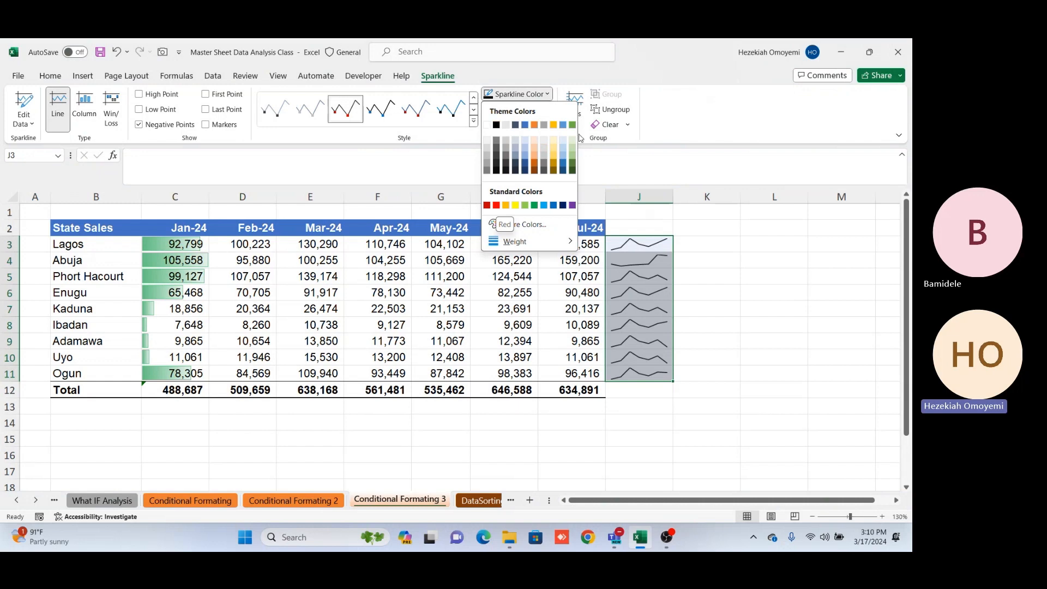
click(616, 173)
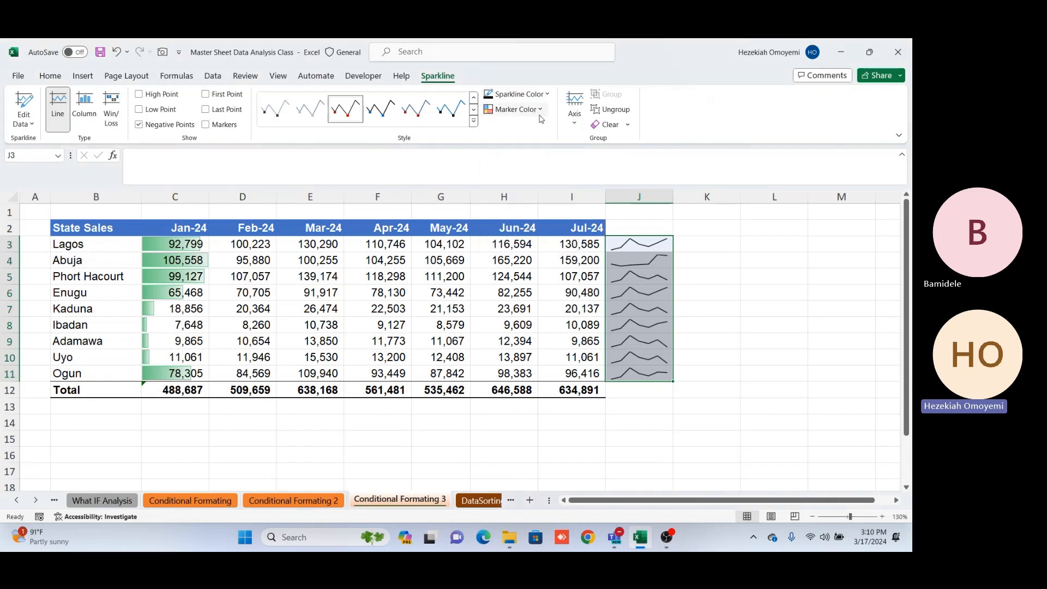
click(539, 110)
mouse_move(541, 126)
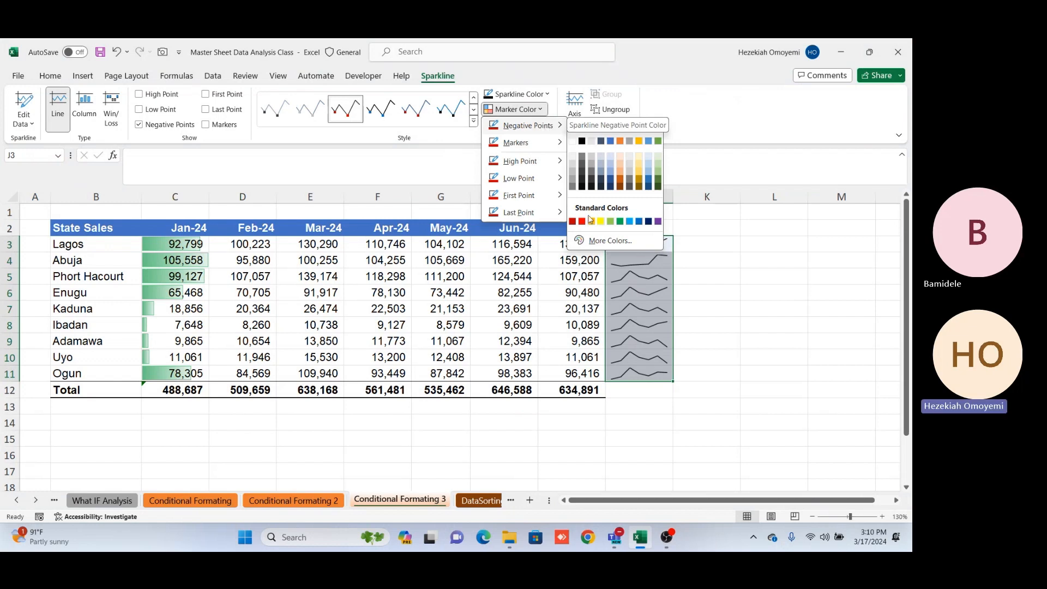
click(584, 240)
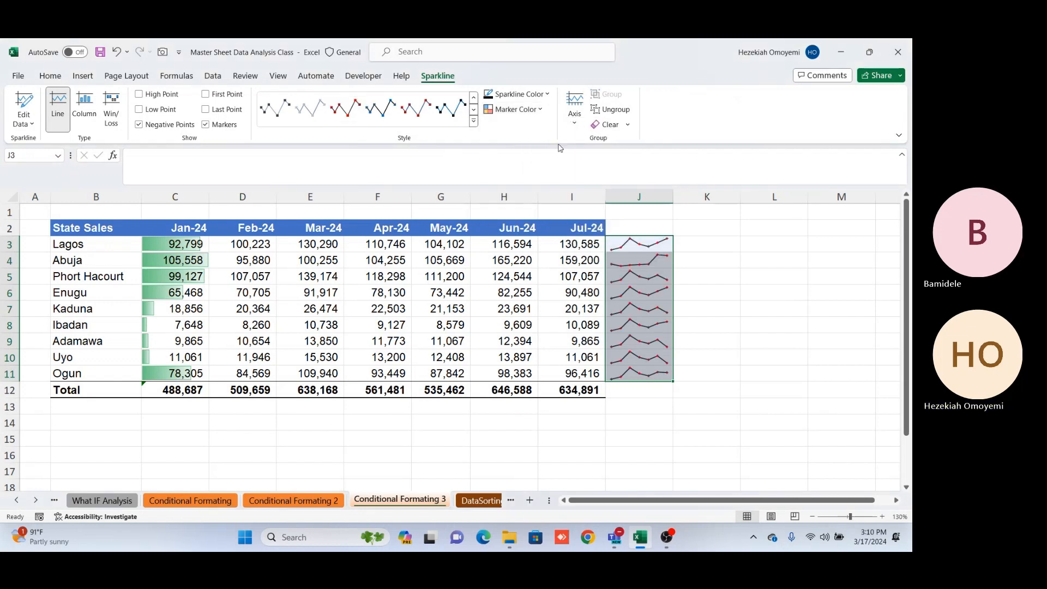
Try White, Background 1 as the marker color of the line sparklines and undo the change.
click(540, 110)
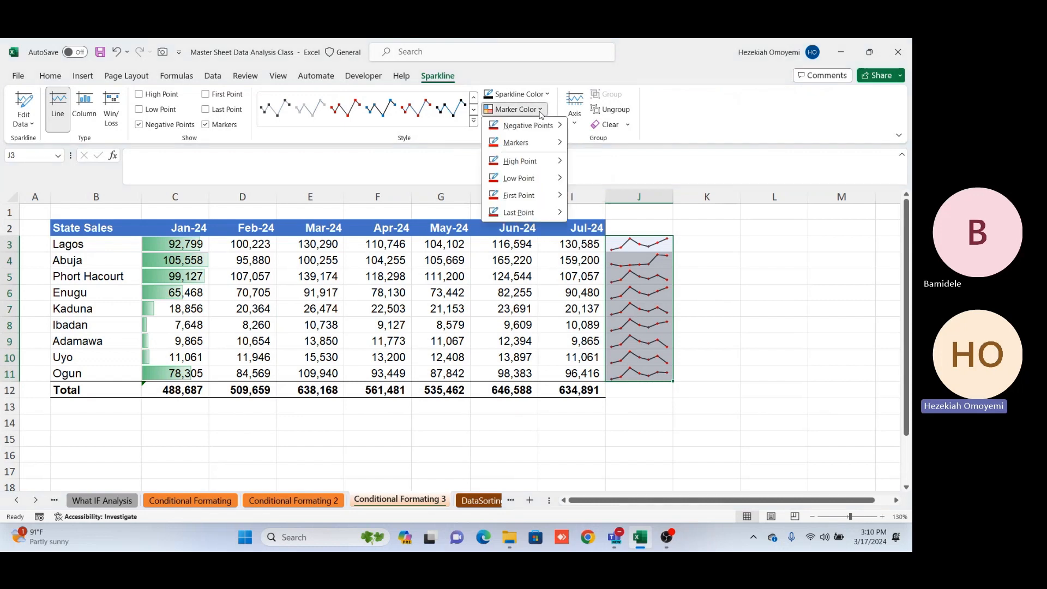
mouse_move(552, 143)
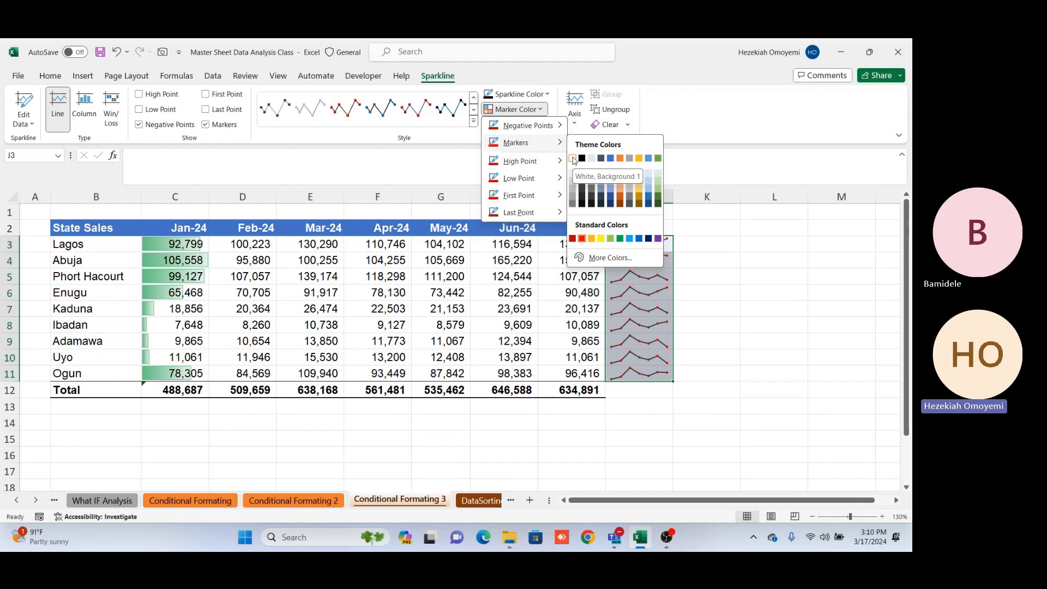
click(572, 159)
key(ctrl+z)
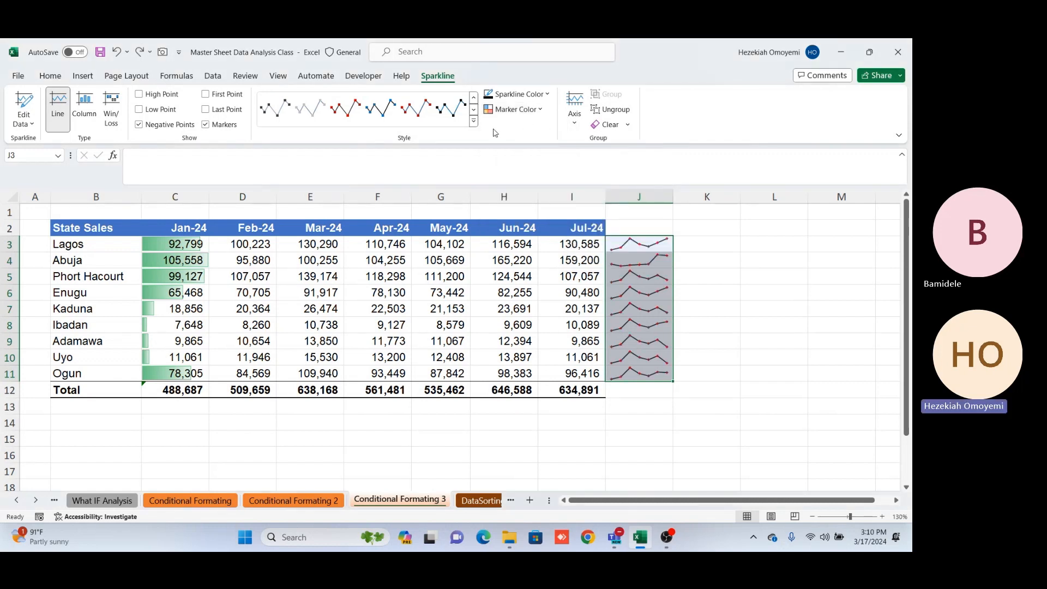
Convert the sparklines in J3:J11 to the Column type with the dark blue style.
click(84, 105)
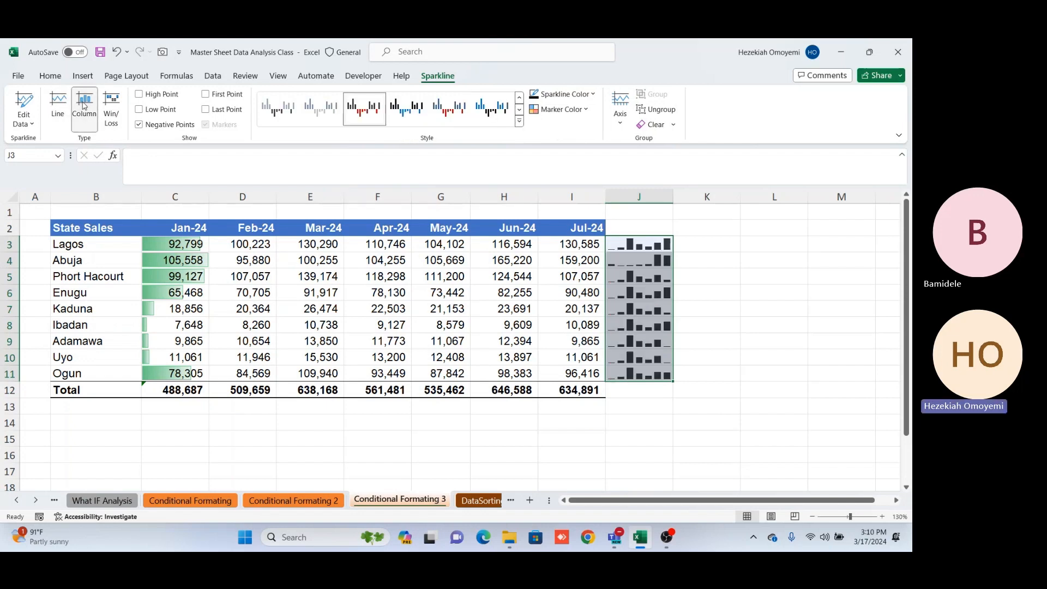
click(449, 109)
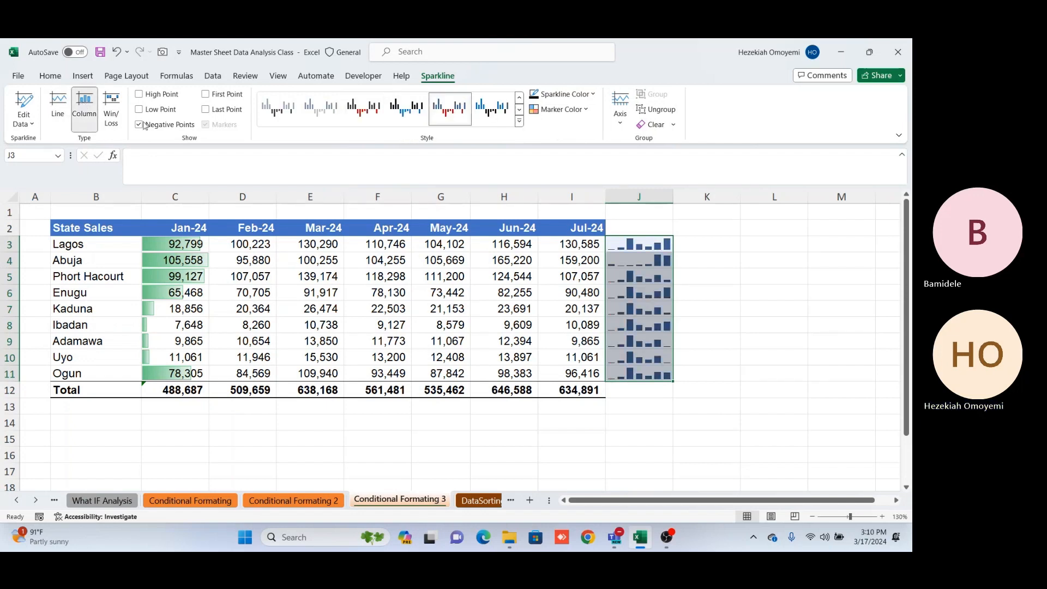
click(104, 113)
click(84, 106)
Set the negative points color of the column sparklines in J3:J11 to standard Red.
click(588, 111)
mouse_move(560, 124)
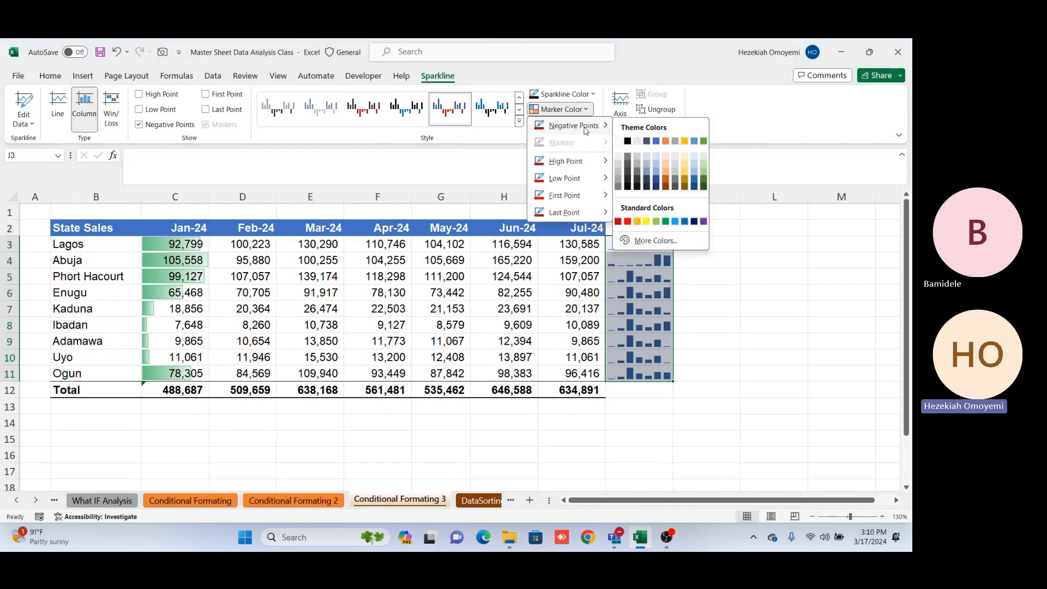
click(628, 222)
click(706, 292)
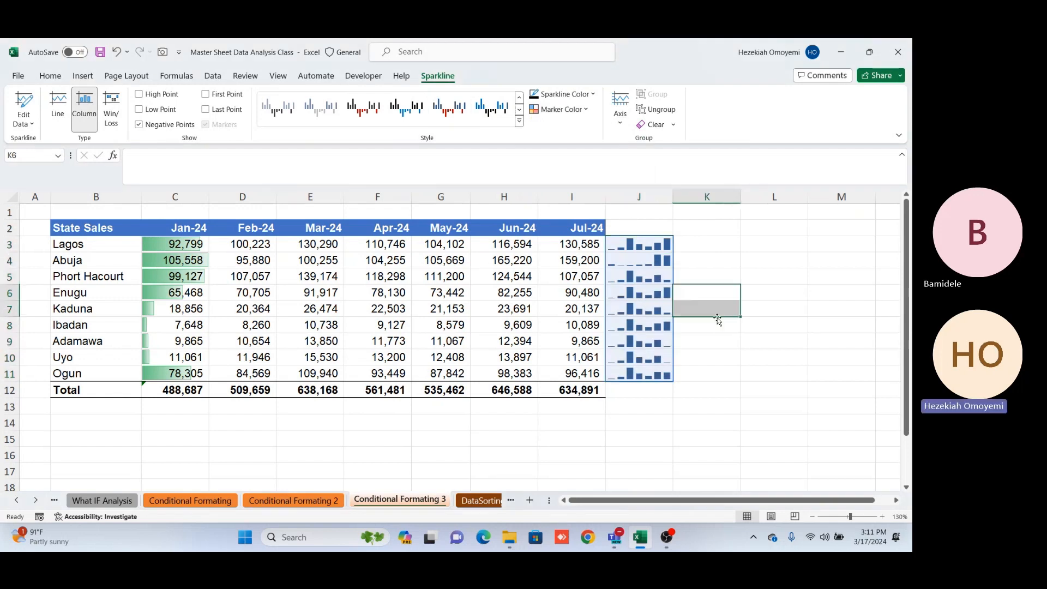
Try the Win/Loss type on the sparklines in J3:J11 and choose a negative points color for them.
drag(637, 244, 647, 354)
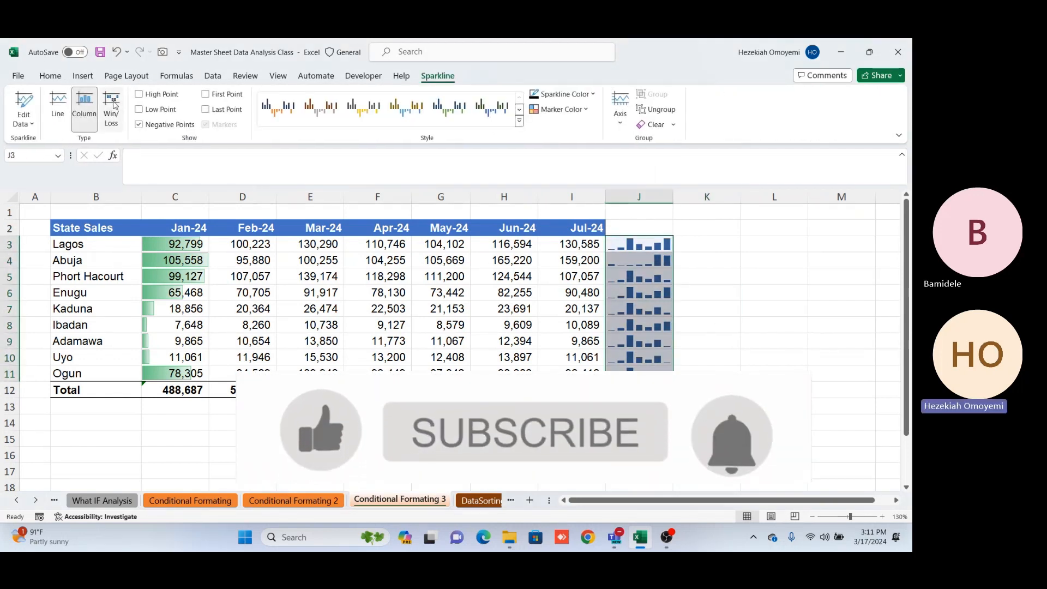
click(112, 104)
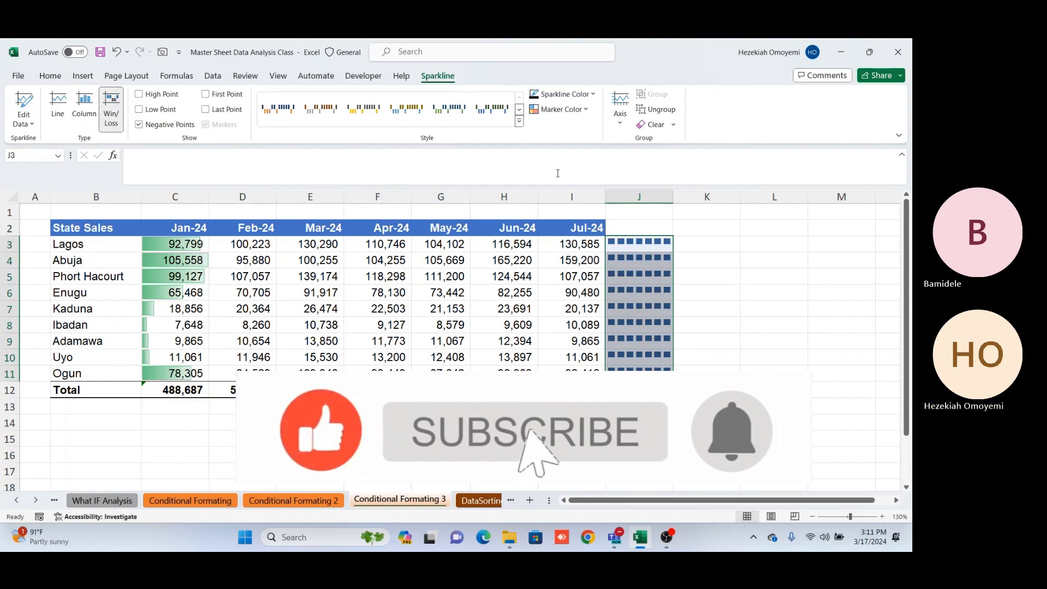
click(587, 110)
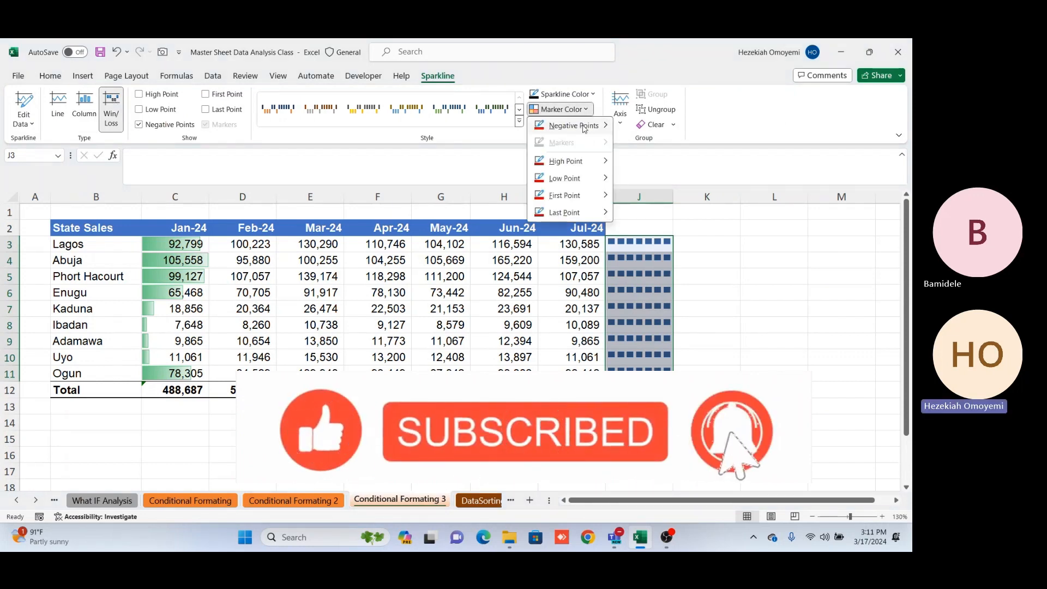
mouse_move(572, 126)
click(628, 221)
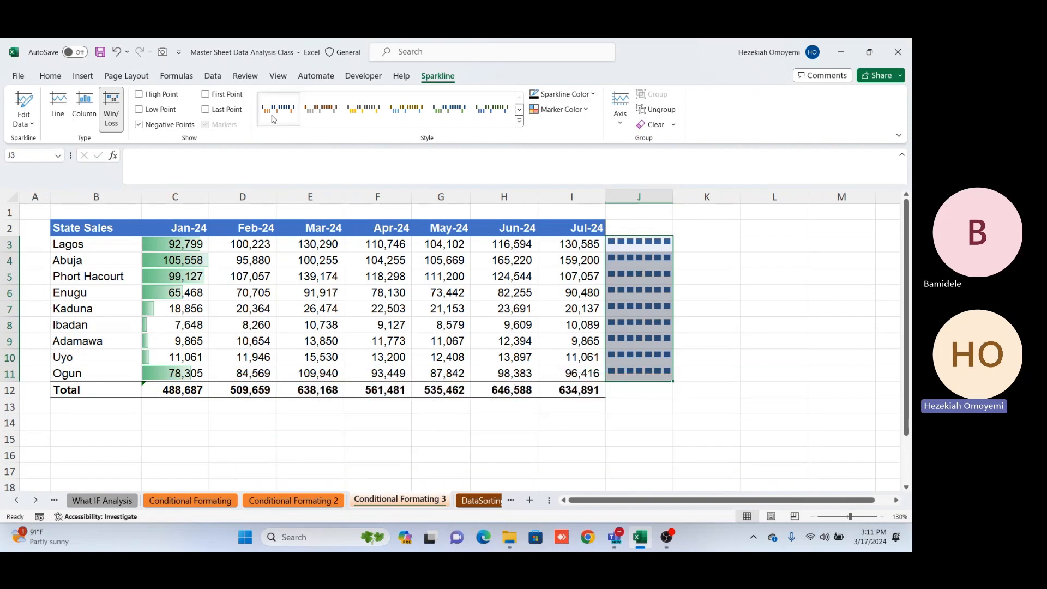
Show the high and low points of the sparklines in J3:J11 and convert them to the Line type.
click(139, 110)
click(139, 96)
click(58, 104)
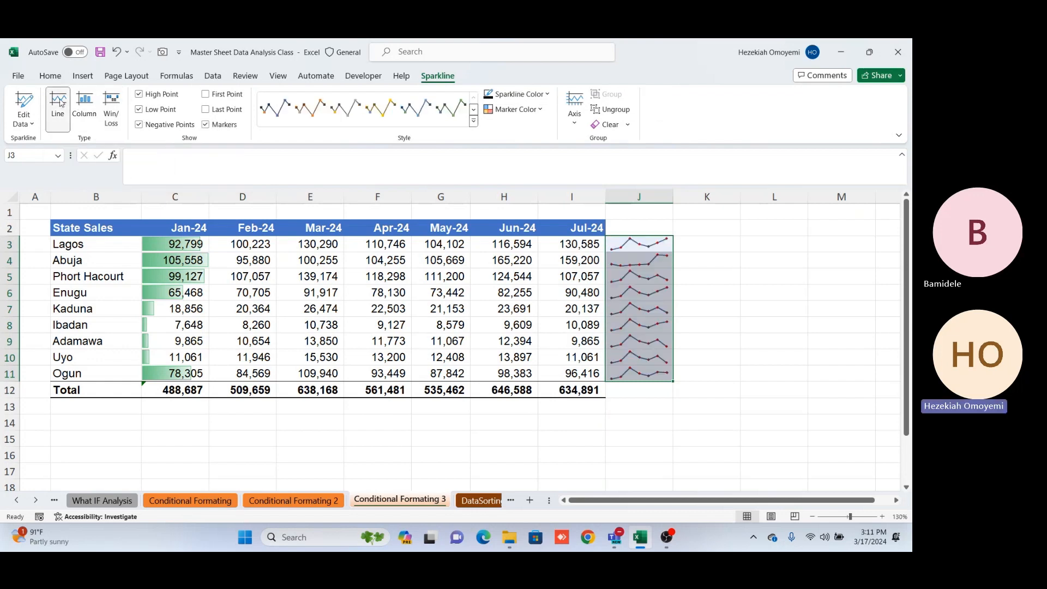
click(696, 303)
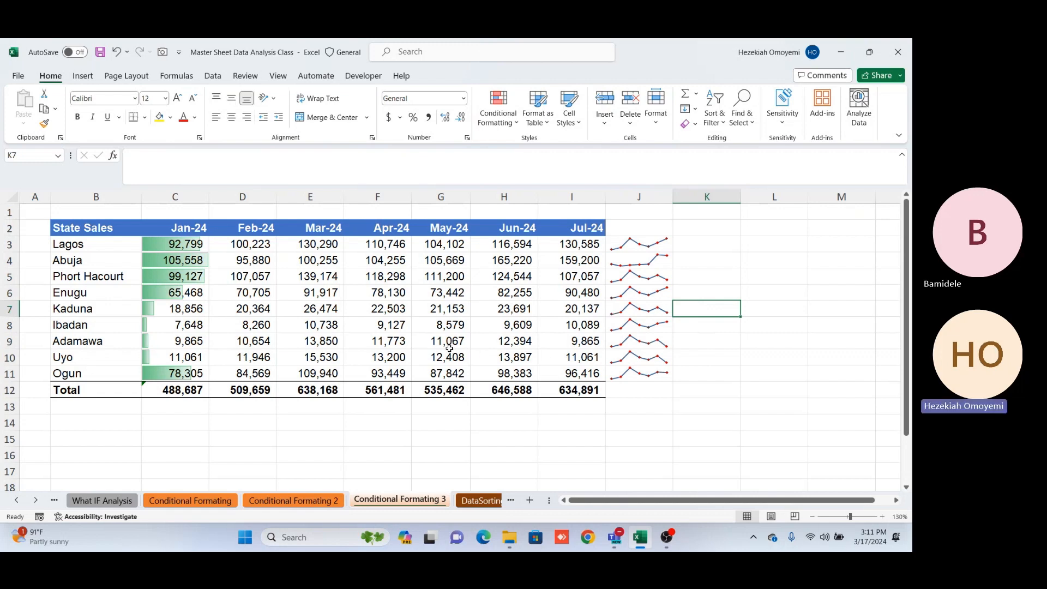
Look through the DataSorting&Filtering, Data_Validation and Pivot_Table sheets.
click(470, 501)
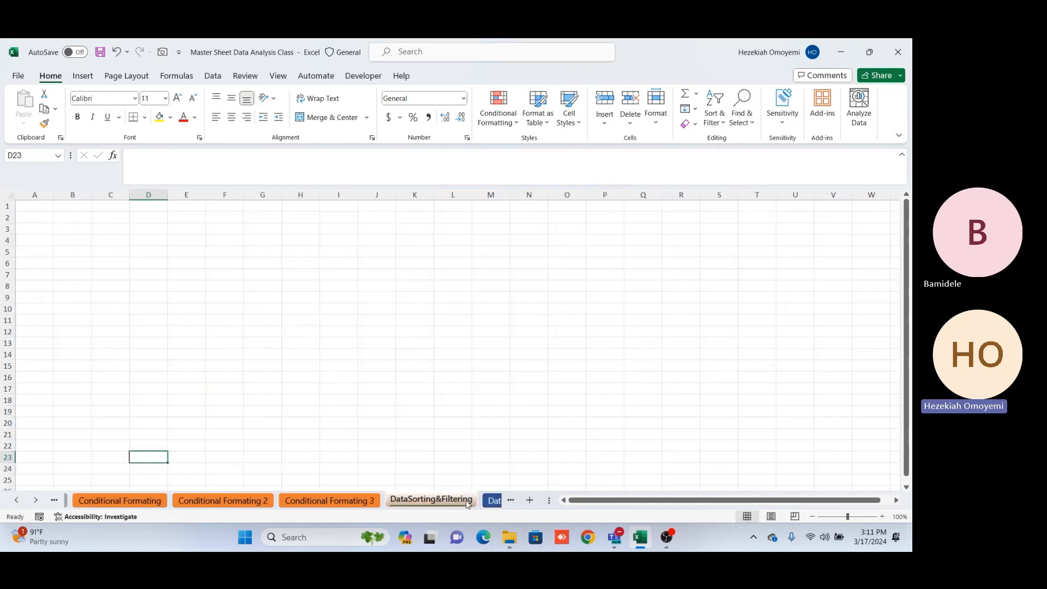
click(486, 504)
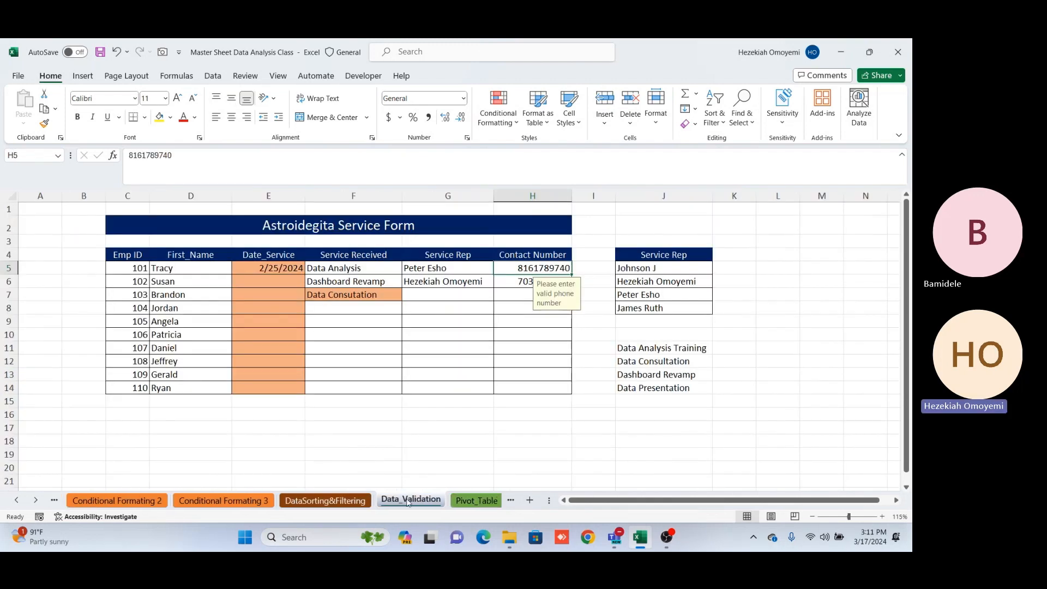
click(464, 504)
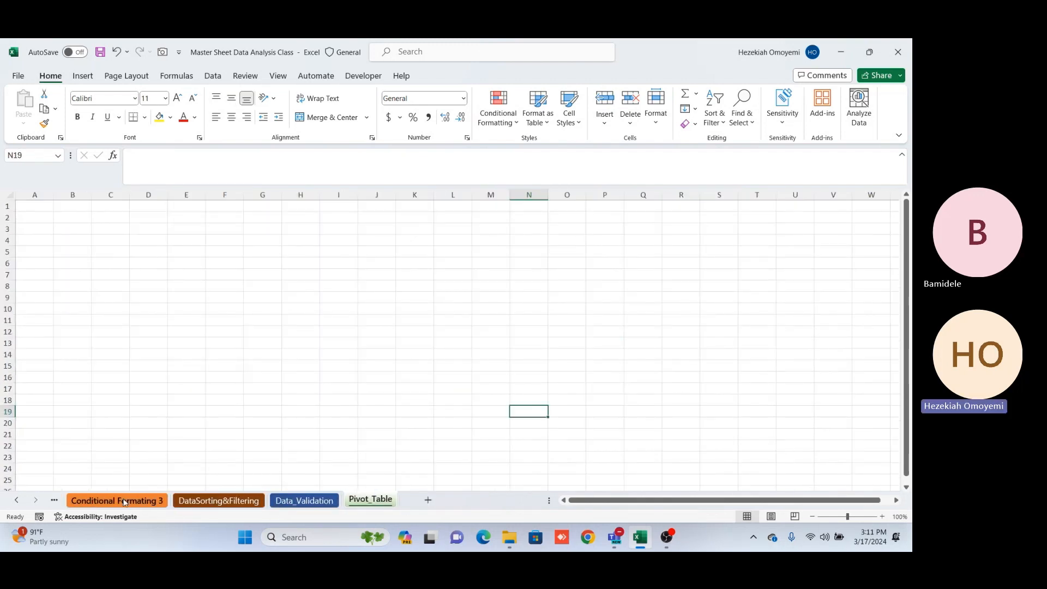